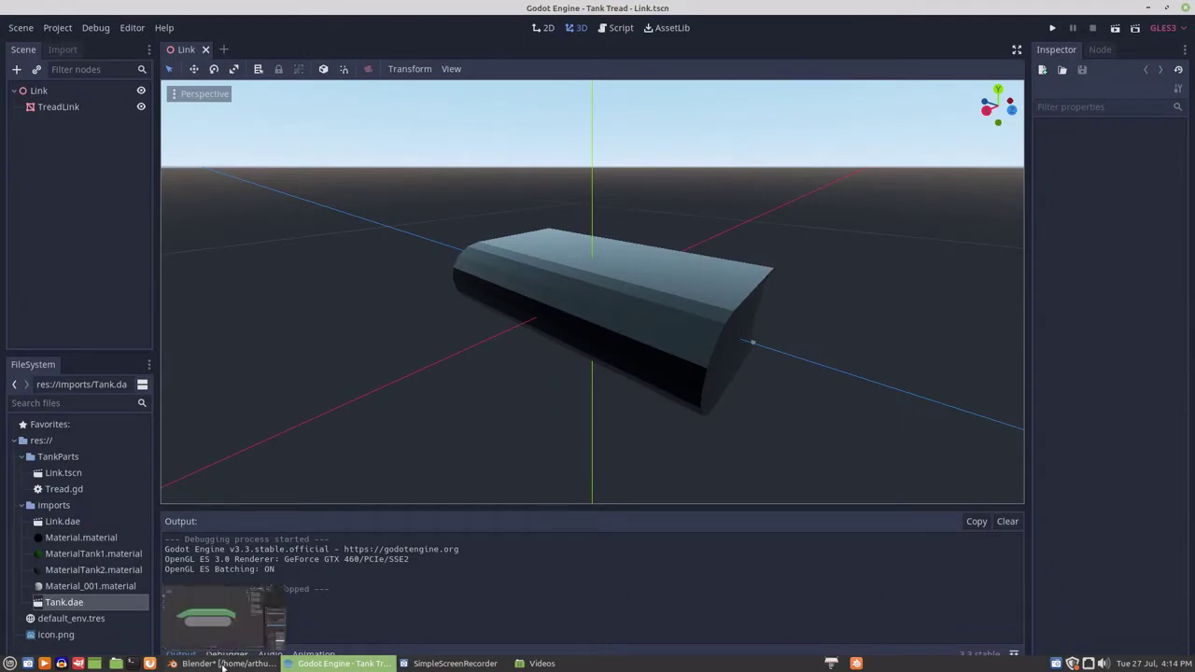
Switch to Blender to examine the tank model in front view, and return to the Godot project
{"action": "left_click", "coordinate": [224, 663]}
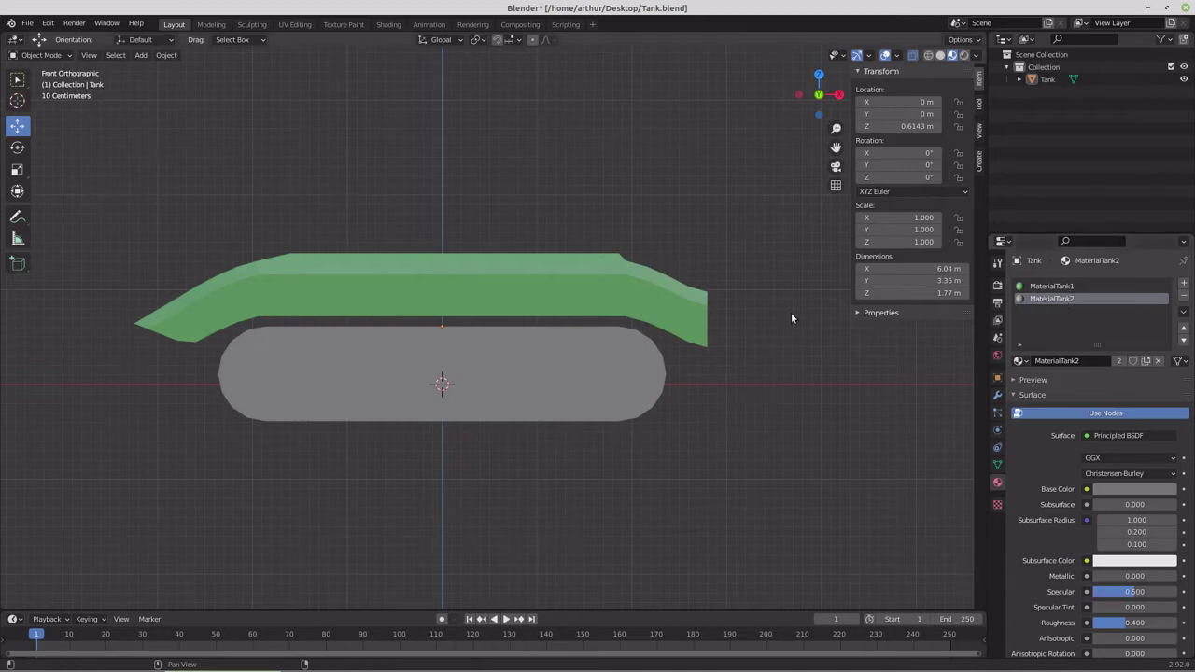
{"action": "mouse_move", "coordinate": [170, 669]}
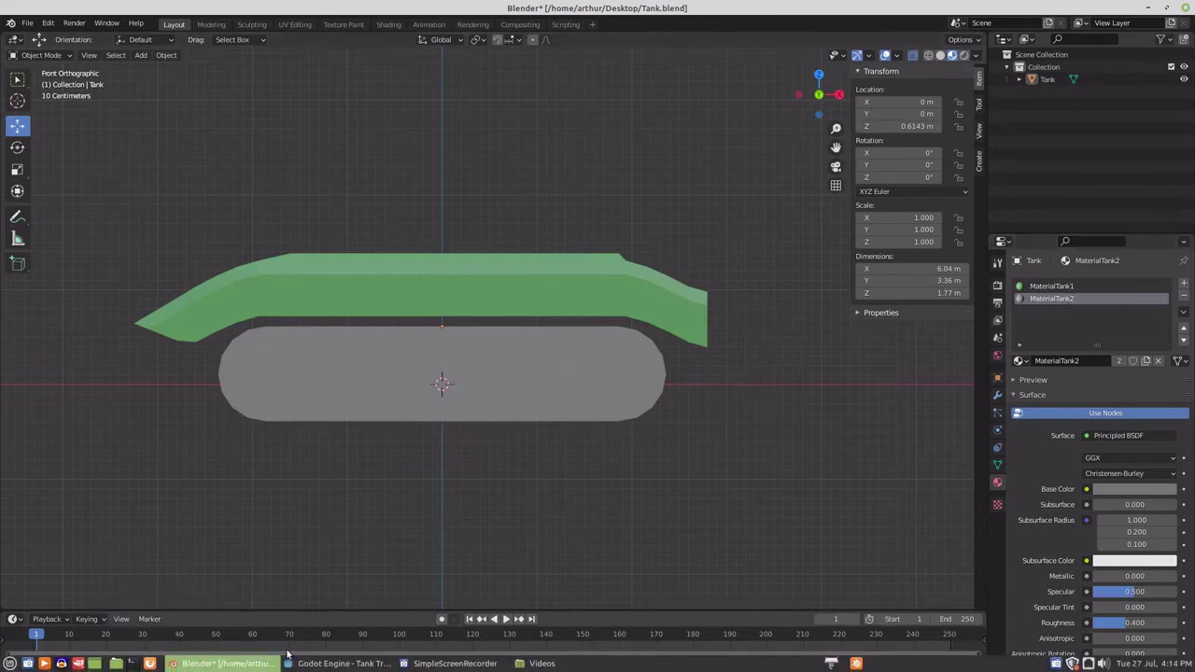
{"action": "left_click", "coordinate": [326, 664]}
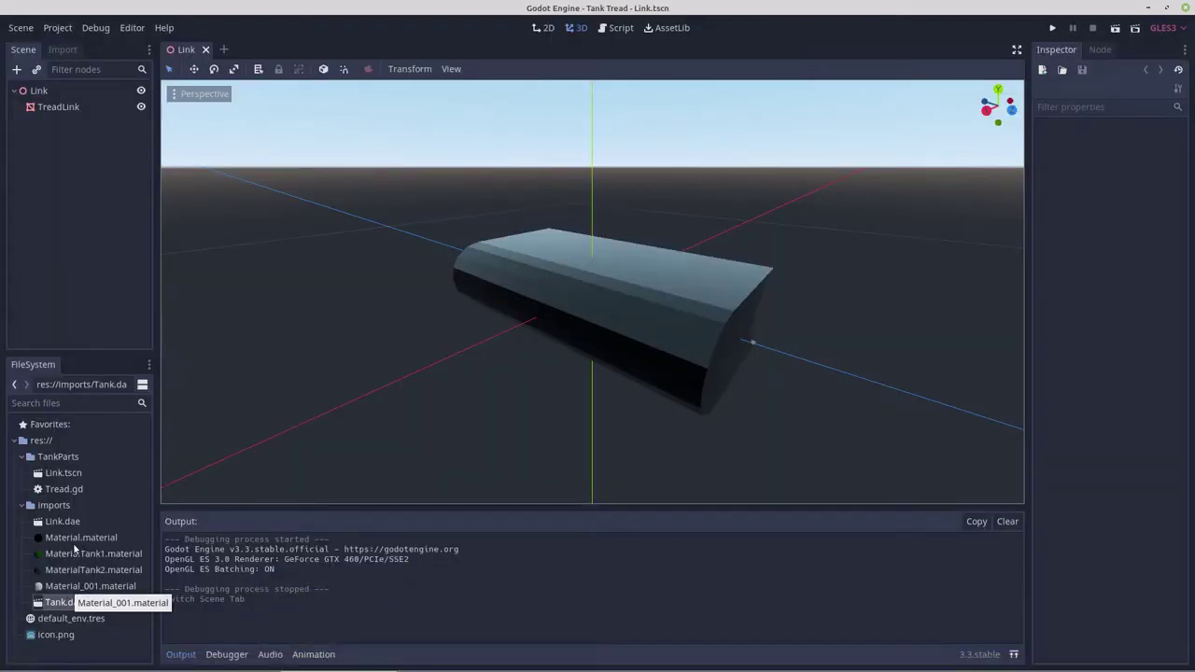
Reimport Tank.dae as a scene with its root type set to VehicleBody
{"action": "left_click", "coordinate": [79, 602]}
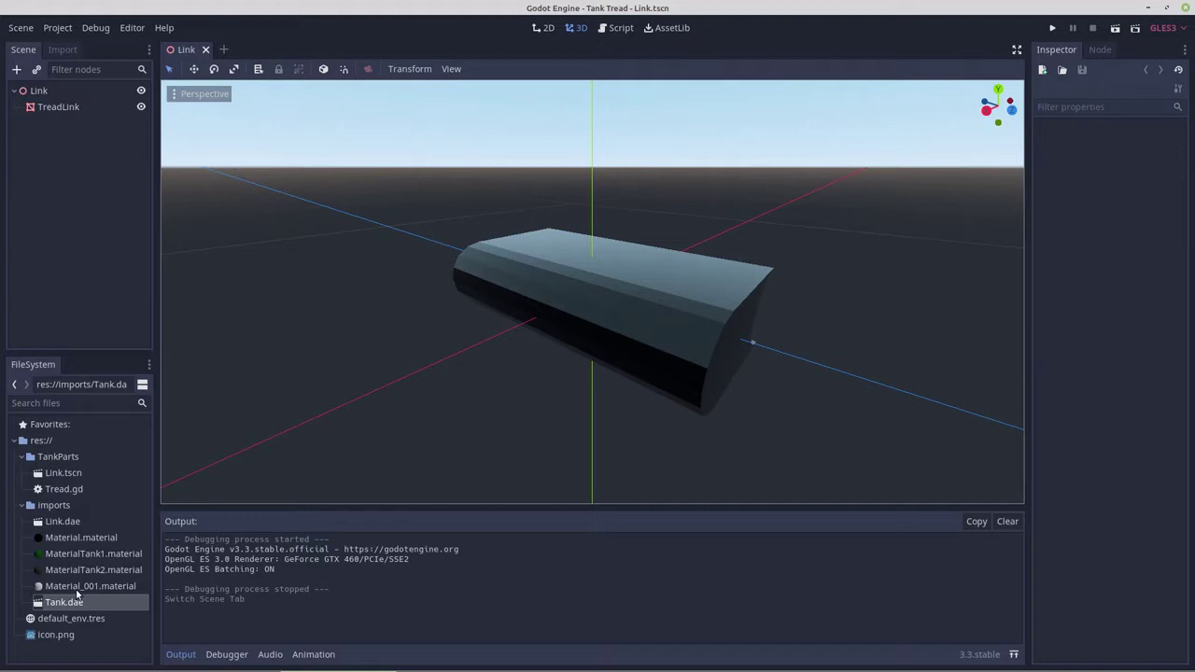
{"action": "left_click", "coordinate": [61, 49]}
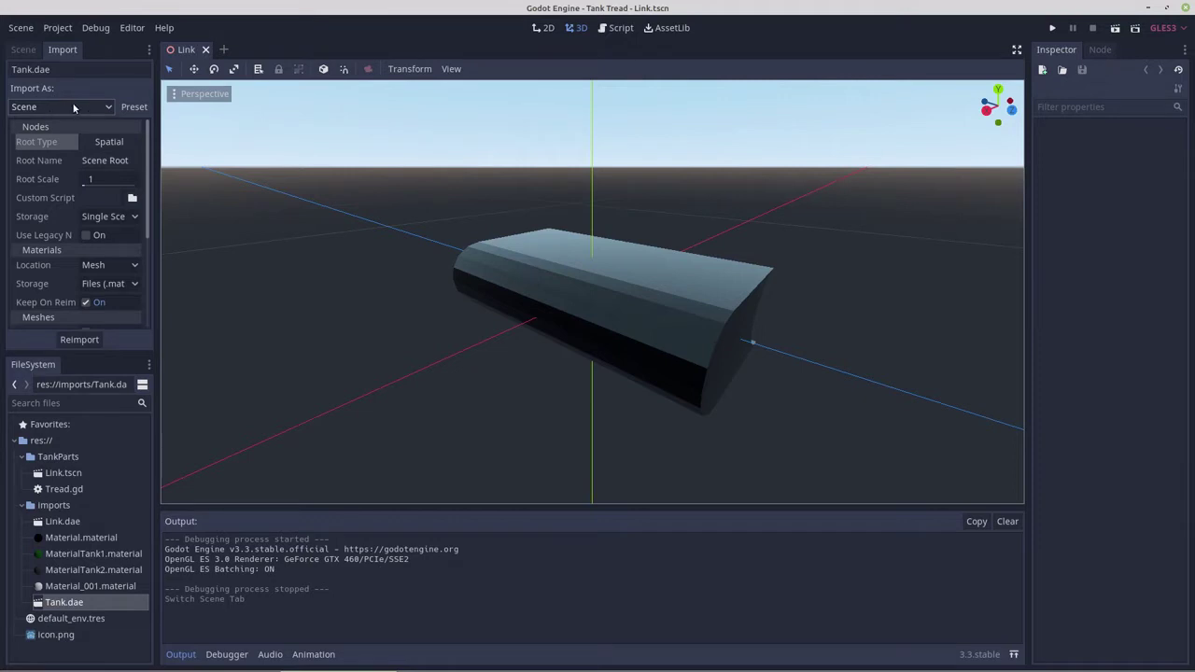
{"action": "left_click", "coordinate": [104, 144]}
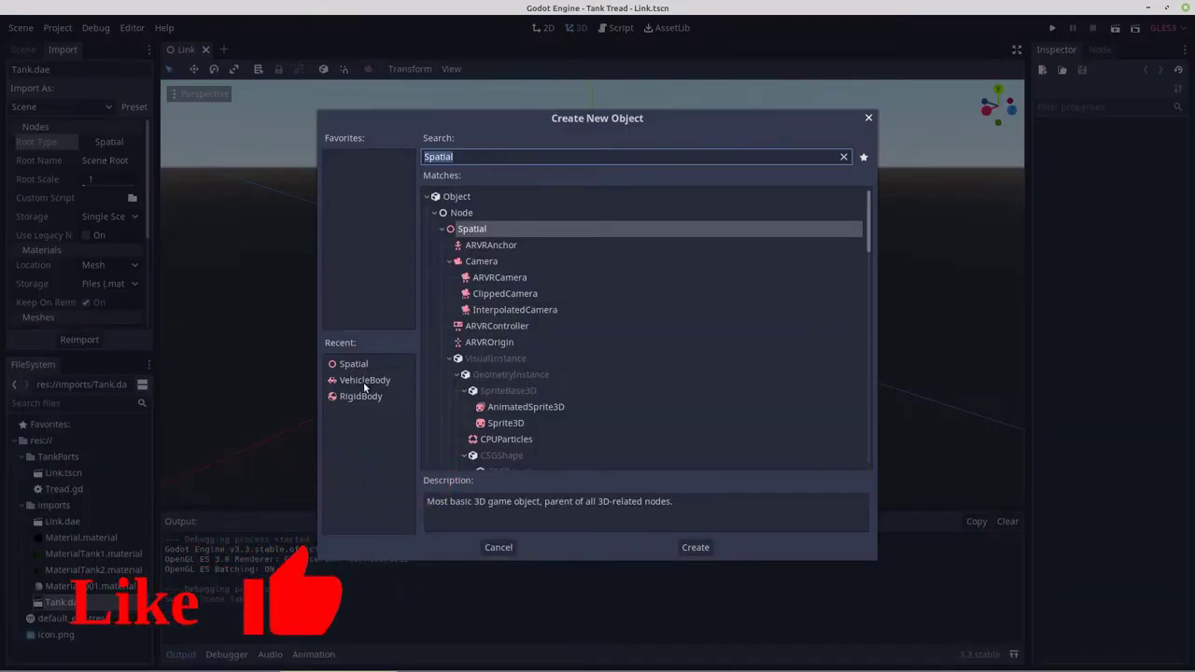
{"action": "double_click", "coordinate": [364, 381]}
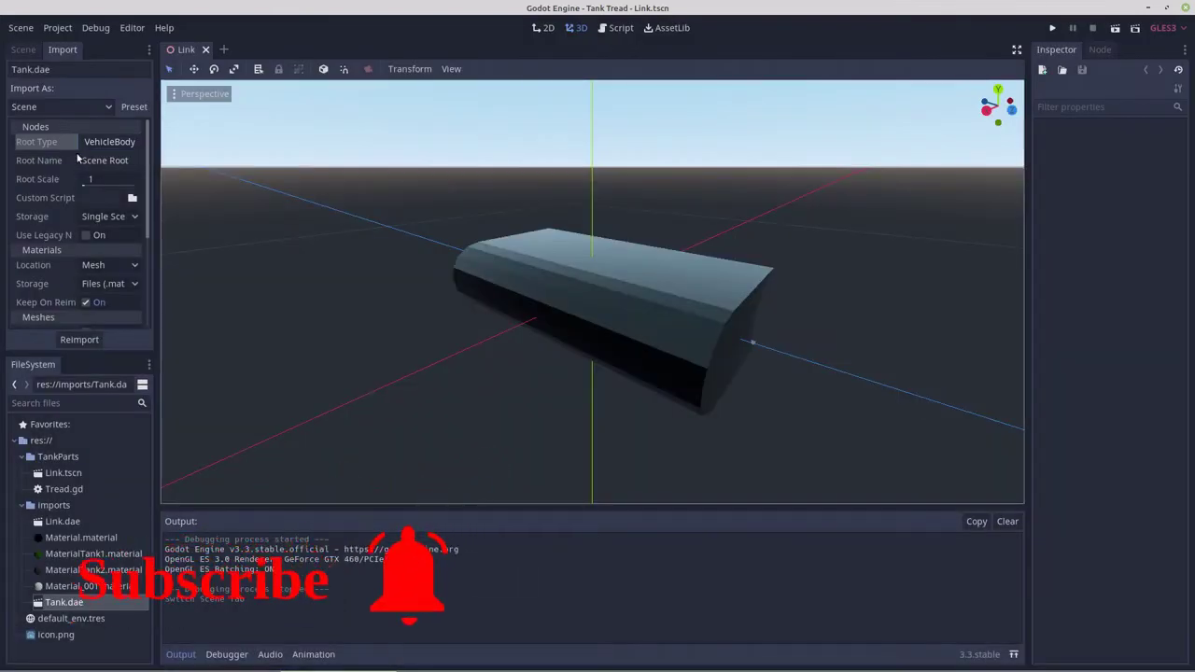
{"action": "left_click", "coordinate": [71, 345]}
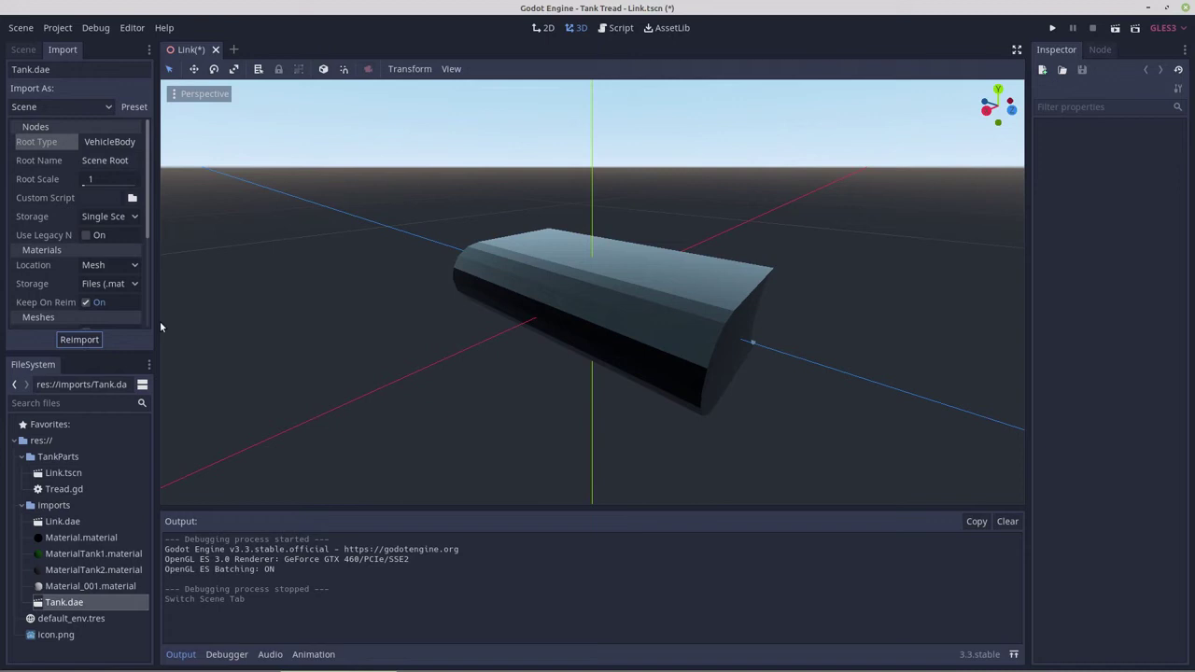
Open the imported Tank.dae scene directly instead of as an inherited scene, and show the tank in the front orthogonal view
{"action": "double_click", "coordinate": [62, 603]}
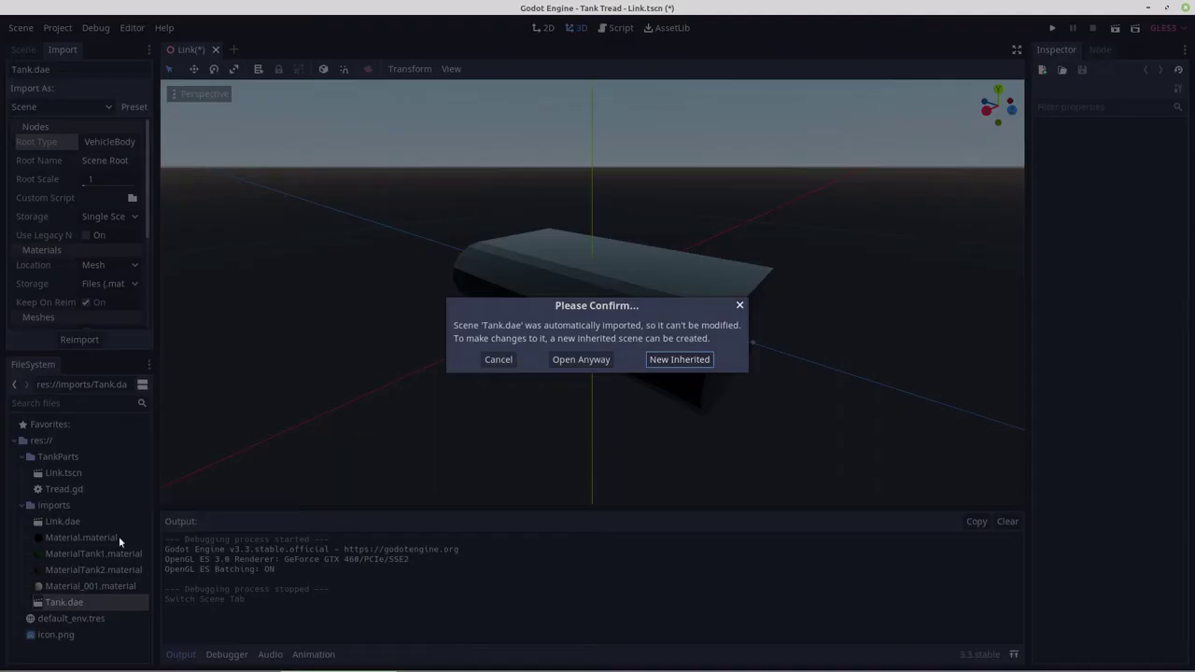
{"action": "left_click", "coordinate": [580, 359]}
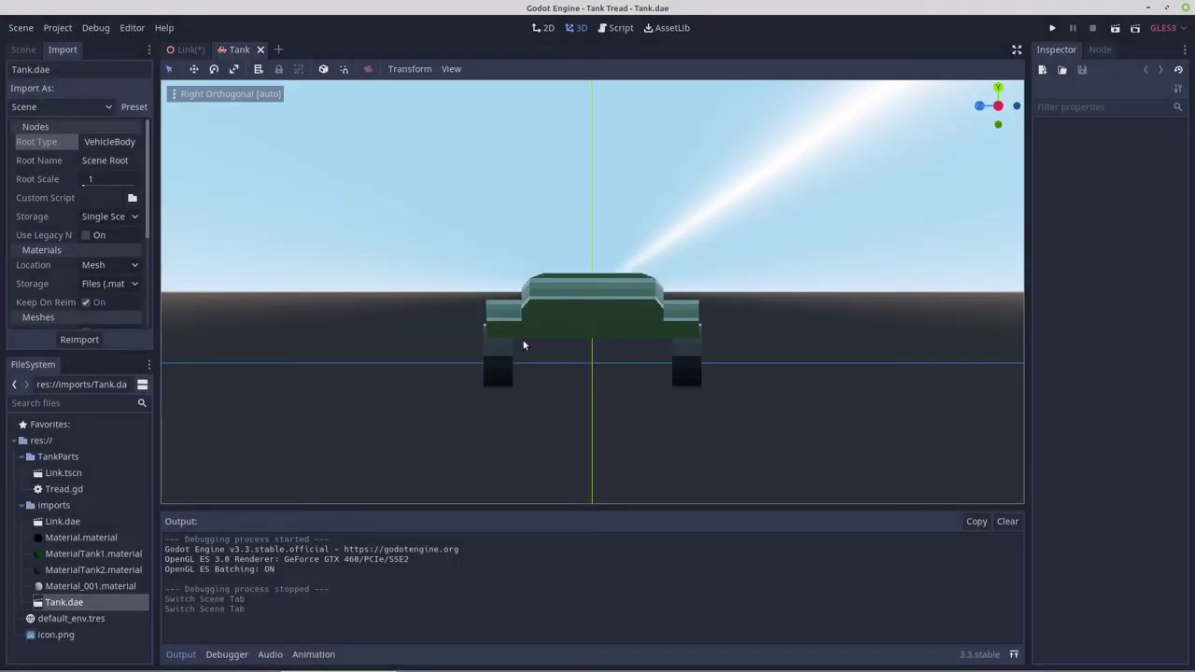
{"action": "key", "text": "KP_1"}
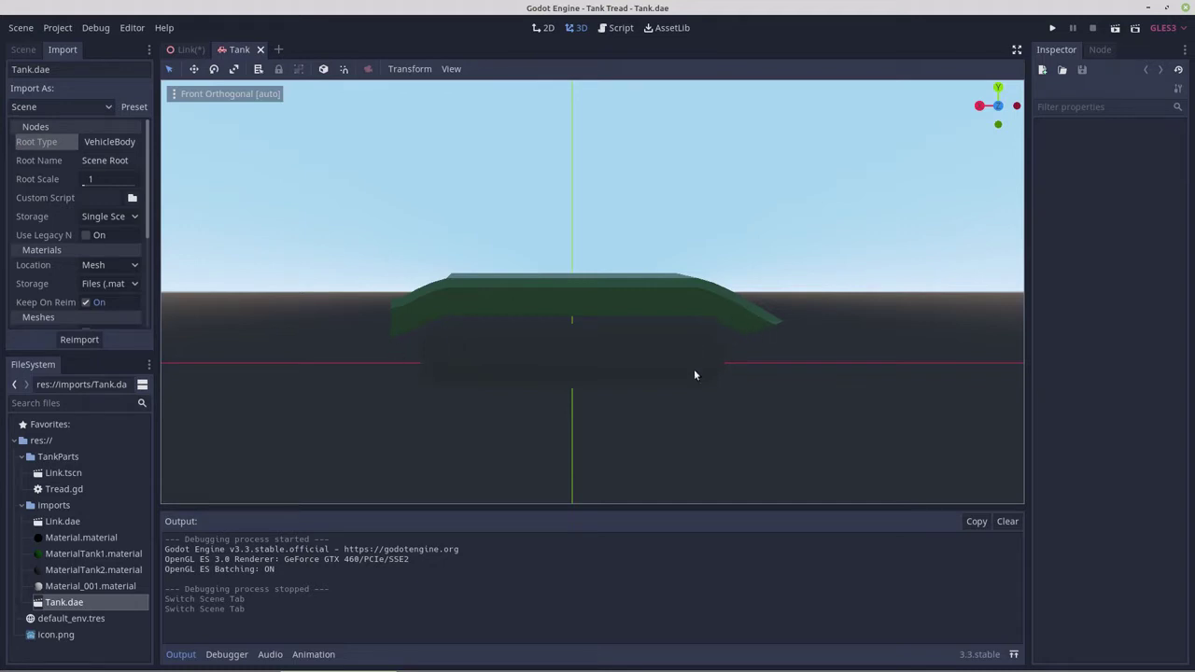
{"action": "scroll", "coordinate": [699, 371], "scroll_direction": "up", "scroll_amount": 3}
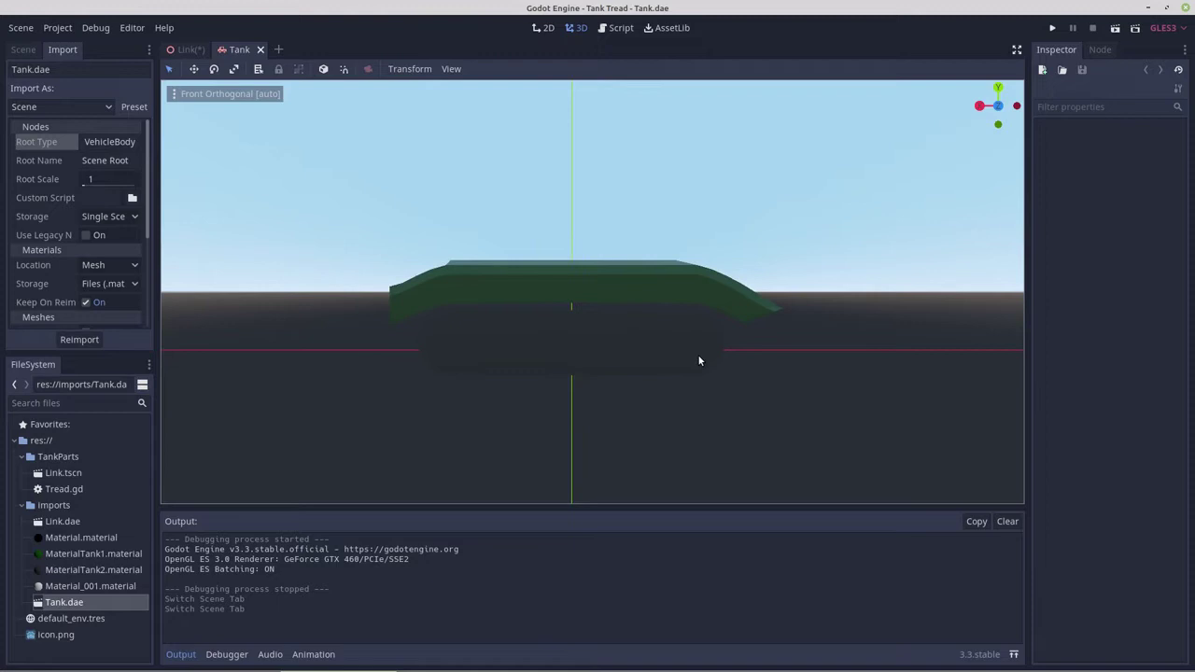
{"action": "scroll", "coordinate": [700, 361], "scroll_direction": "up", "scroll_amount": 2}
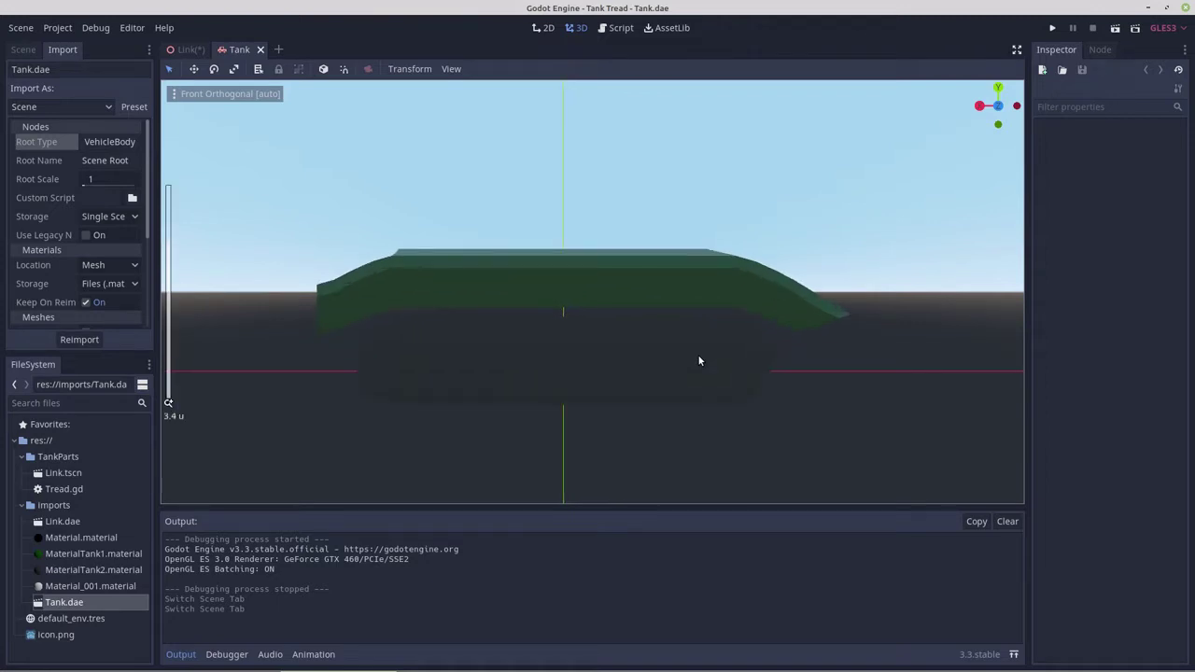
Add a Path node as a child of the root Tank vehicle body
{"action": "left_click", "coordinate": [28, 50]}
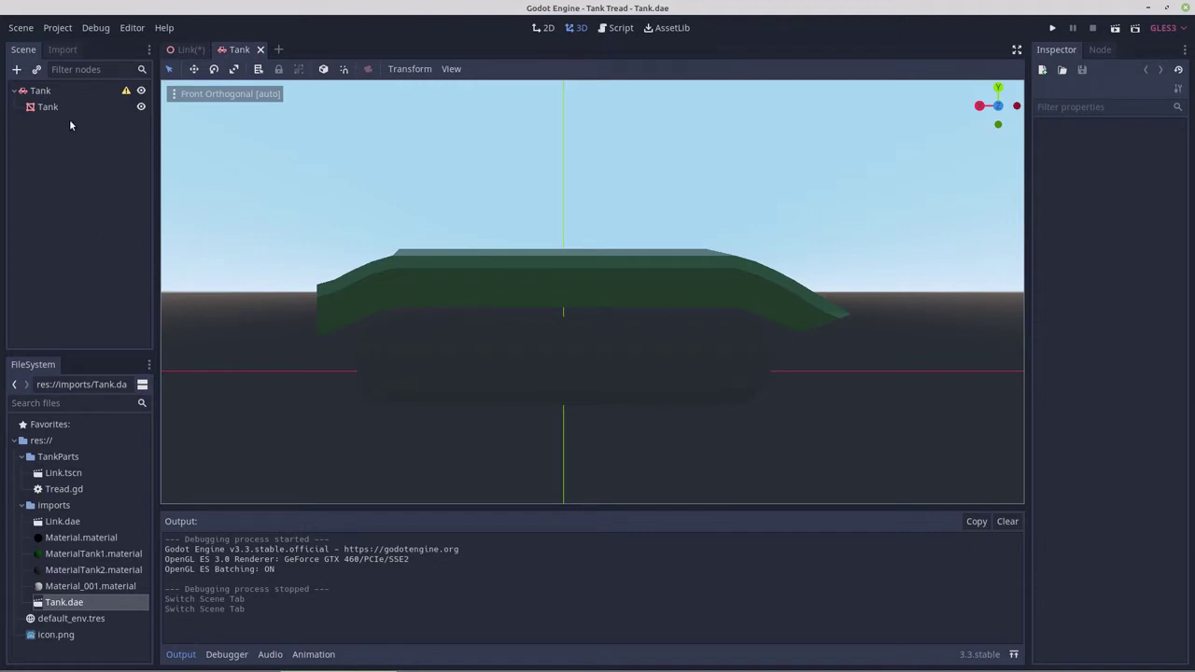
{"action": "left_click", "coordinate": [41, 92]}
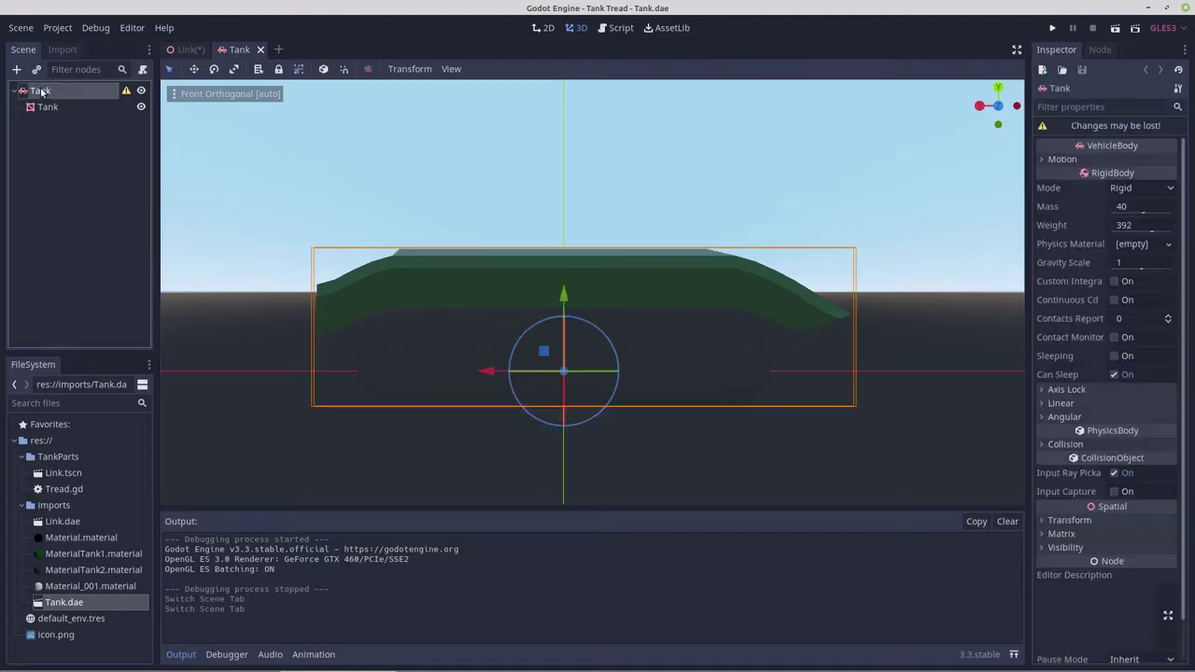
{"action": "right_click", "coordinate": [41, 92]}
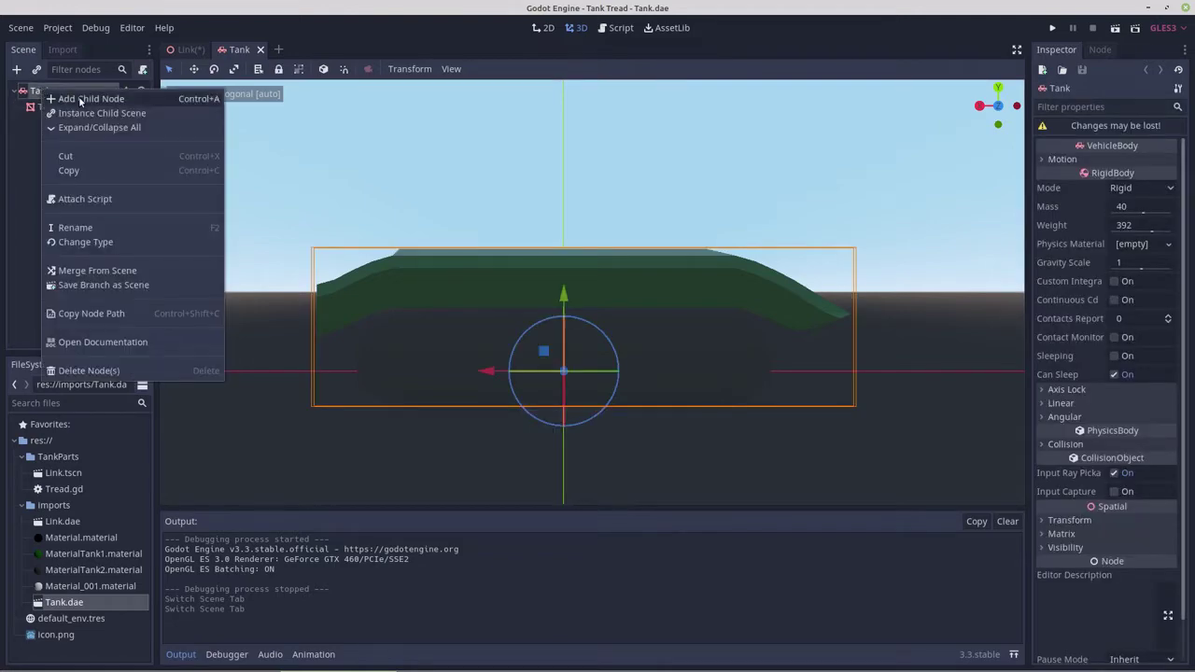
{"action": "left_click", "coordinate": [82, 98]}
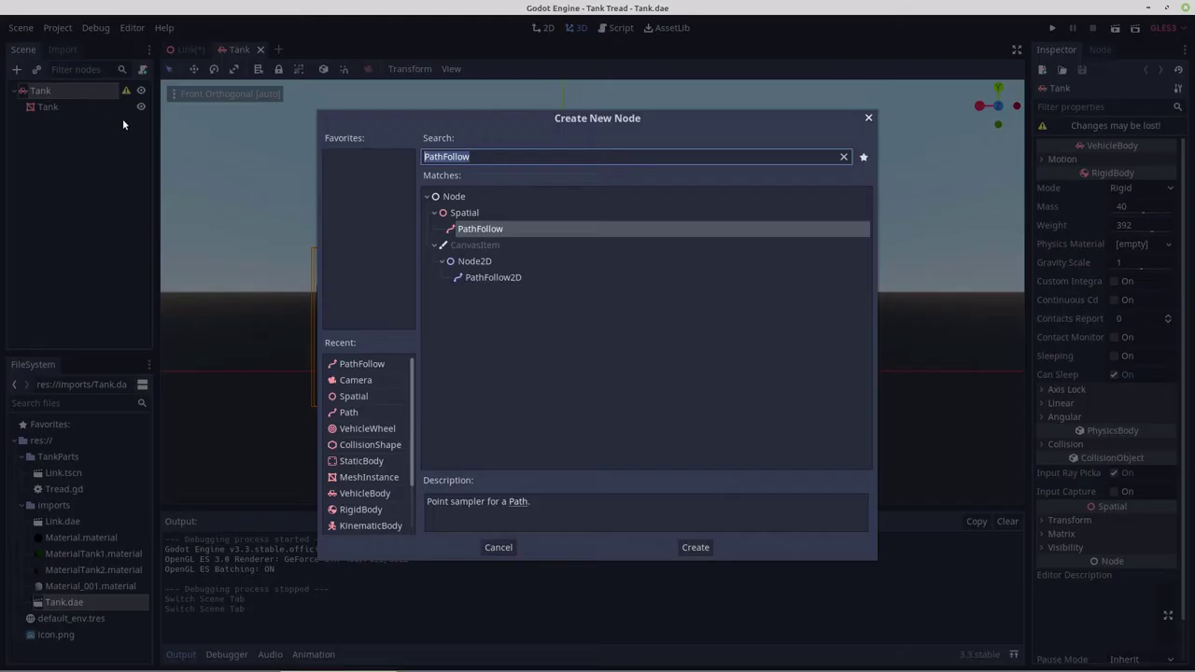
{"action": "double_click", "coordinate": [341, 414]}
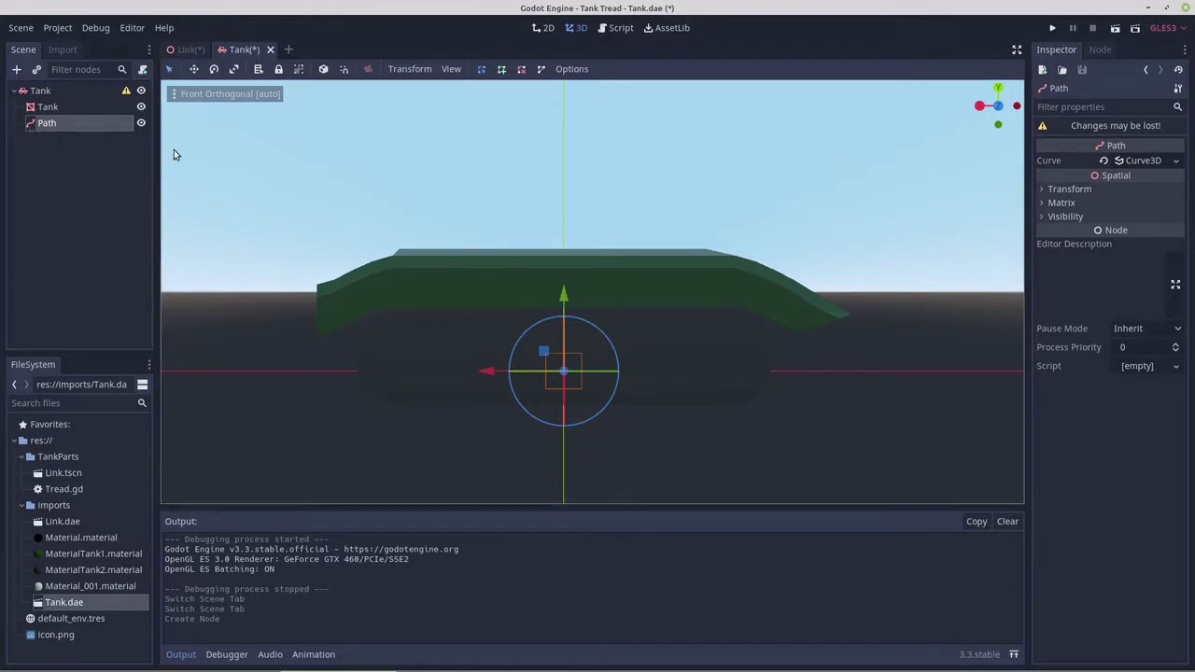
Raise the Tank mesh along the vertical axis to a Y translation of about 1.107
{"action": "left_click", "coordinate": [47, 106]}
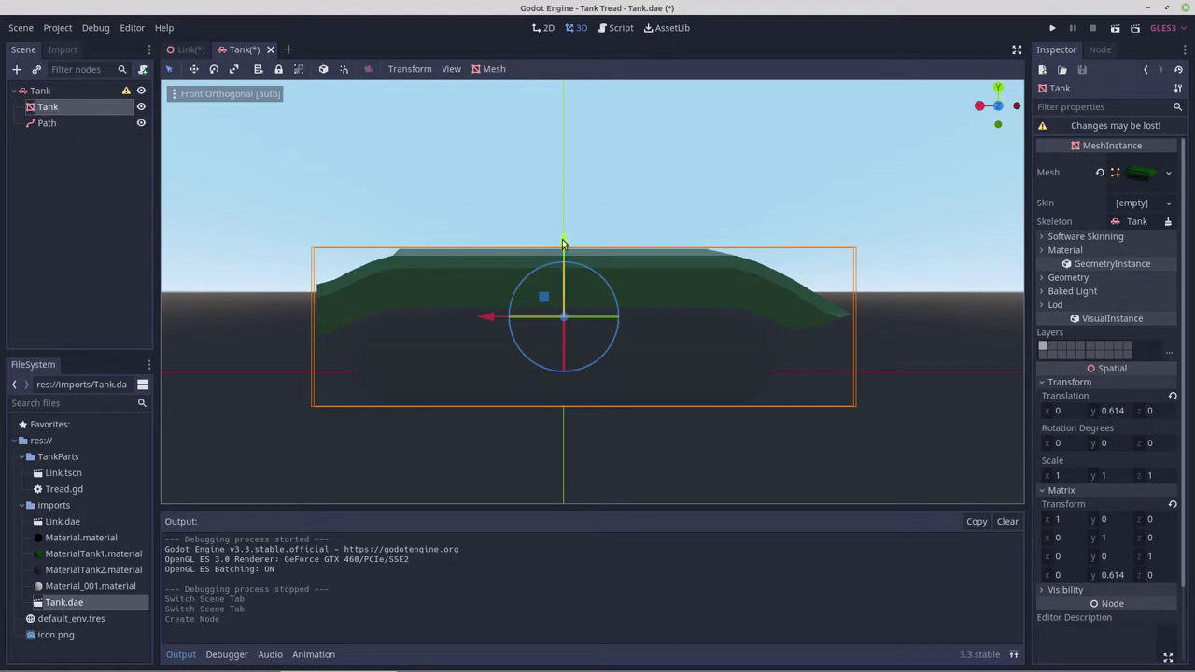
{"action": "left_click_drag", "start_coordinate": [563, 242], "coordinate": [563, 193]}
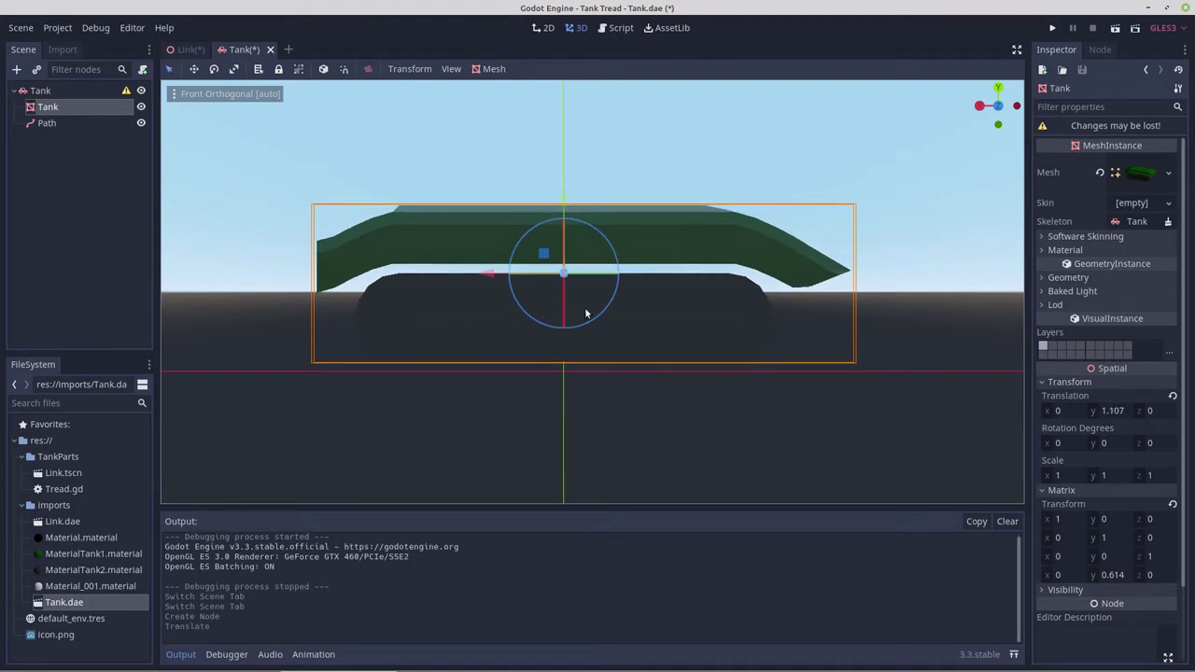
{"action": "scroll", "coordinate": [586, 334], "scroll_direction": "up", "scroll_amount": 3}
{"action": "scroll", "coordinate": [587, 339], "scroll_direction": "down", "scroll_amount": 2}
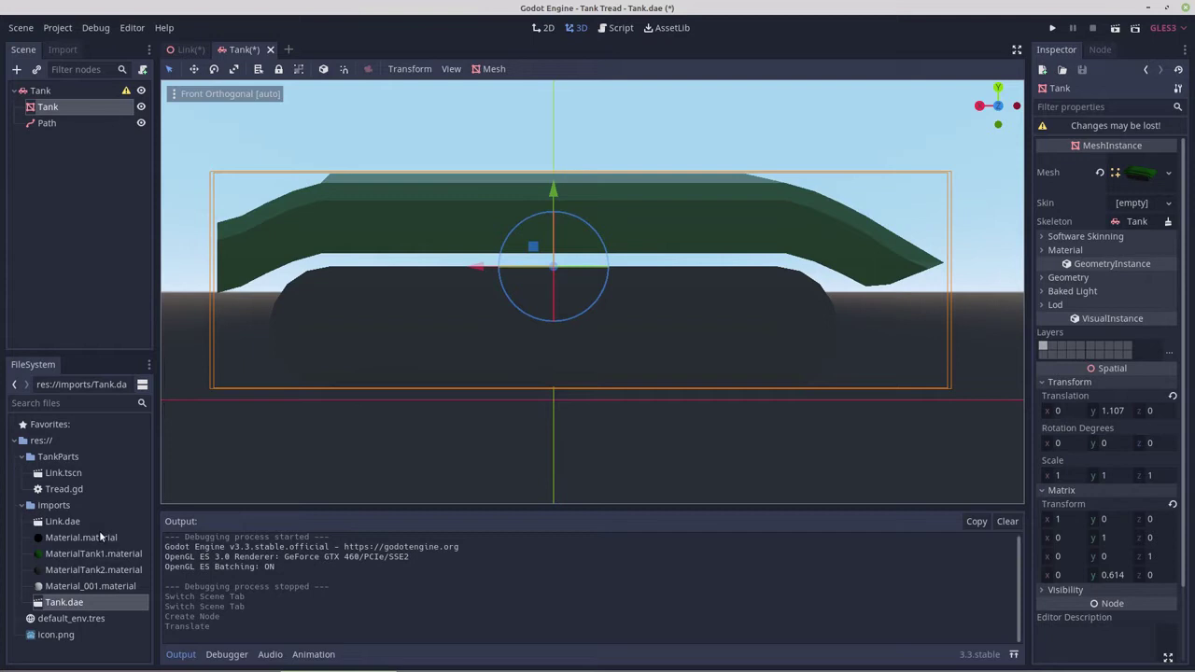
Instance Link.dae under the root Tank node as a size reference at the origin
{"action": "left_click_drag", "start_coordinate": [60, 523], "coordinate": [45, 96]}
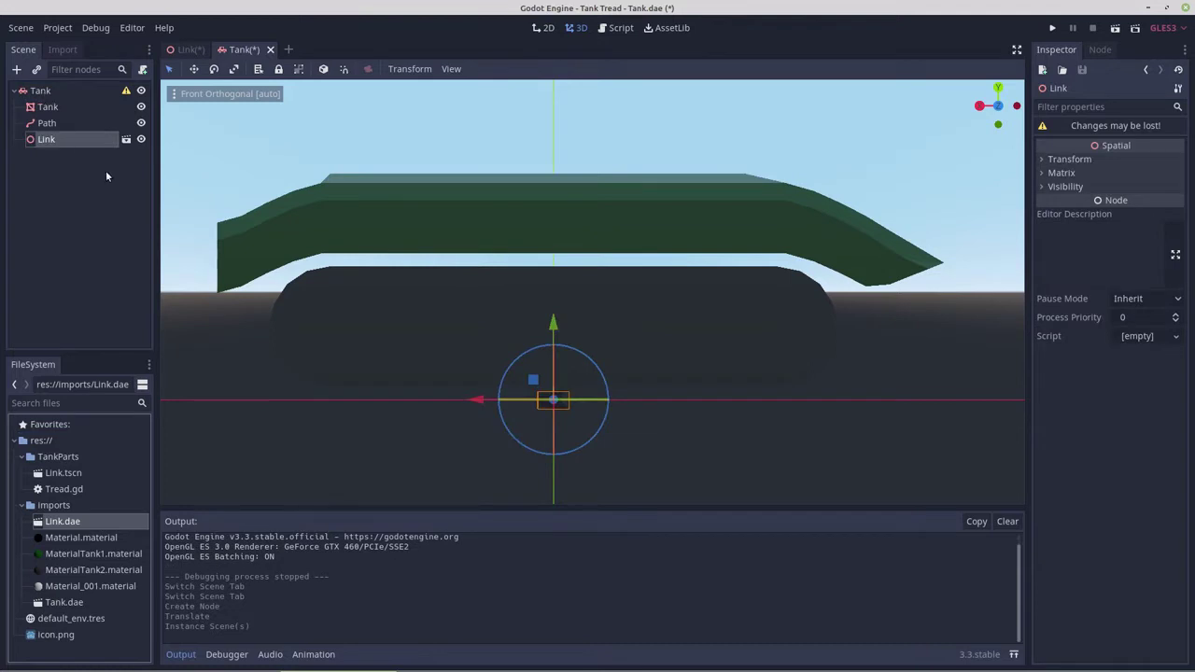
{"action": "scroll", "coordinate": [630, 471], "scroll_direction": "up", "scroll_amount": 5}
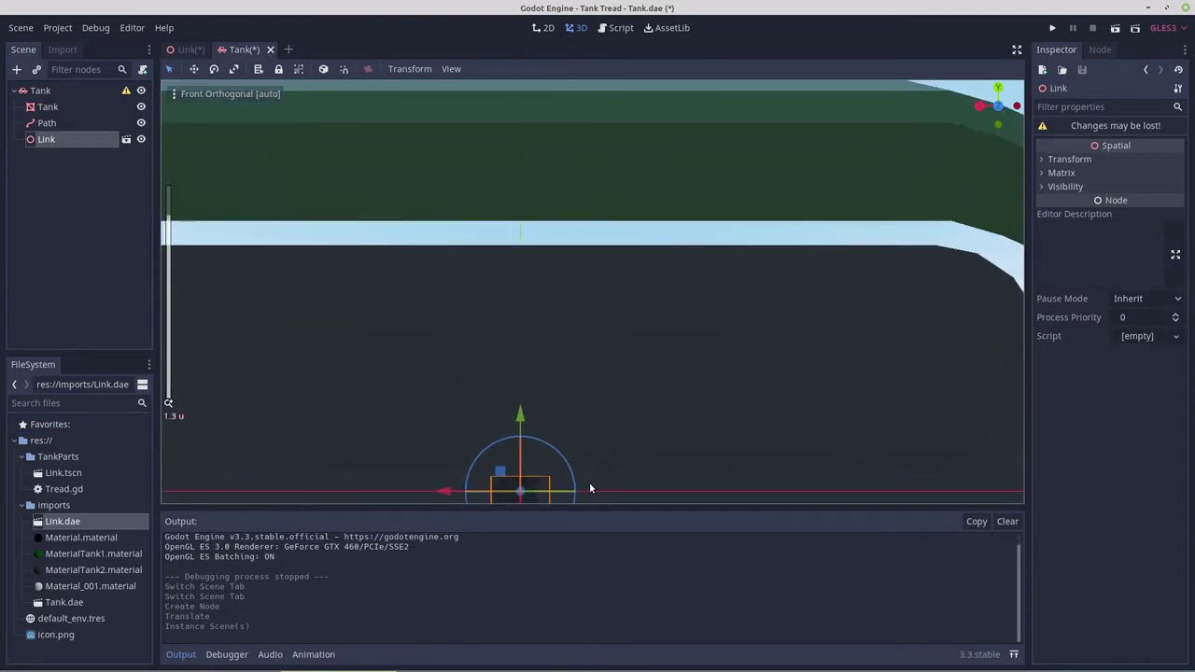
{"action": "scroll", "coordinate": [590, 488], "scroll_direction": "down", "scroll_amount": 4}
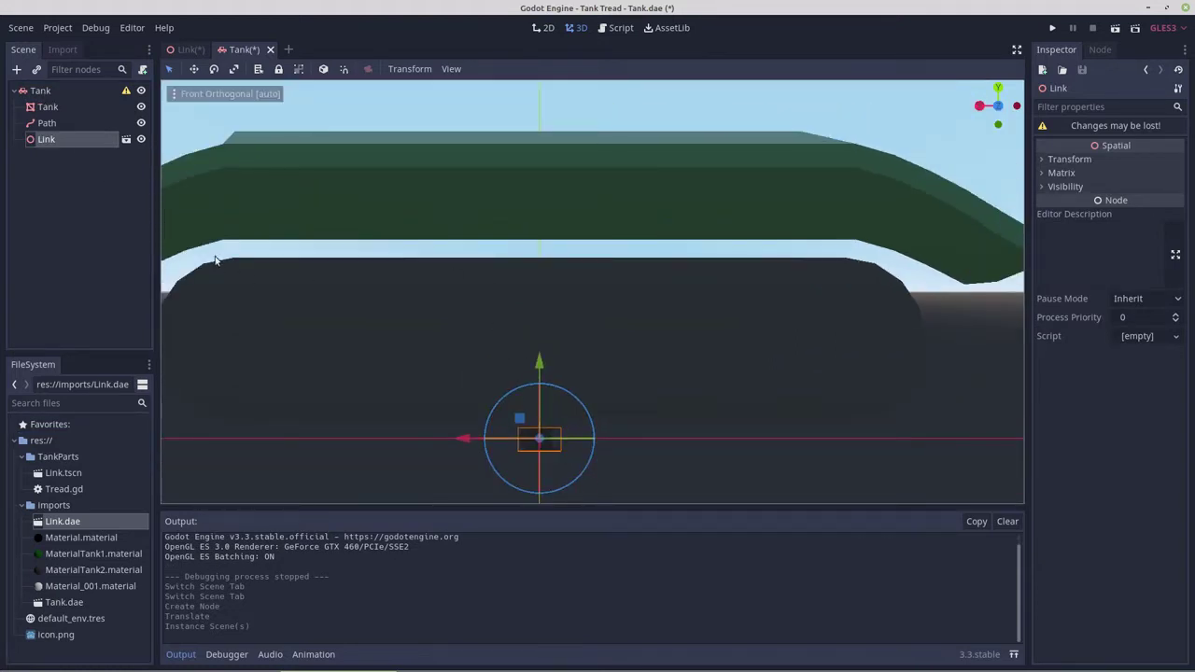
Lower the Tank mesh to a Y translation of about 1.05, so its underside sits just above the link's centre
{"action": "left_click", "coordinate": [46, 109]}
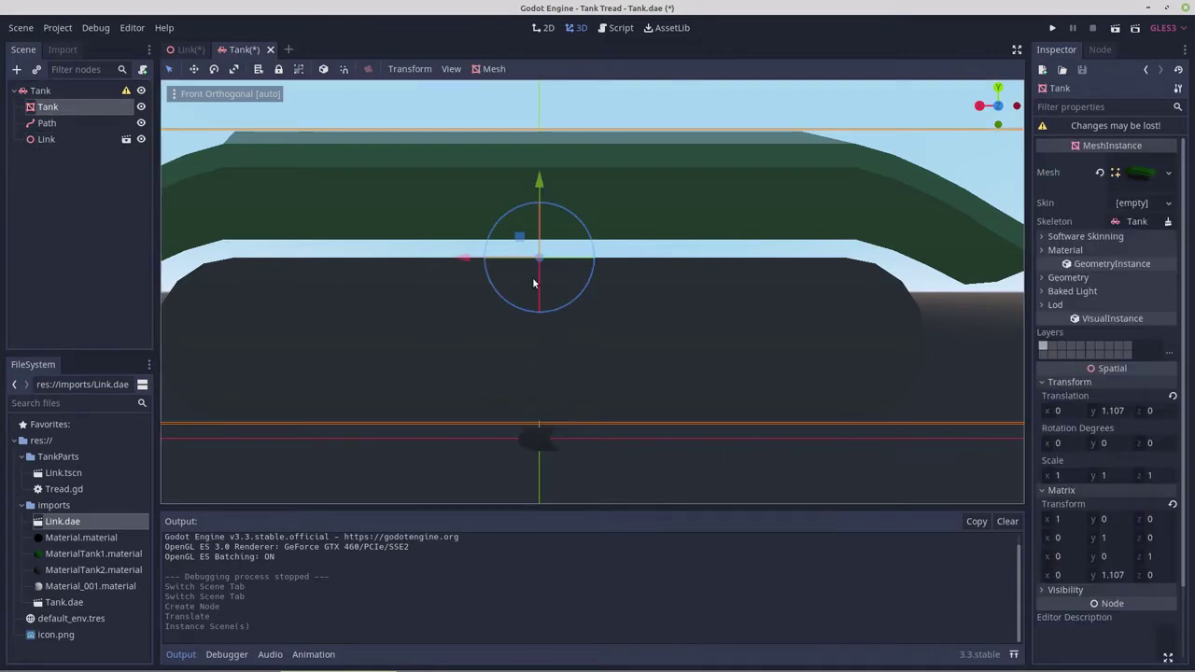
{"action": "left_click_drag", "start_coordinate": [539, 180], "coordinate": [539, 189]}
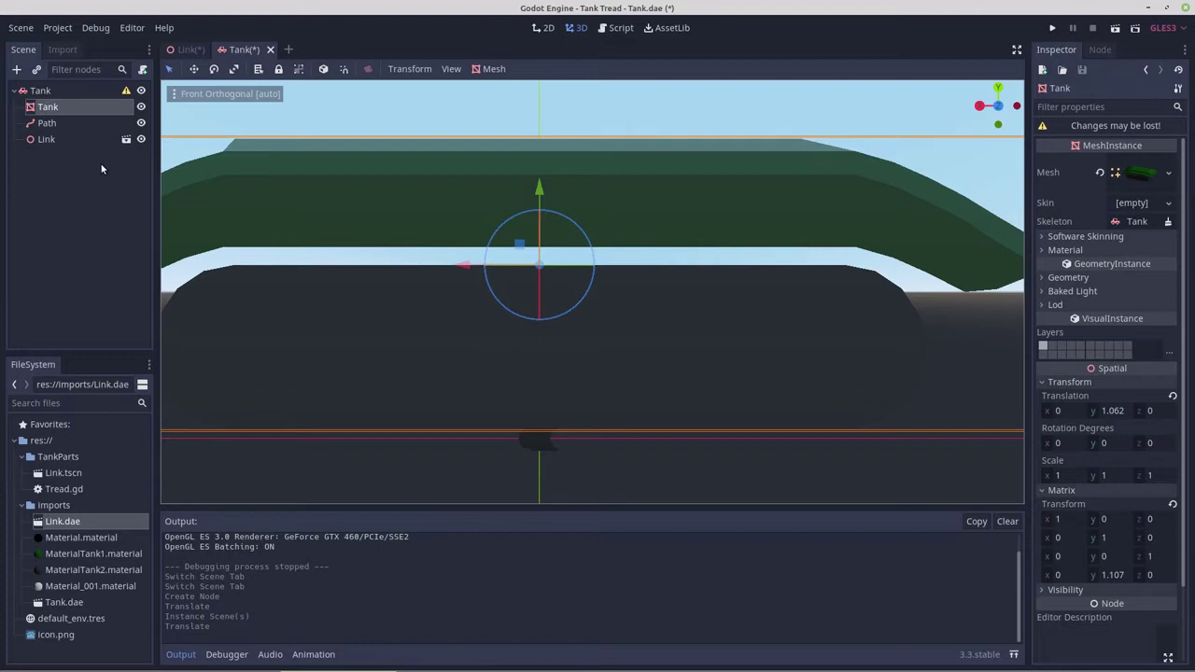
{"action": "left_click", "coordinate": [76, 176]}
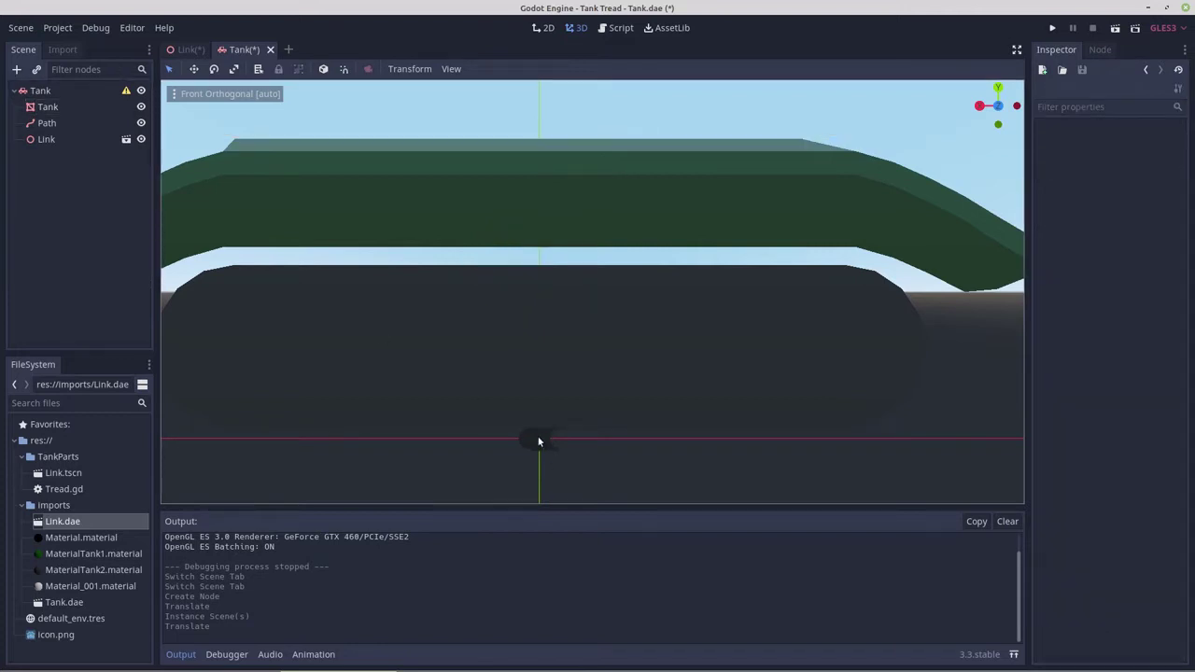
{"action": "left_click", "coordinate": [48, 109]}
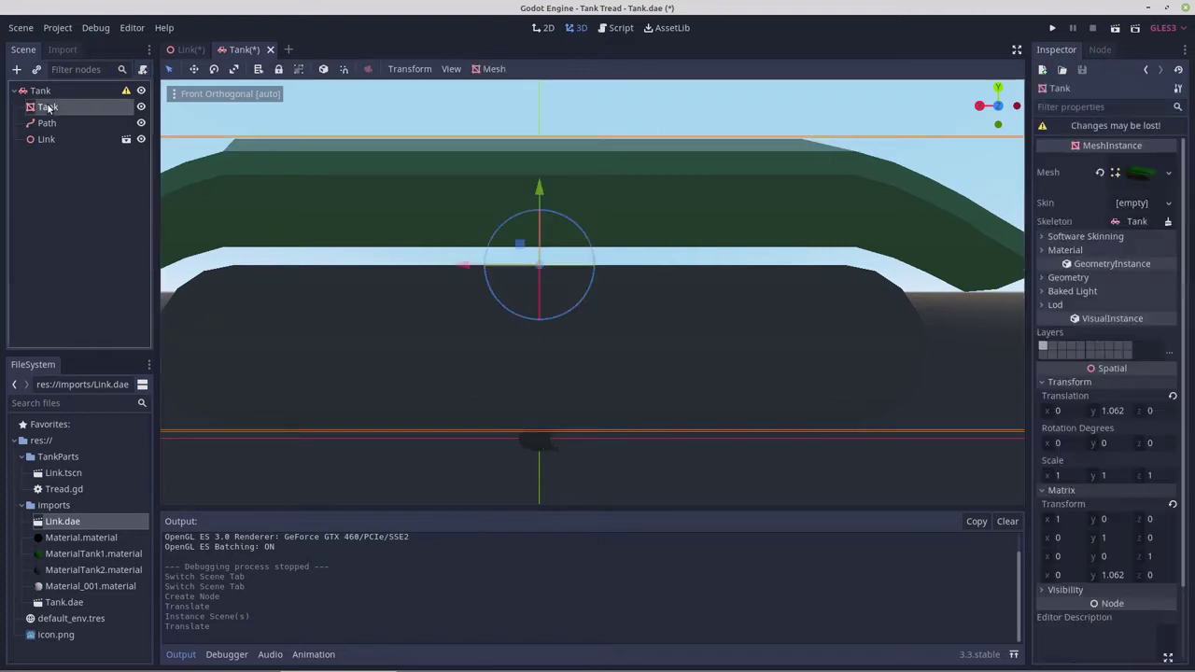
{"action": "left_click_drag", "start_coordinate": [538, 188], "coordinate": [538, 192]}
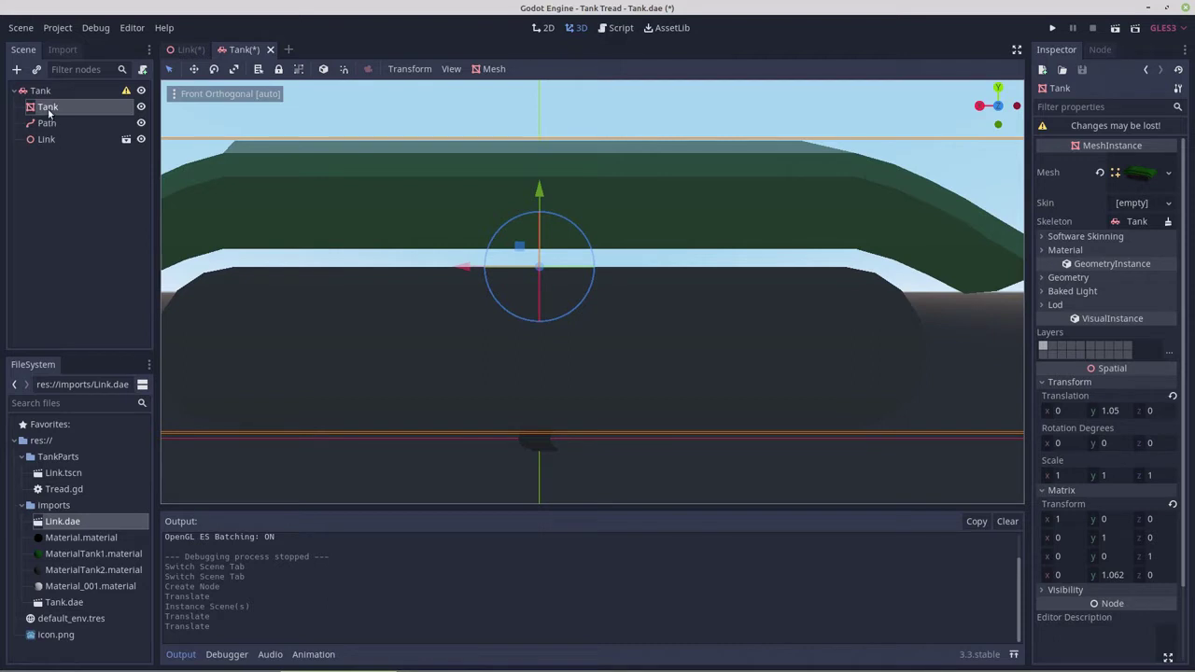
Inspect the Link instance up close and delete it from the Tank scene
{"action": "left_click", "coordinate": [45, 140]}
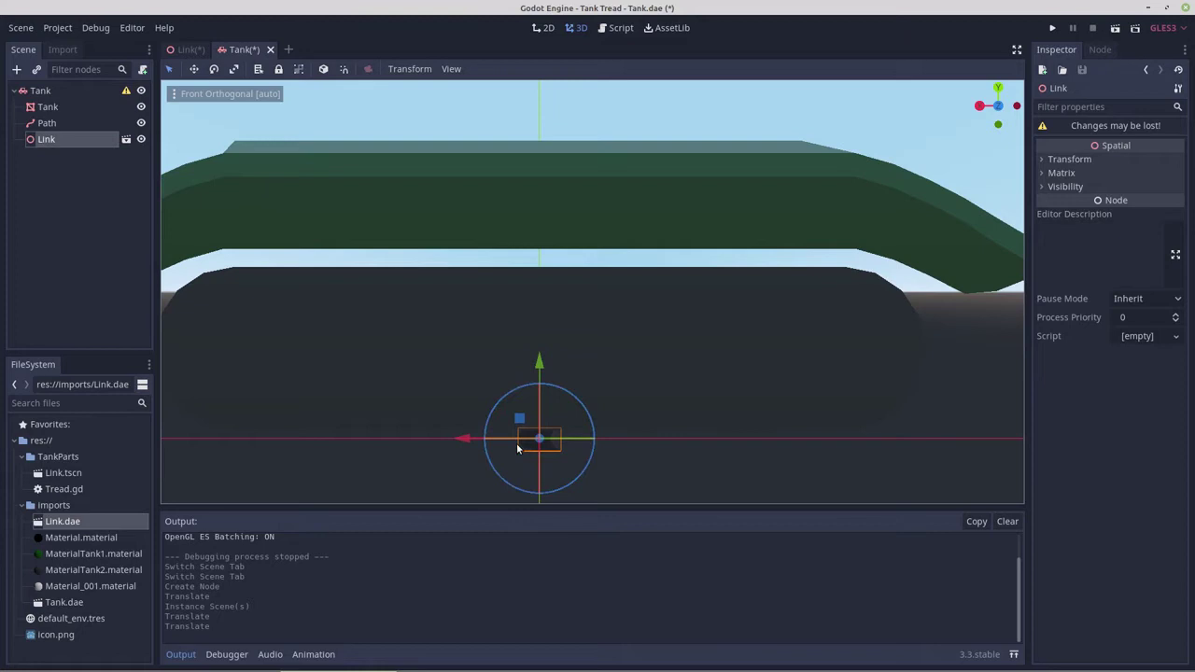
{"action": "scroll", "coordinate": [519, 444], "scroll_direction": "up", "scroll_amount": 3}
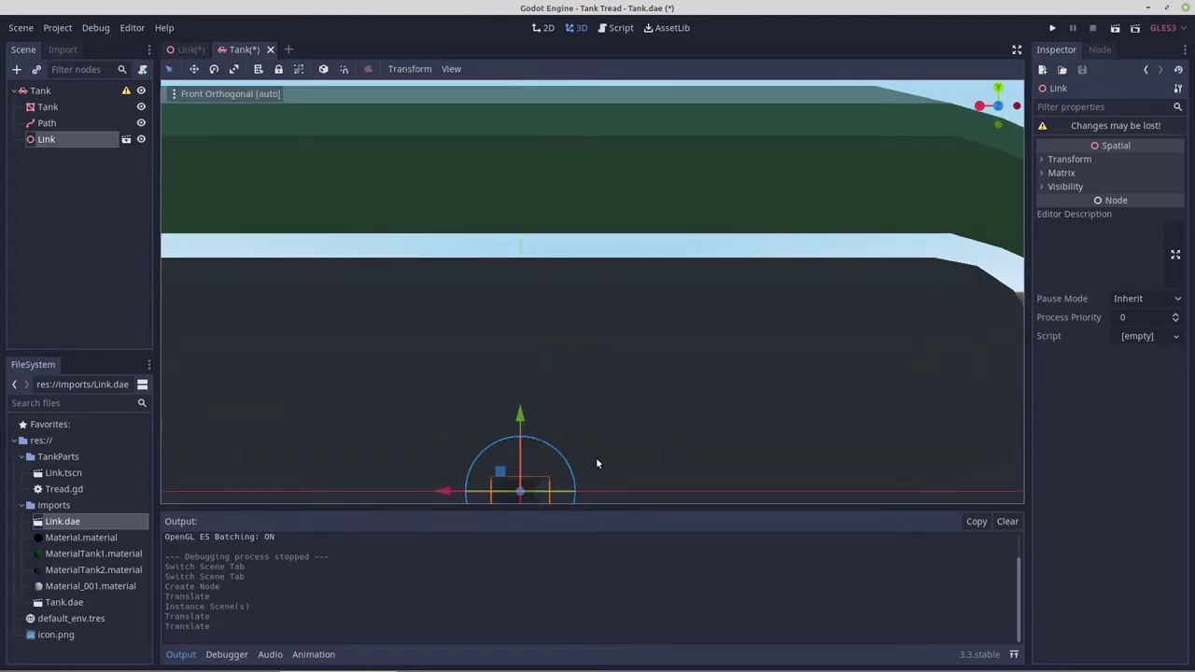
{"action": "middle_click_drag", "start_coordinate": [598, 464], "coordinate": [598, 333], "text": "shift"}
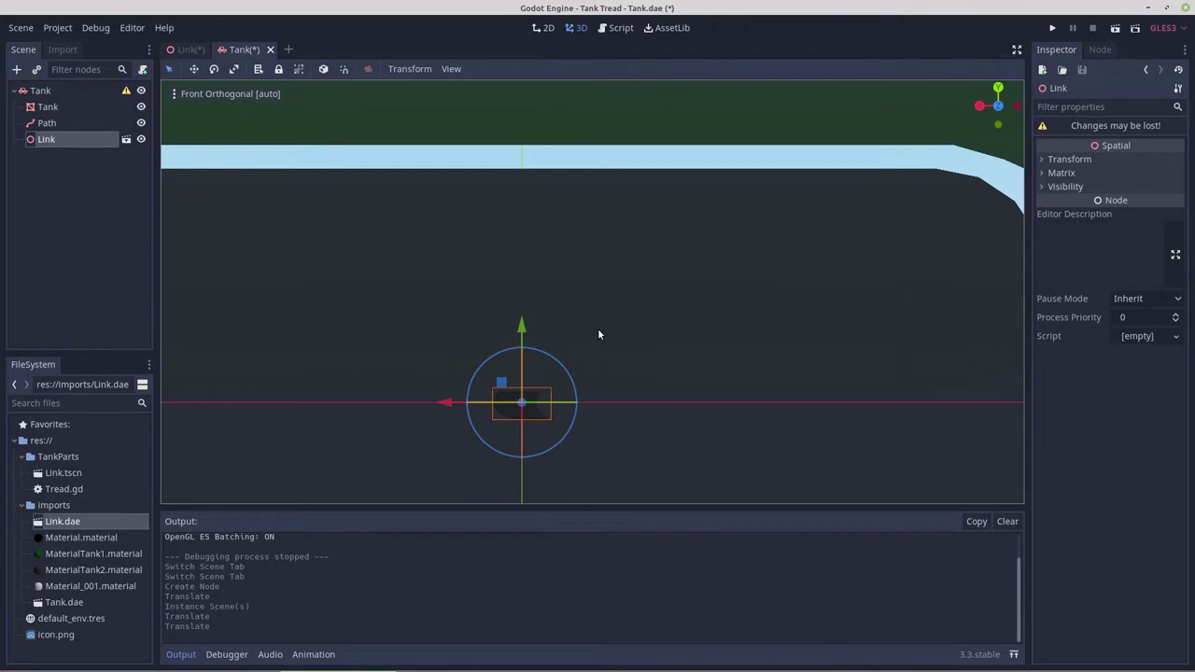
{"action": "right_click", "coordinate": [49, 140]}
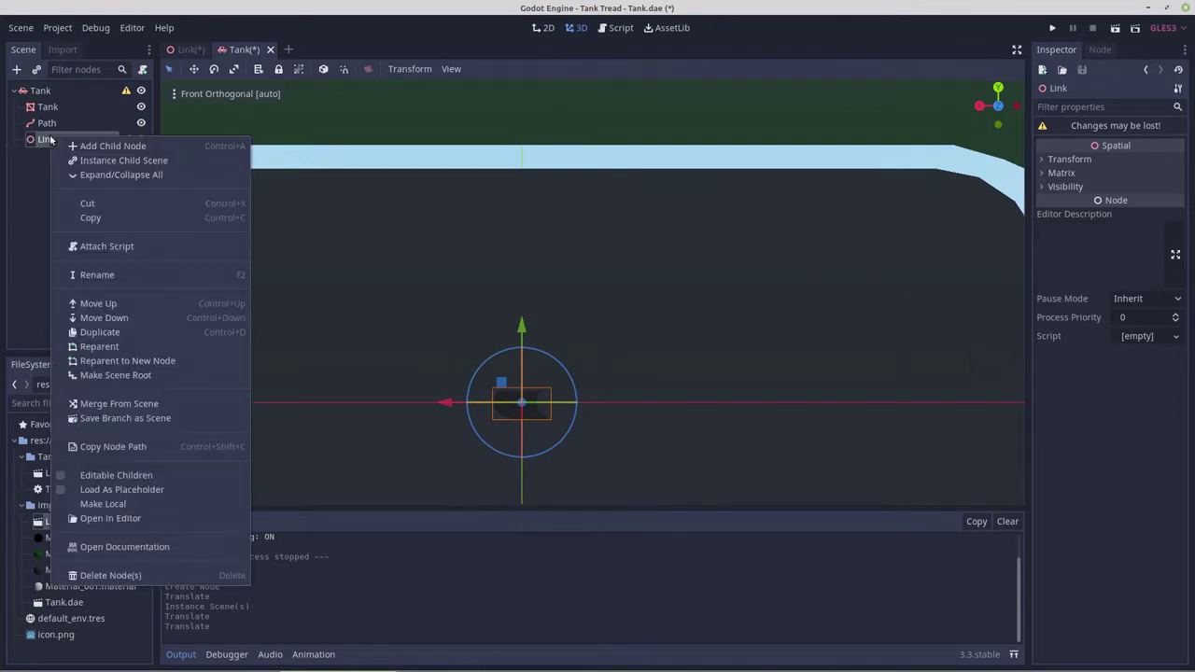
{"action": "left_click", "coordinate": [102, 575]}
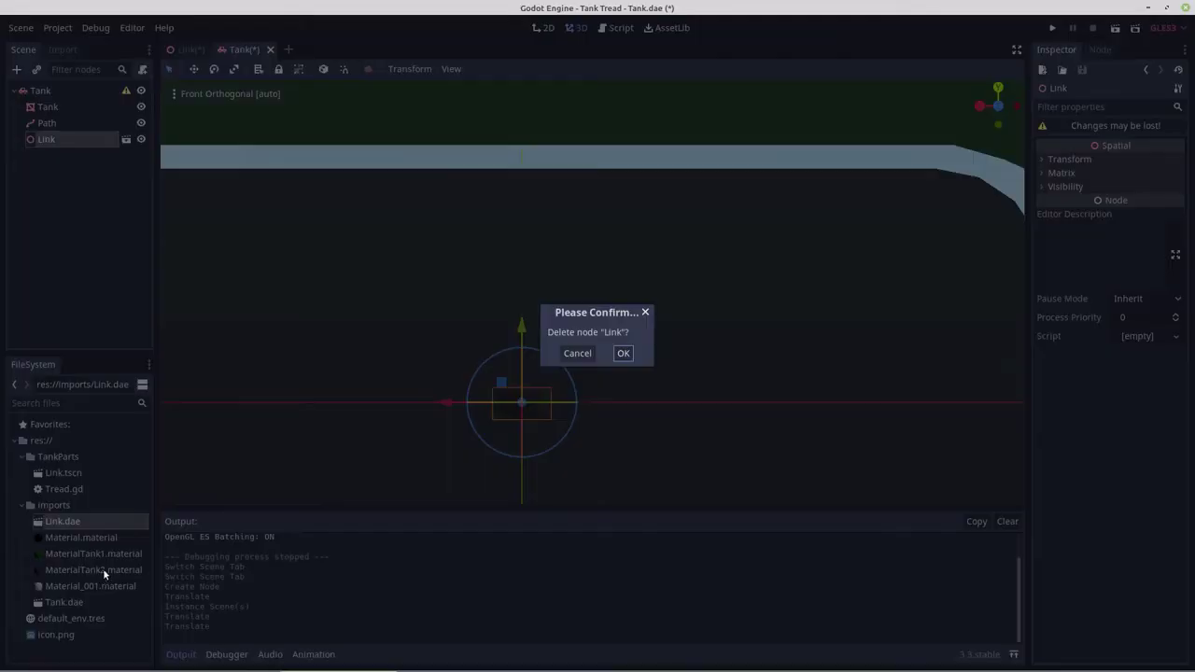
{"action": "left_click", "coordinate": [622, 353]}
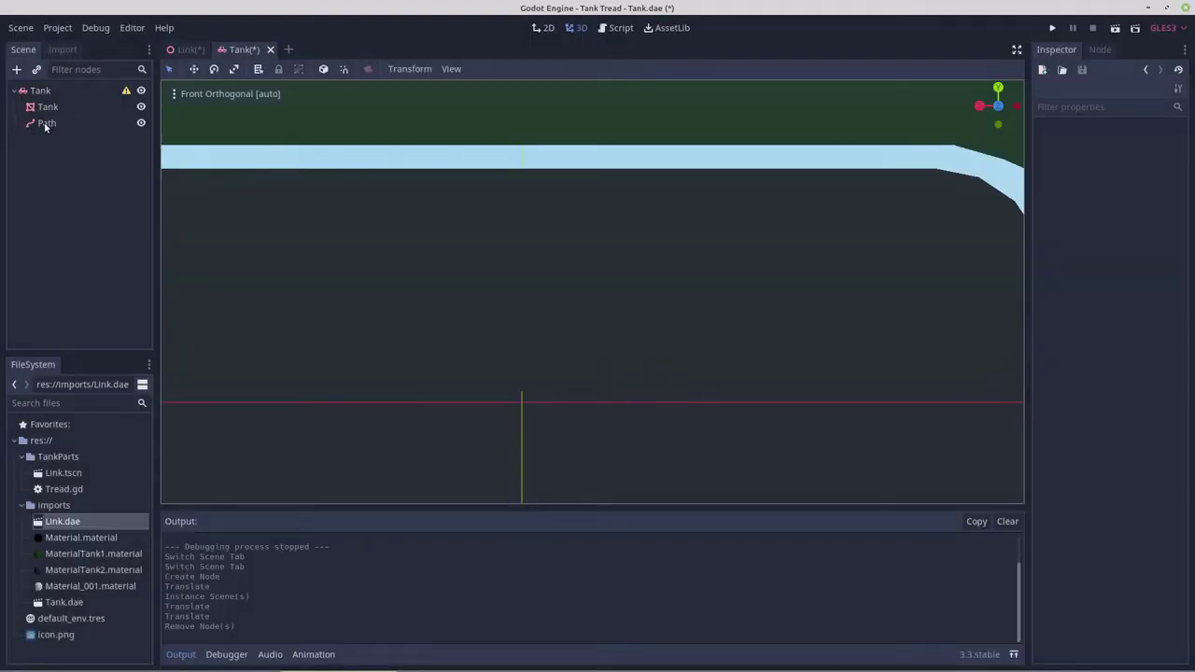
Add a Spatial node under the root Tank node and make the Path node its child
{"action": "left_click", "coordinate": [39, 90]}
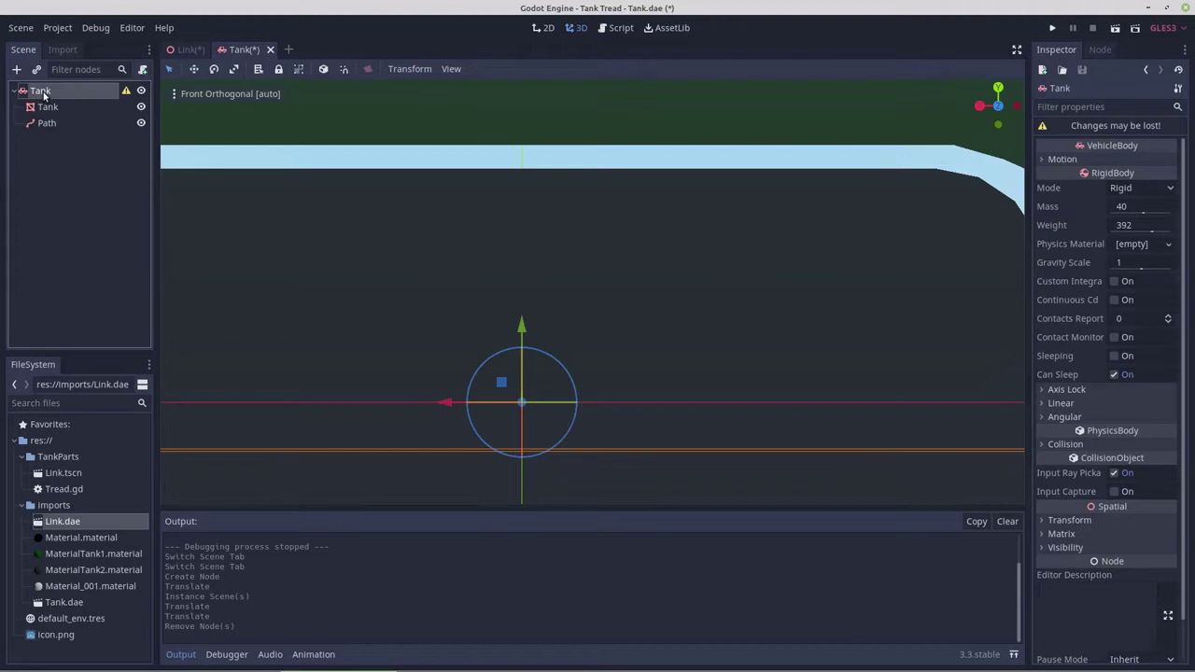
{"action": "right_click", "coordinate": [43, 93]}
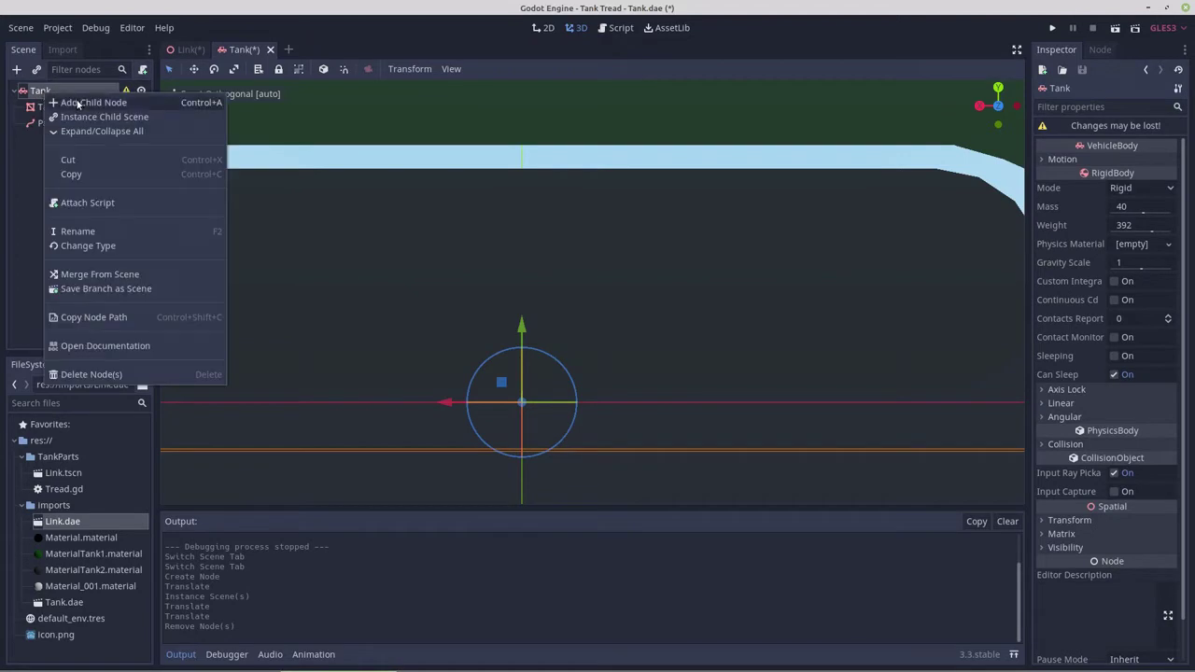
{"action": "left_click", "coordinate": [79, 103]}
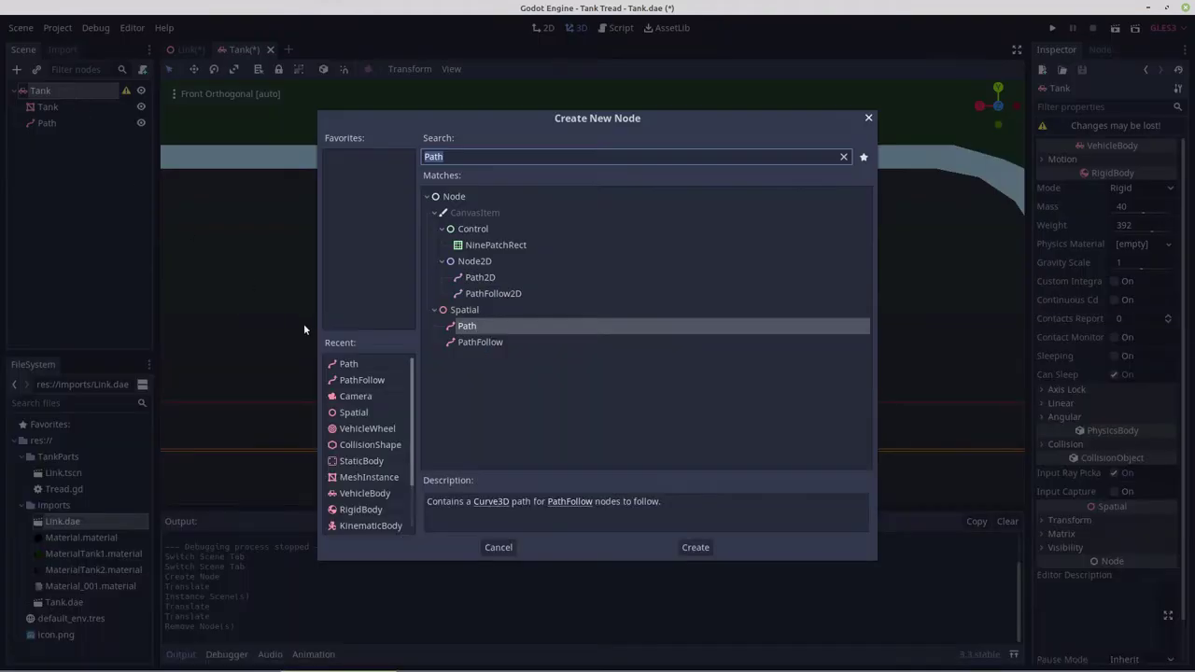
{"action": "double_click", "coordinate": [353, 411]}
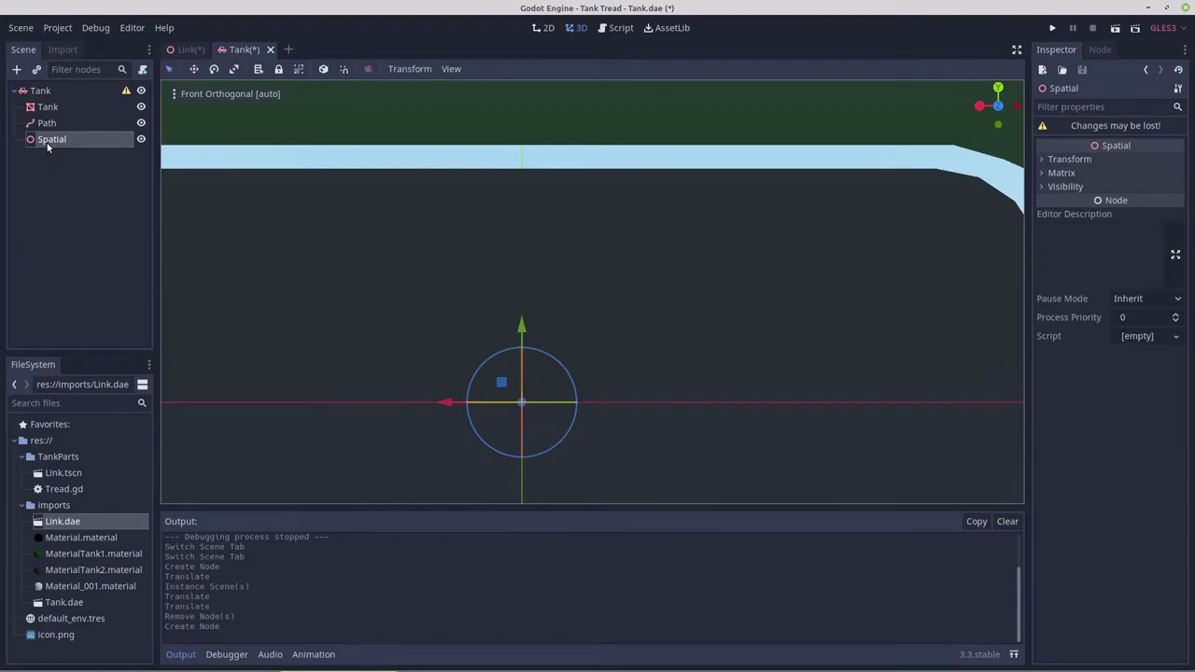
{"action": "left_click_drag", "start_coordinate": [43, 122], "coordinate": [47, 139]}
Place four Path curve points clockwise around the track, at the origin, one end, top centre and other end, and close the curve
{"action": "scroll", "coordinate": [286, 274], "scroll_direction": "down", "scroll_amount": 5}
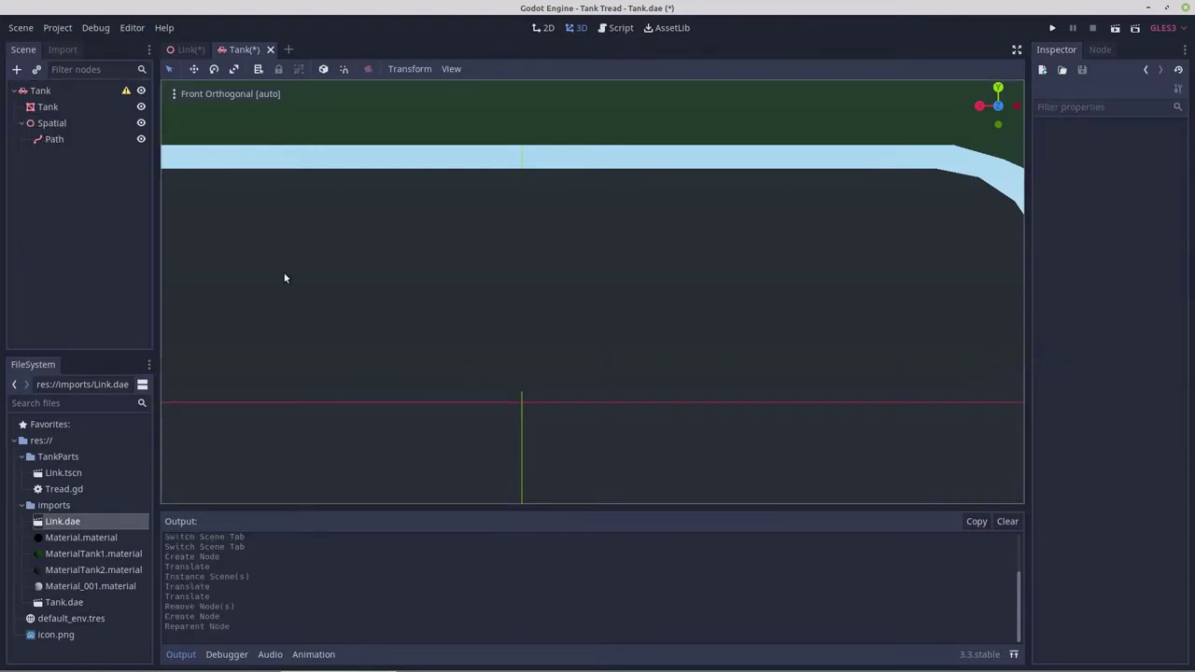
{"action": "left_click", "coordinate": [52, 139]}
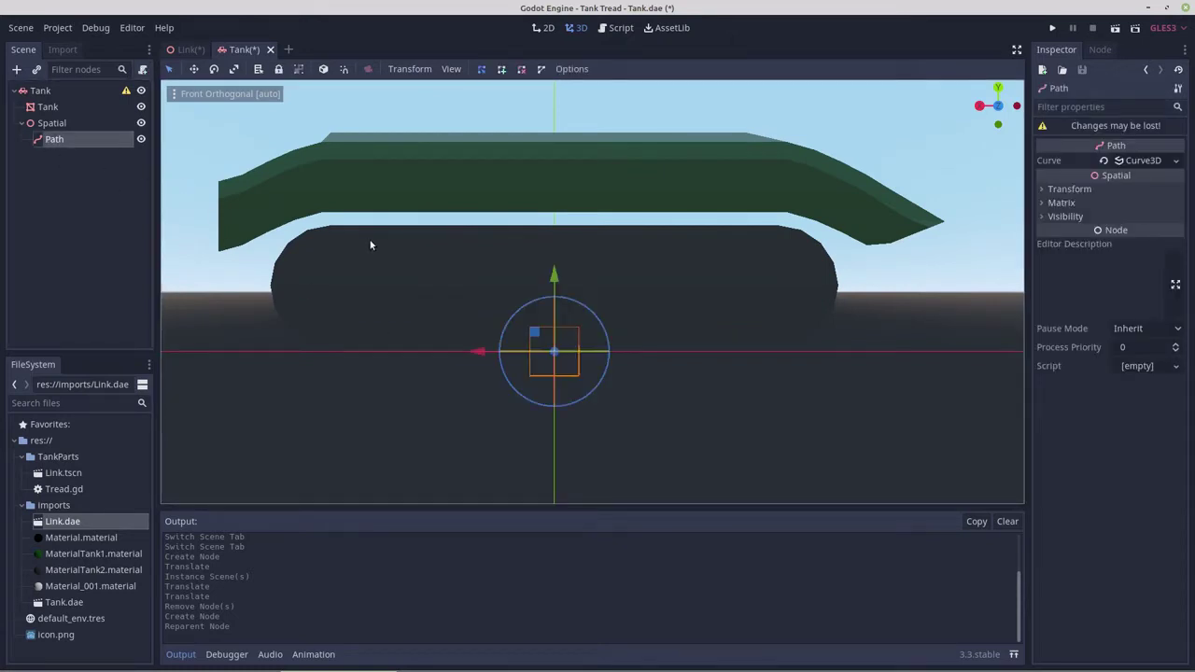
{"action": "left_click", "coordinate": [501, 70]}
{"action": "scroll", "coordinate": [555, 372], "scroll_direction": "up", "scroll_amount": 3}
{"action": "left_click", "coordinate": [554, 353]}
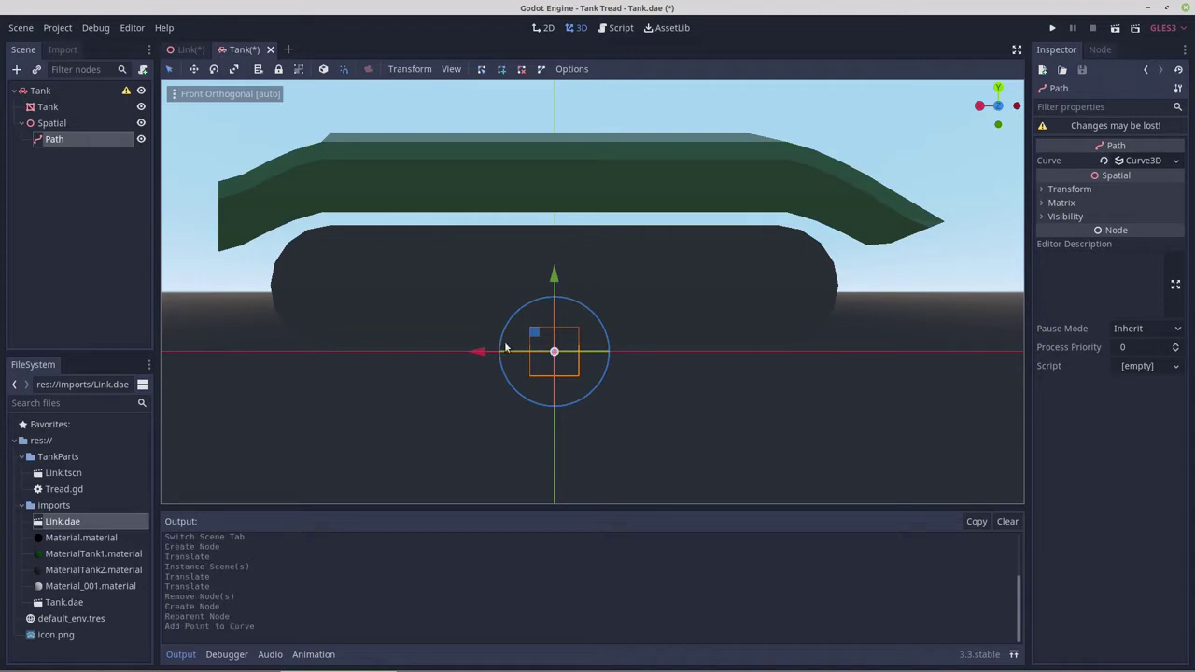
{"action": "left_click", "coordinate": [264, 280]}
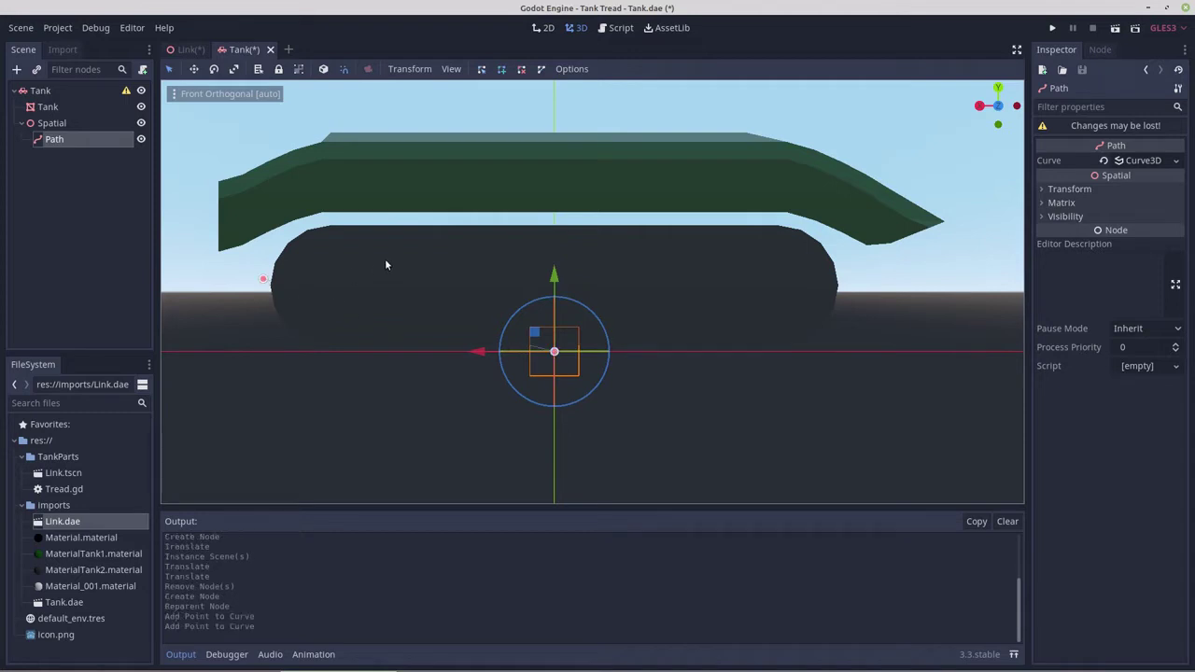
{"action": "left_click", "coordinate": [555, 221]}
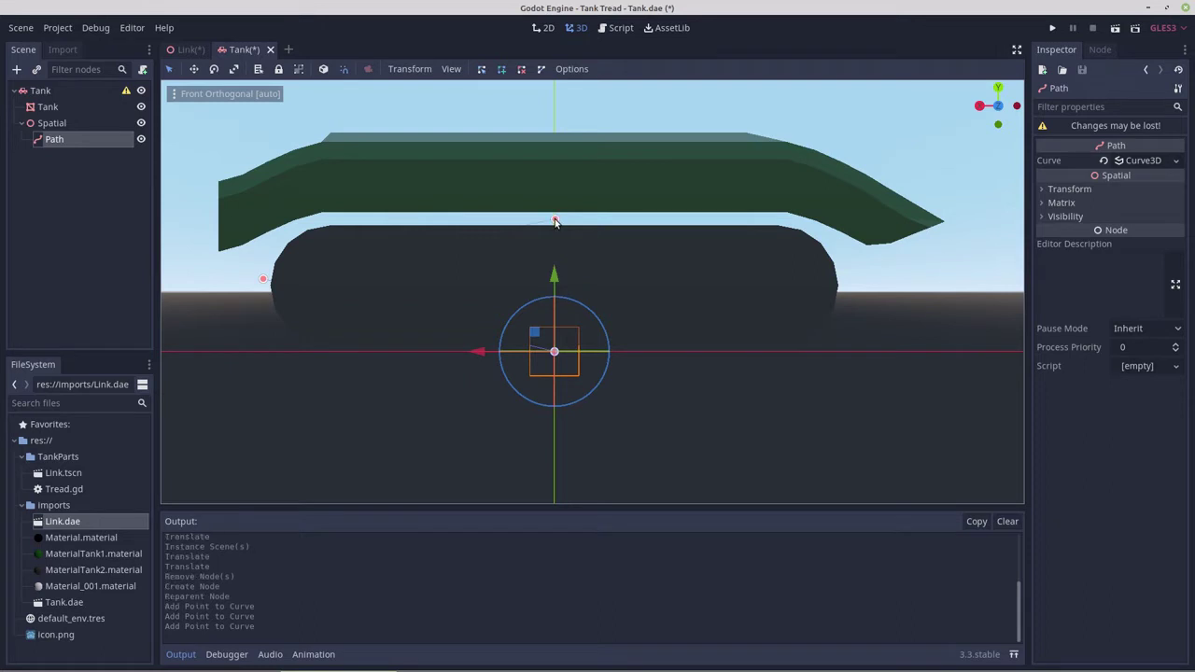
{"action": "left_click", "coordinate": [842, 285]}
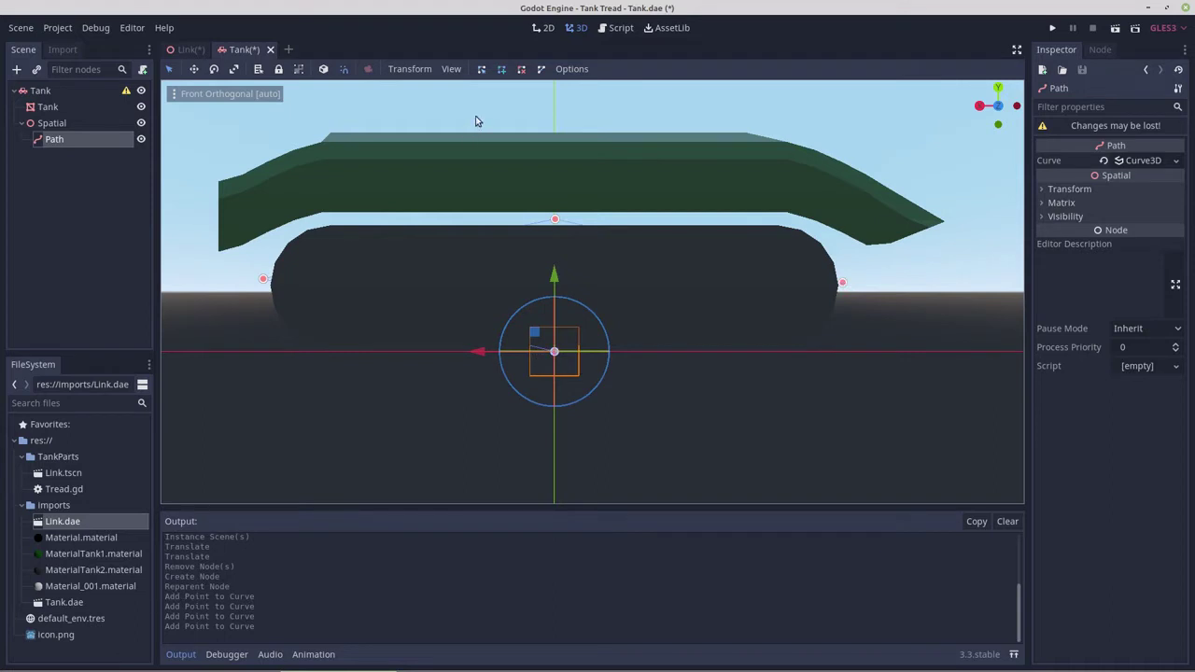
{"action": "left_click", "coordinate": [542, 70]}
Turn off snapping and move the two end curve points just outside the track, to about (-2.44, 0.56, 0) and (2.43, 0.58, 0)
{"action": "left_click", "coordinate": [481, 71]}
{"action": "left_click_drag", "start_coordinate": [842, 285], "coordinate": [854, 285]}
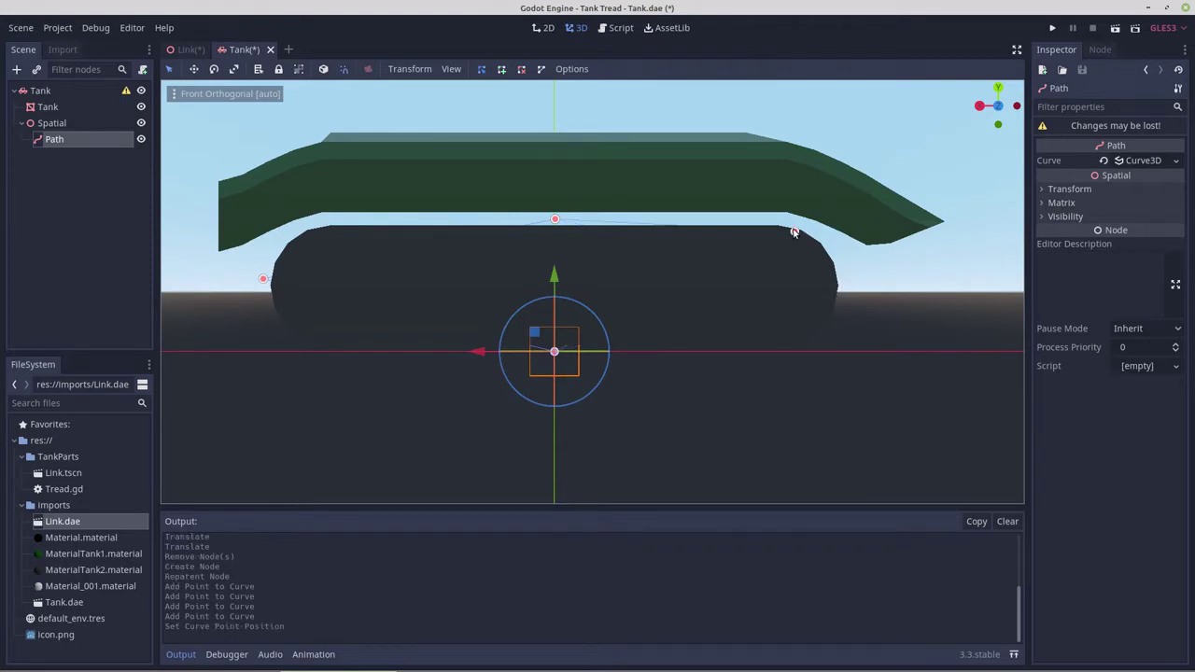
{"action": "left_click_drag", "start_coordinate": [849, 280], "coordinate": [918, 285]}
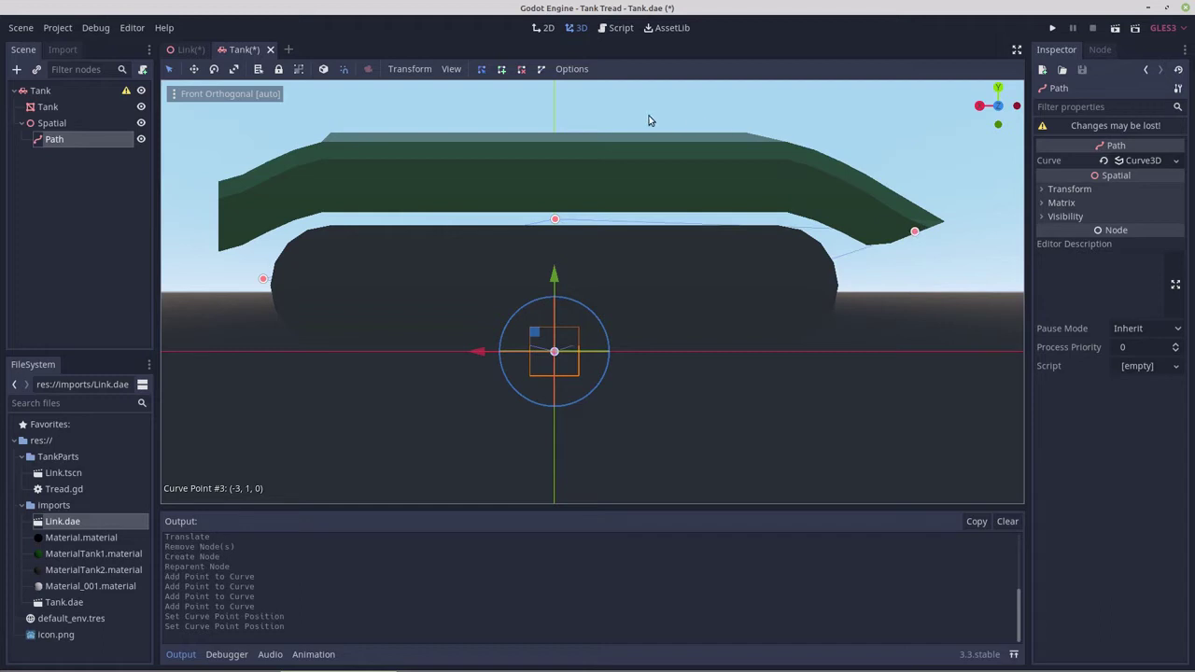
{"action": "left_click", "coordinate": [344, 69]}
{"action": "left_click_drag", "start_coordinate": [914, 234], "coordinate": [847, 283]}
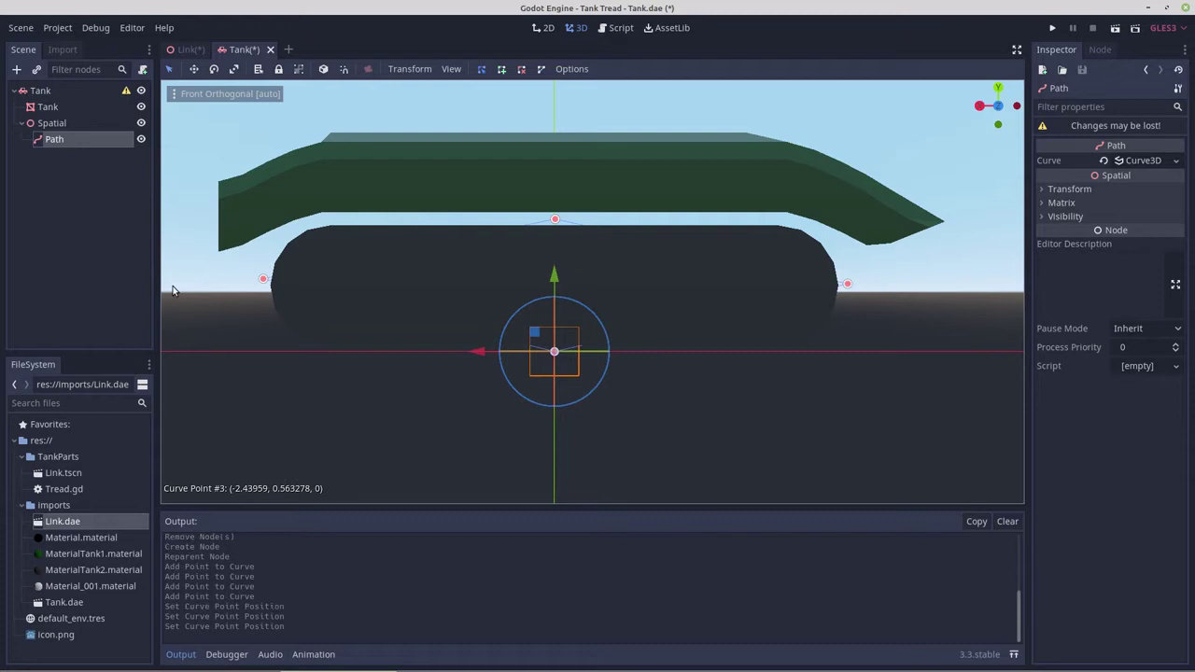
{"action": "left_click", "coordinate": [263, 282]}
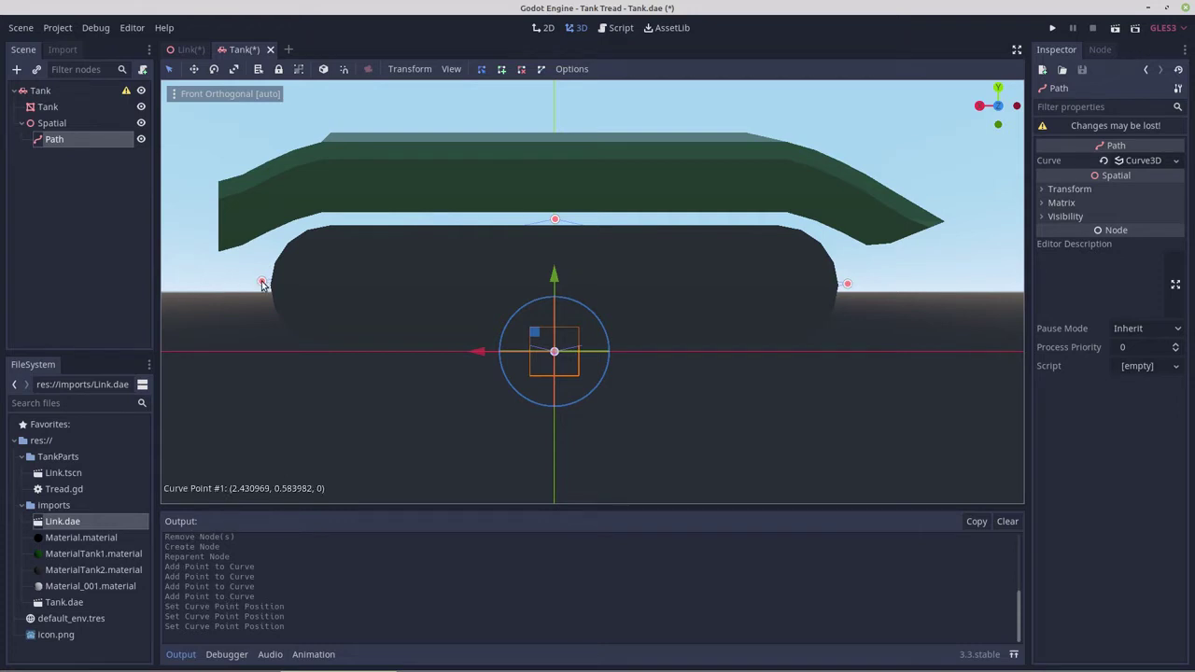
{"action": "left_click_drag", "start_coordinate": [262, 282], "coordinate": [262, 280]}
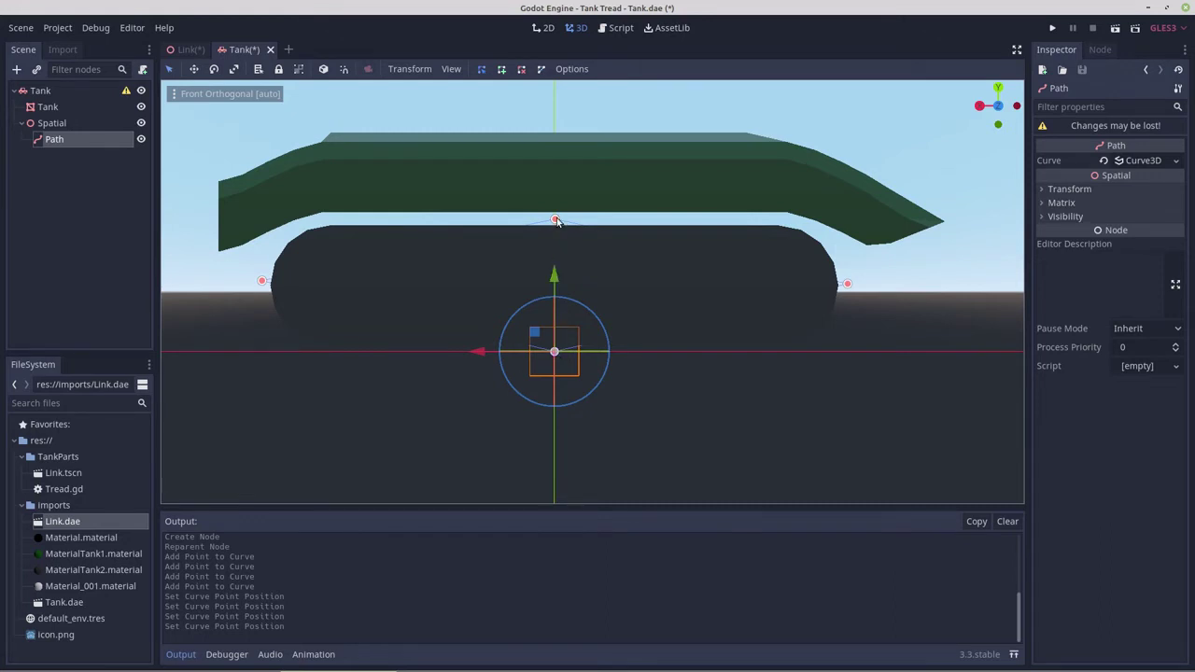
Pull horizontal tangent handles from the top and bottom curve points and vertical ones from the end points to round the path around the track
{"action": "left_click_drag", "start_coordinate": [556, 221], "coordinate": [393, 222], "text": "shift"}
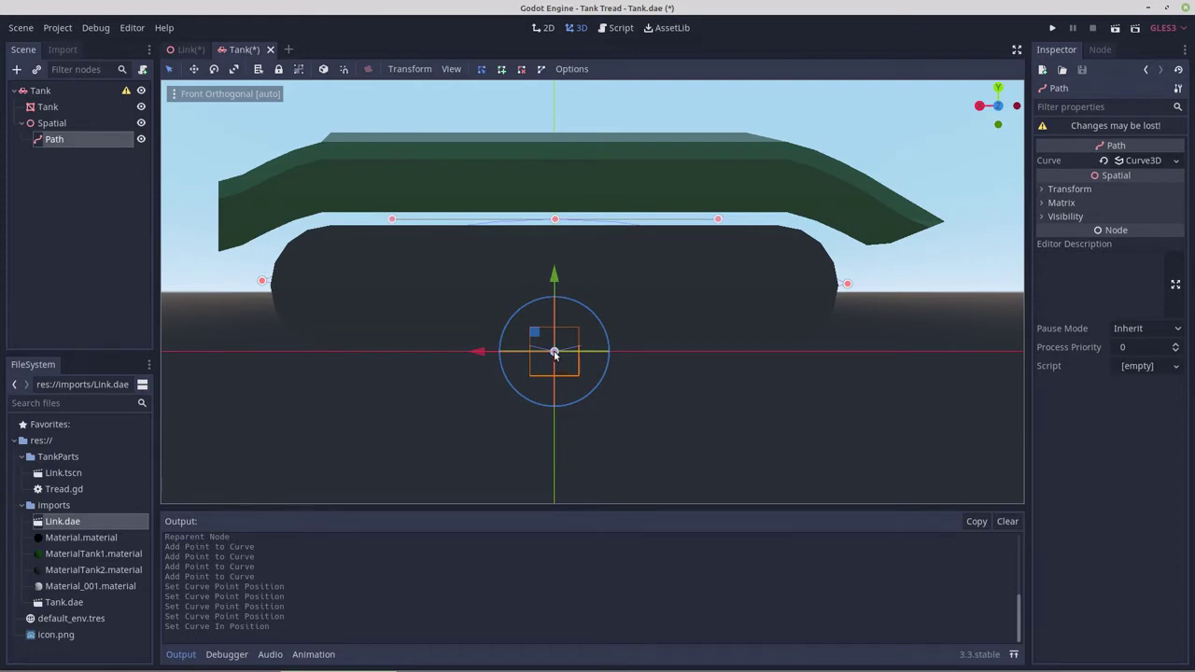
{"action": "left_click_drag", "start_coordinate": [555, 353], "coordinate": [336, 351], "text": "shift"}
{"action": "left_click_drag", "start_coordinate": [554, 351], "coordinate": [771, 353], "text": "shift"}
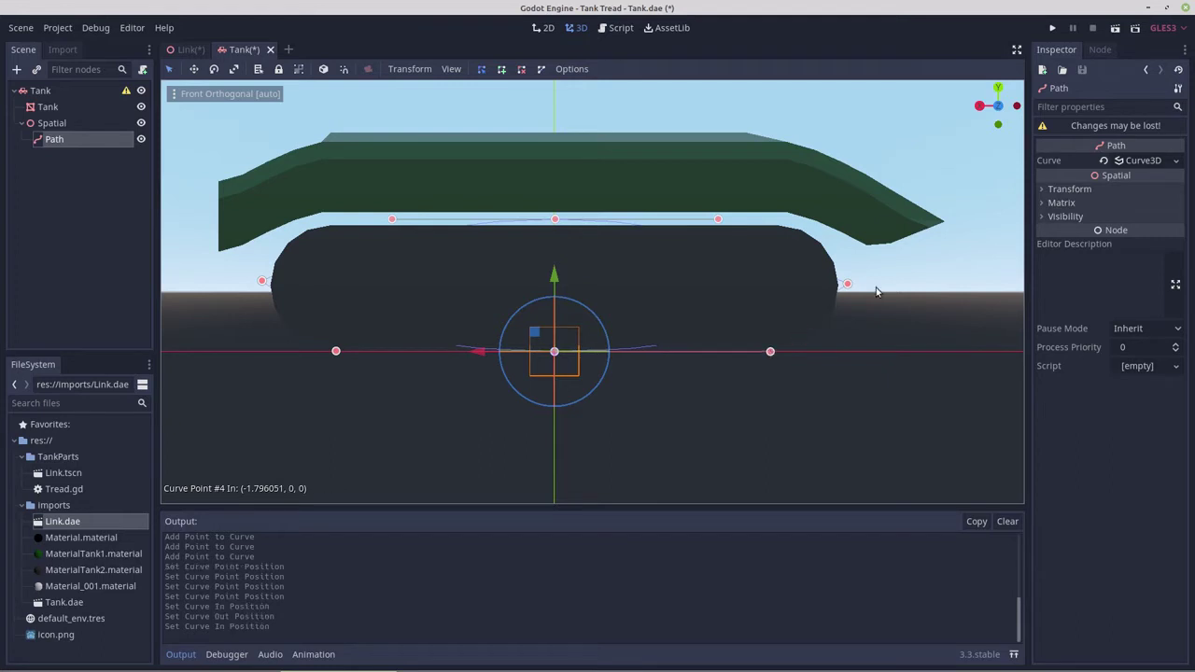
{"action": "left_click_drag", "start_coordinate": [847, 283], "coordinate": [844, 201], "text": "shift"}
{"action": "left_click_drag", "start_coordinate": [263, 280], "coordinate": [261, 365], "text": "shift"}
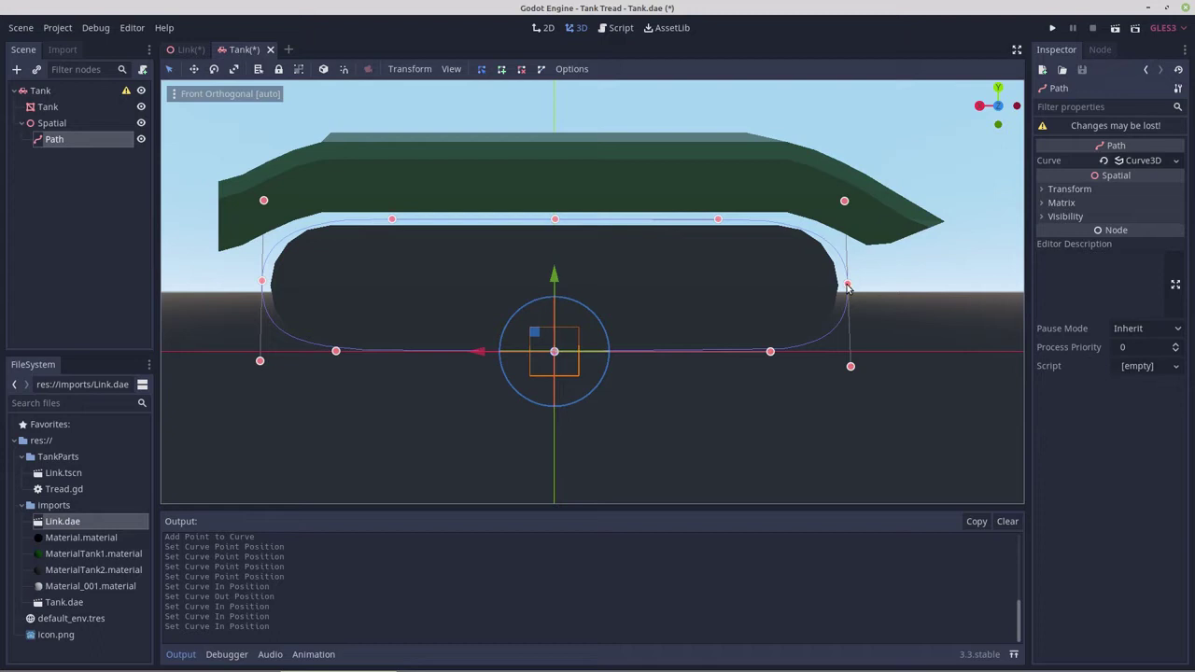
Nudge both end curve points inward and the top and bottom points slightly down so the path hugs the track outline
{"action": "left_click_drag", "start_coordinate": [848, 288], "coordinate": [844, 286]}
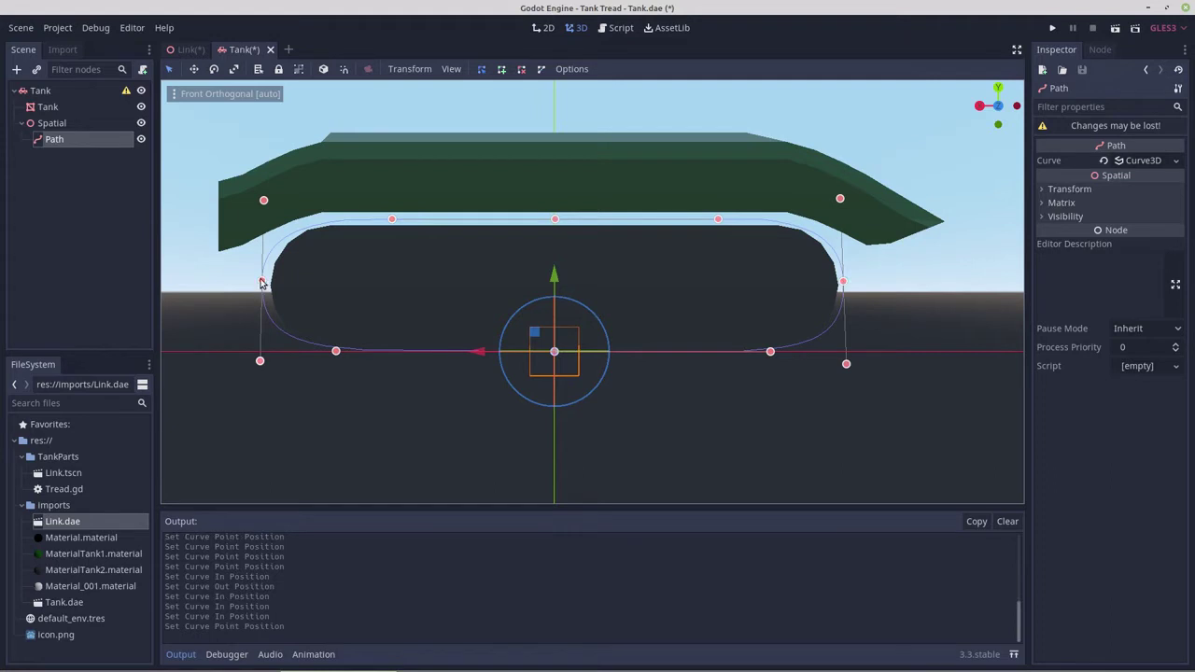
{"action": "left_click_drag", "start_coordinate": [262, 282], "coordinate": [267, 286]}
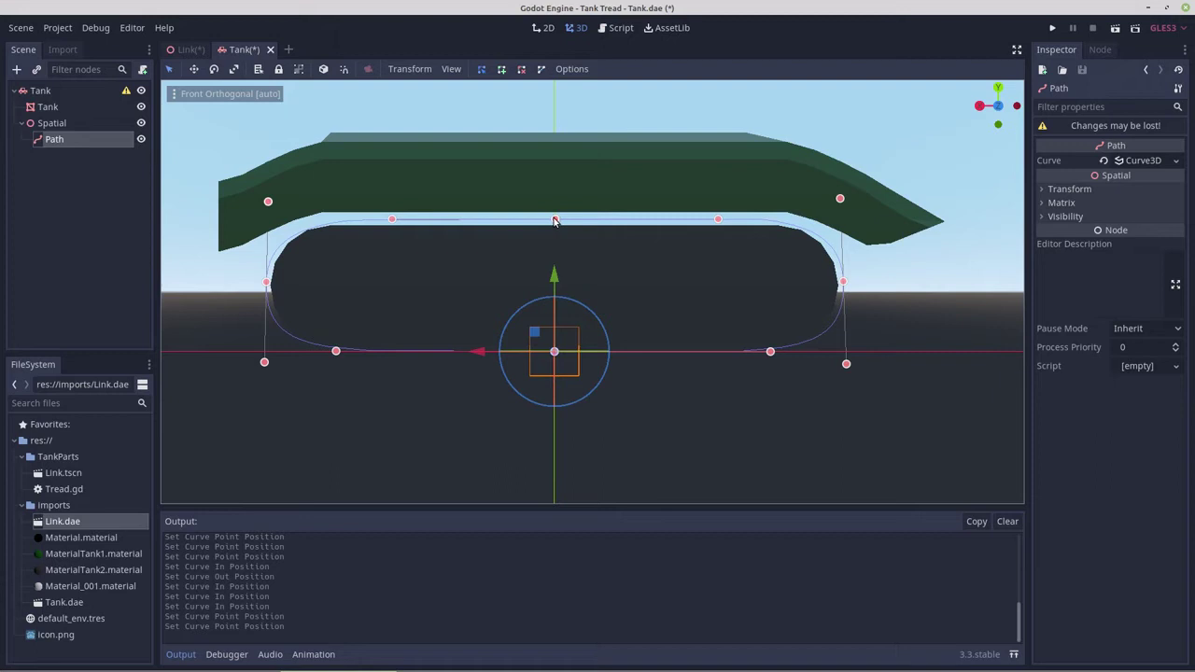
{"action": "left_click_drag", "start_coordinate": [555, 220], "coordinate": [555, 222]}
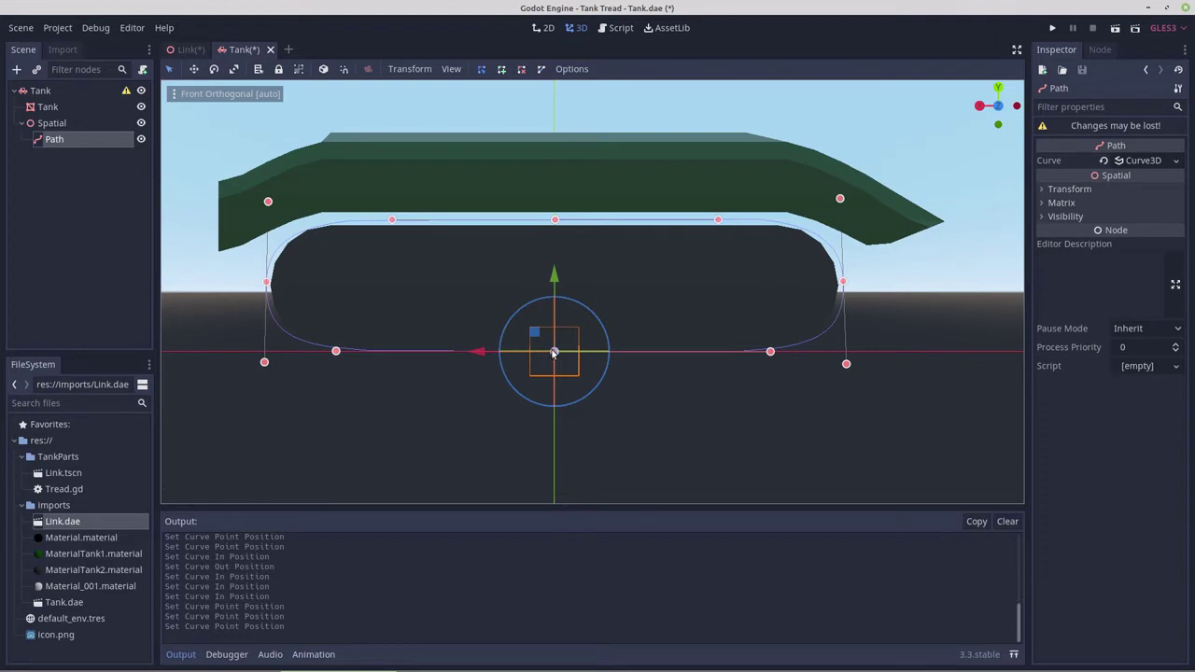
{"action": "left_click_drag", "start_coordinate": [554, 353], "coordinate": [553, 356]}
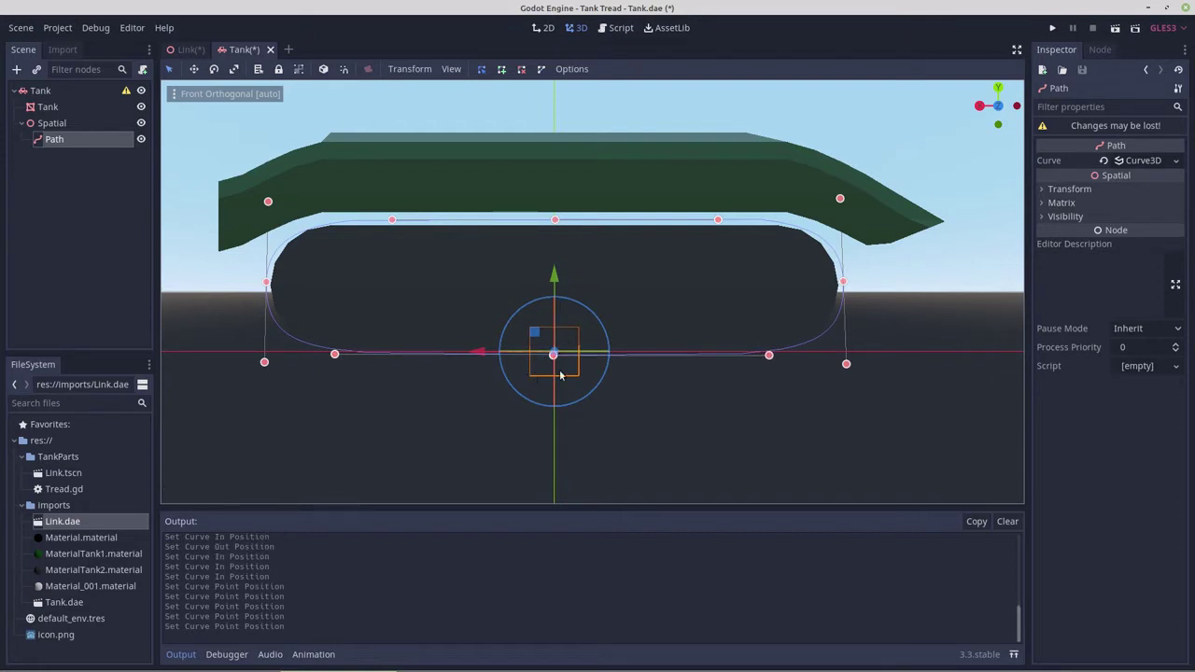
{"action": "scroll", "coordinate": [560, 375], "scroll_direction": "up", "scroll_amount": 3}
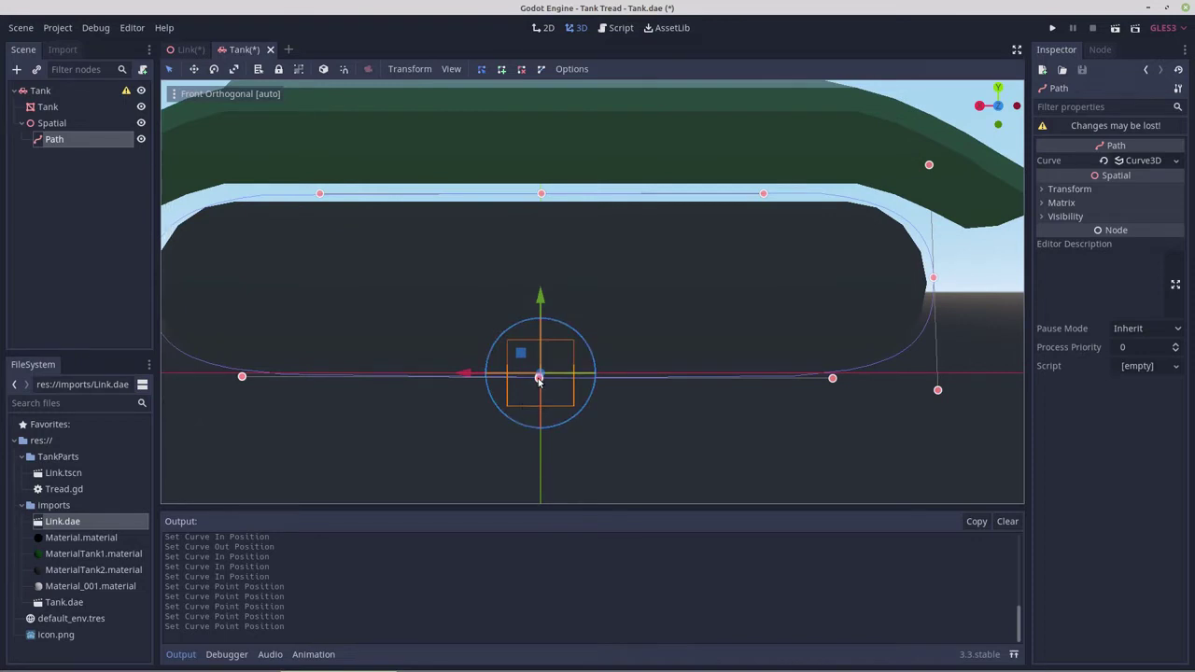
{"action": "left_click_drag", "start_coordinate": [538, 379], "coordinate": [539, 379]}
Add a PathFollow node under Path and set its rotation mode to Oriented
{"action": "scroll", "coordinate": [377, 409], "scroll_direction": "down", "scroll_amount": 3}
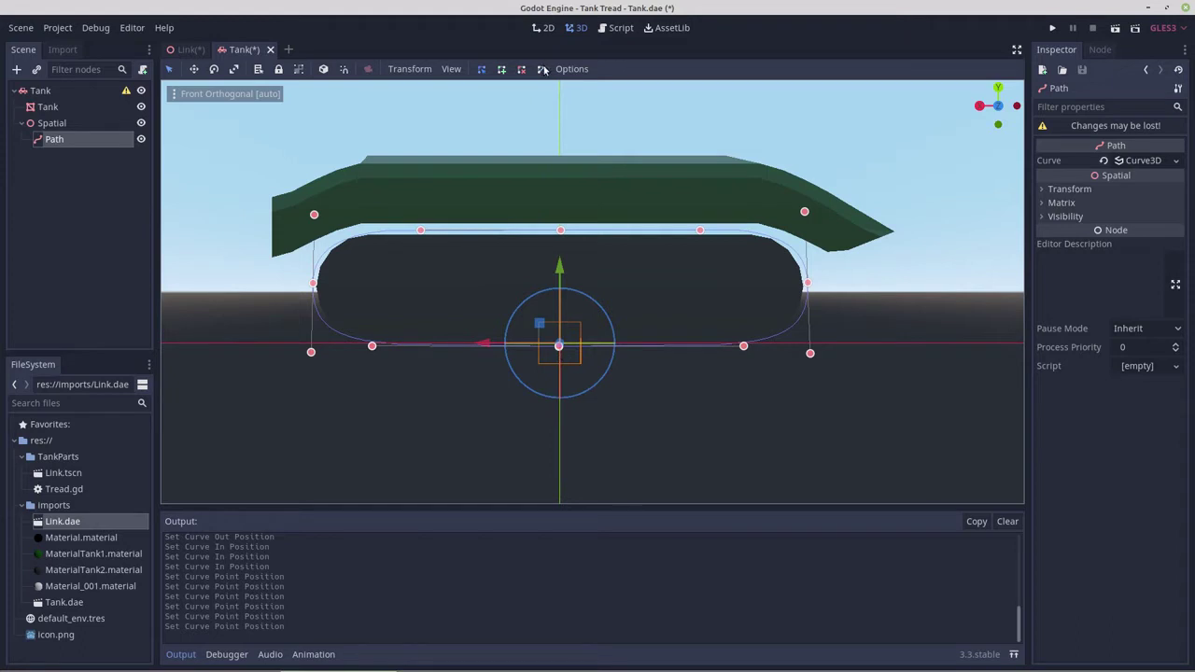
{"action": "right_click", "coordinate": [56, 141]}
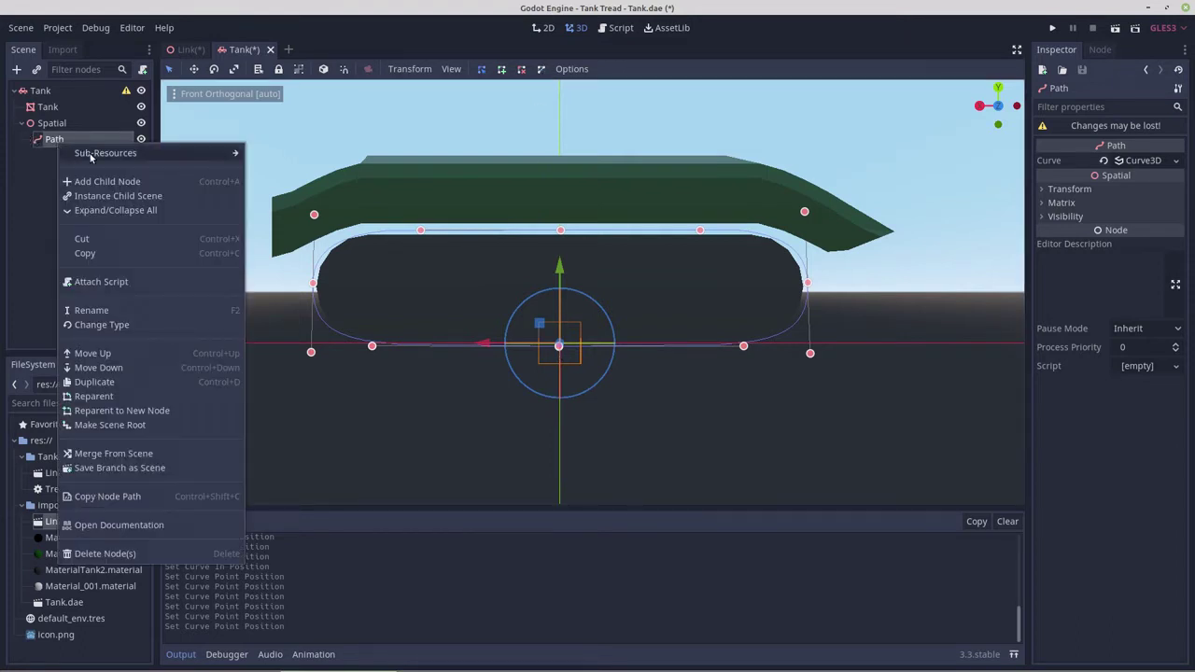
{"action": "left_click", "coordinate": [99, 182]}
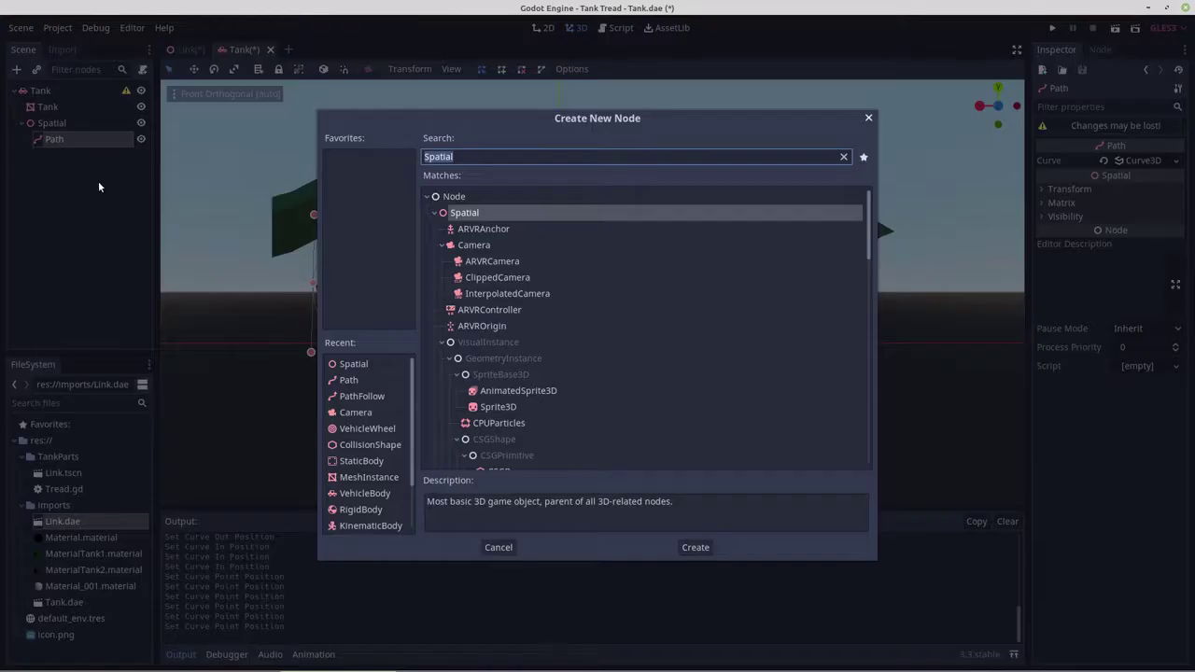
{"action": "double_click", "coordinate": [347, 396]}
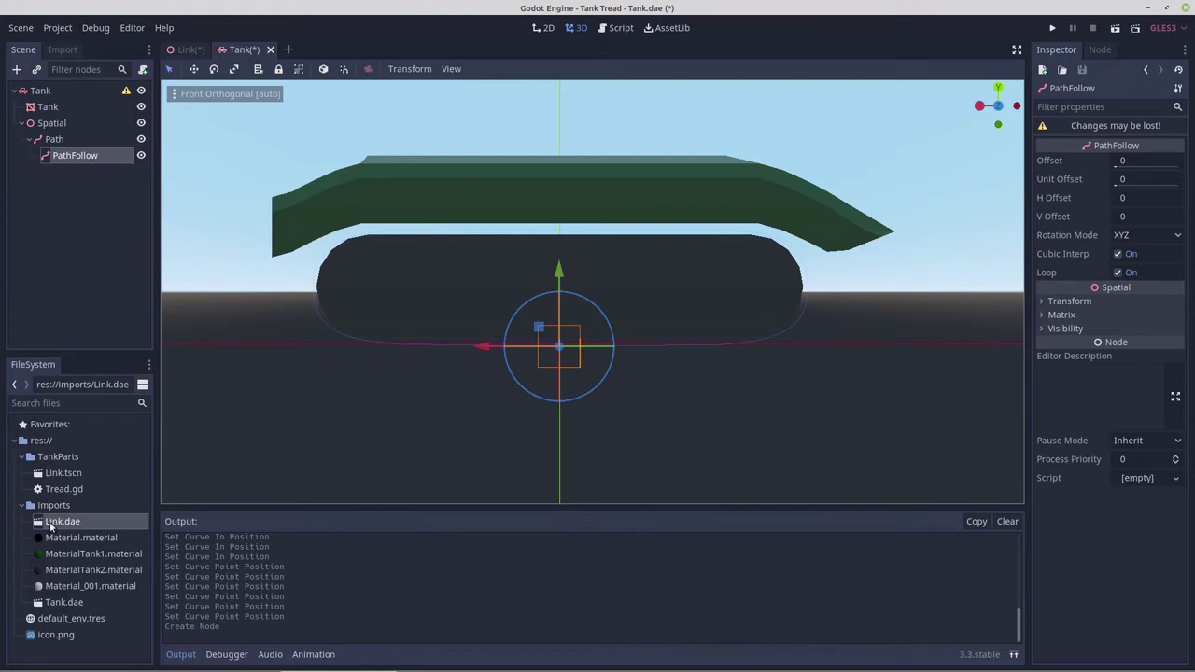
{"action": "mouse_move", "coordinate": [52, 525]}
{"action": "left_mouse_down"}
{"action": "mouse_move", "coordinate": [59, 141]}
{"action": "mouse_move", "coordinate": [56, 523]}
{"action": "left_mouse_up"}
{"action": "left_click", "coordinate": [68, 159]}
{"action": "left_click", "coordinate": [1123, 237]}
{"action": "left_click", "coordinate": [1138, 310]}
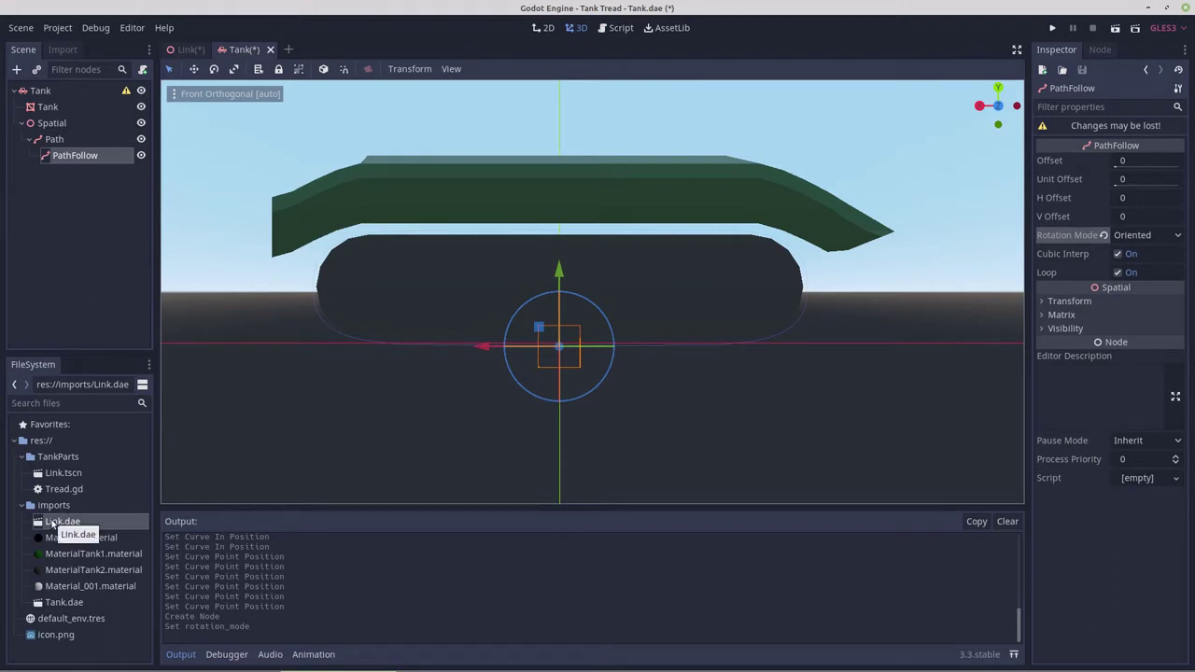
Instance Link.dae as a child of the PathFollow node
{"action": "left_click_drag", "start_coordinate": [64, 525], "coordinate": [81, 157]}
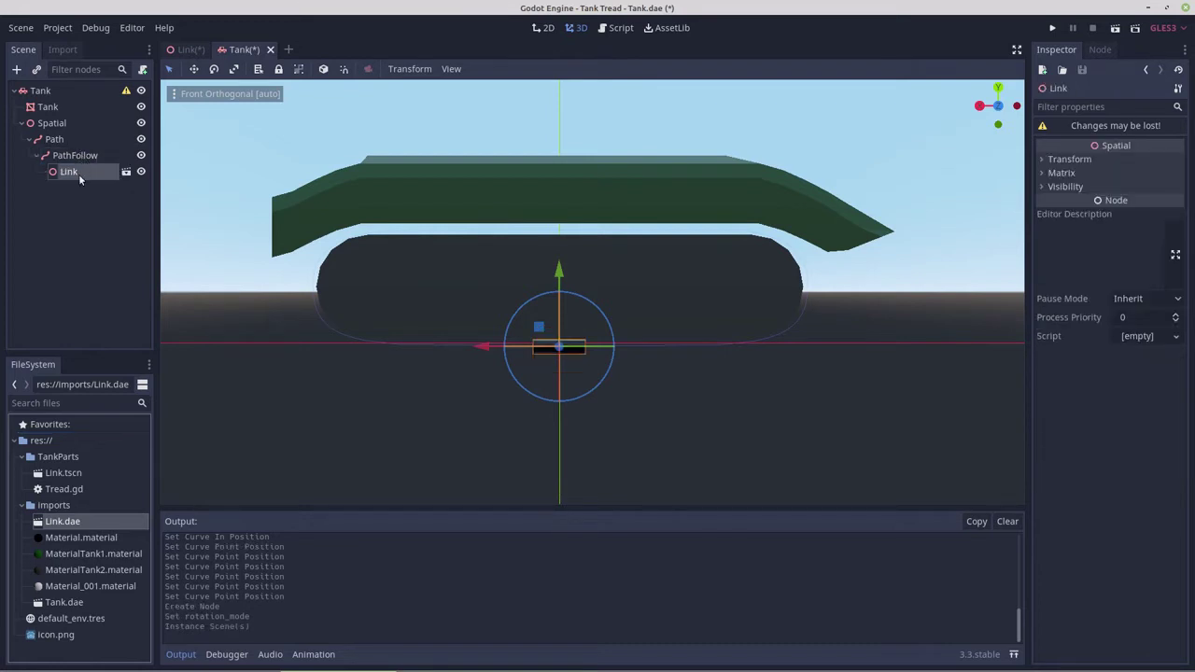
{"action": "scroll", "coordinate": [567, 378], "scroll_direction": "up", "scroll_amount": 4}
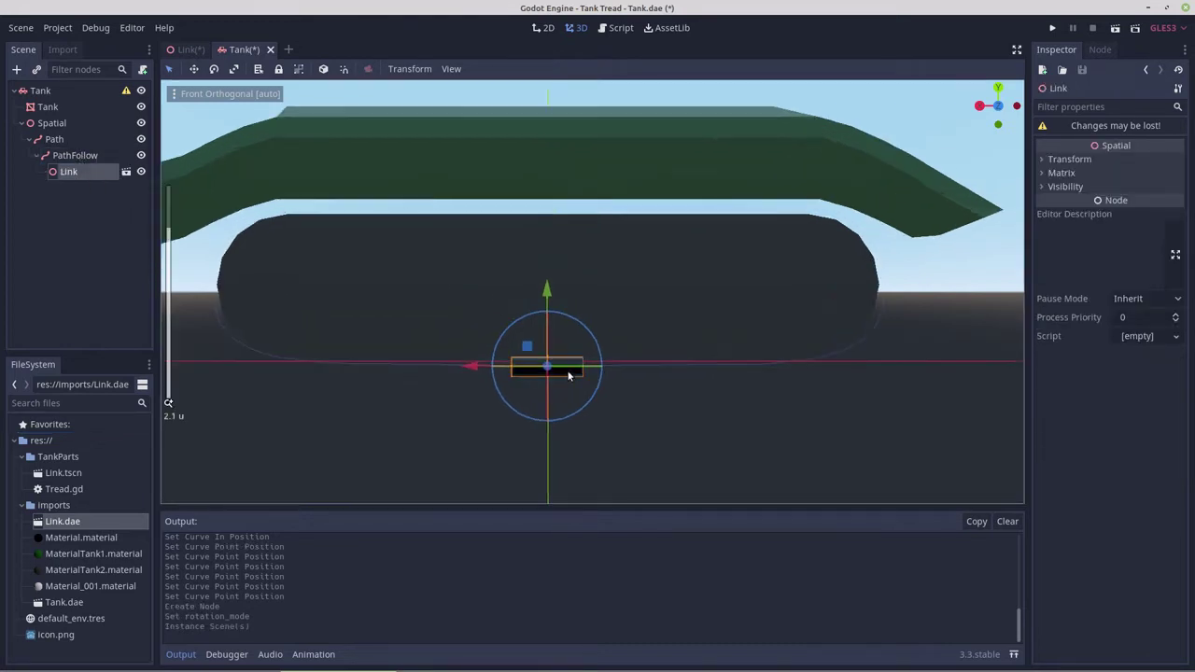
{"action": "scroll", "coordinate": [568, 378], "scroll_direction": "down", "scroll_amount": 5}
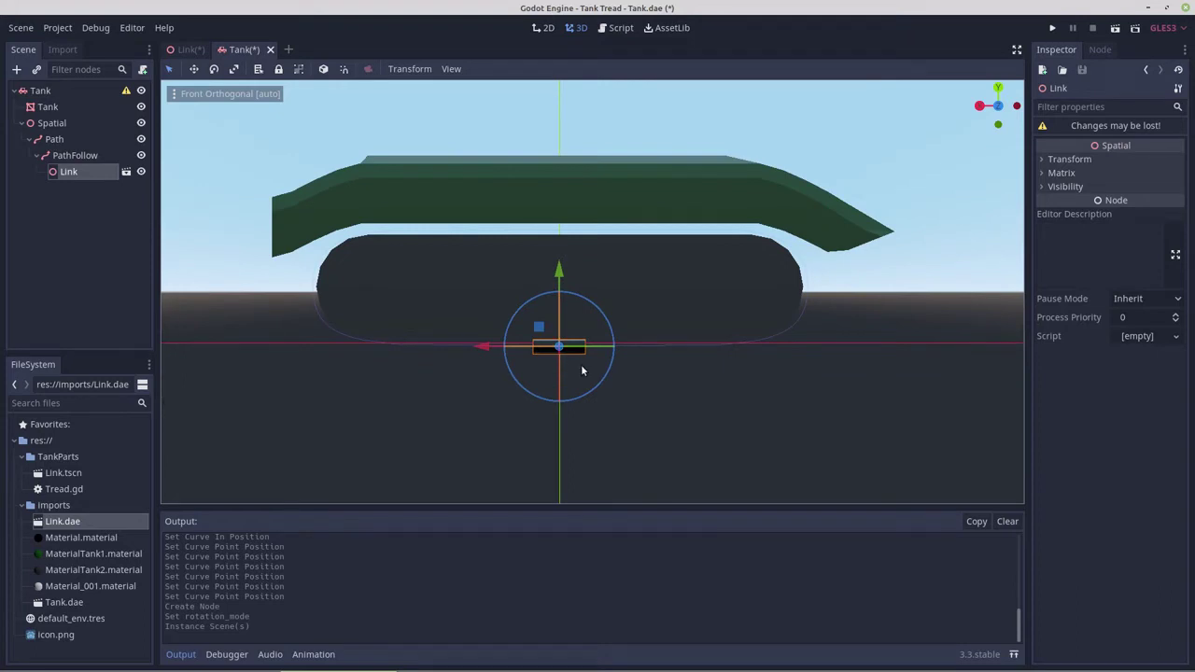
Examine the Link's position relative to the tank's tracks from above and from underneath
{"action": "middle_click_drag", "start_coordinate": [560, 381], "coordinate": [564, 93]}
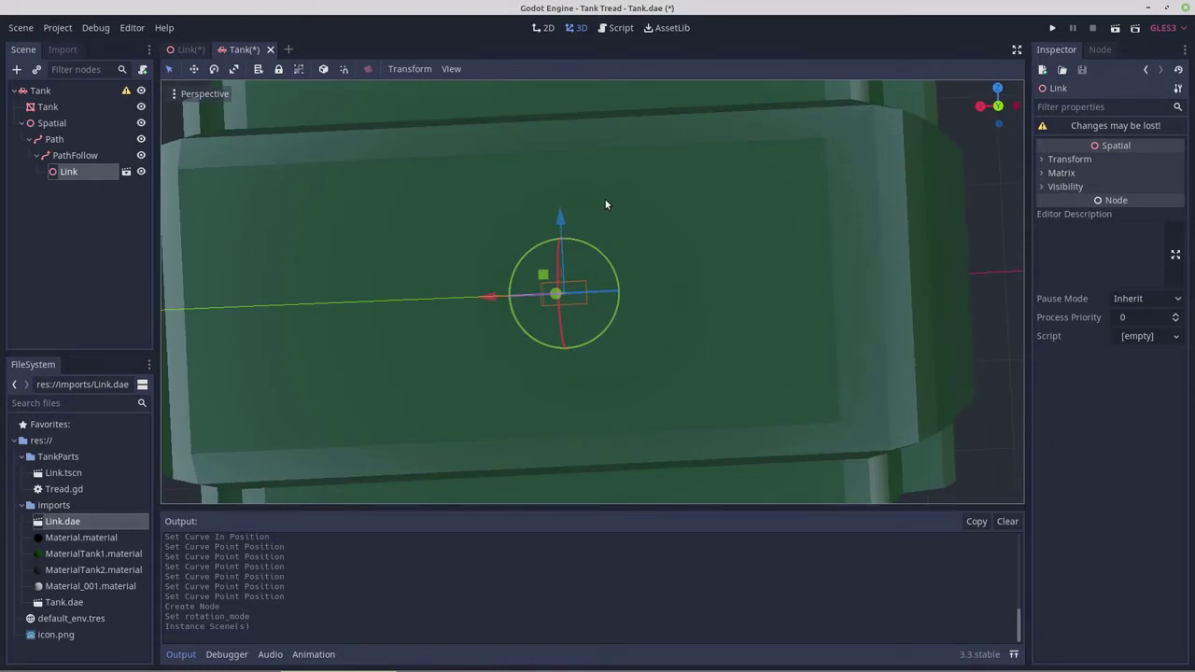
{"action": "key", "text": "KP_7"}
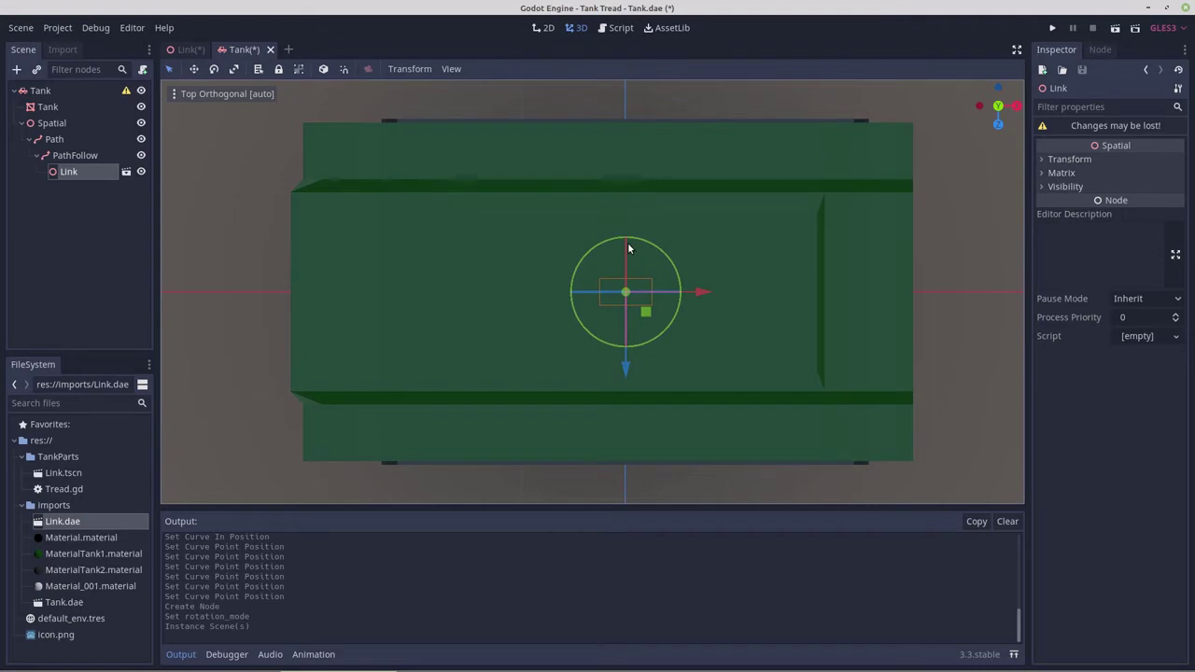
{"action": "key", "text": "KP_2"}
{"action": "key", "text": "KP_2"}
{"action": "key", "text": "KP_2"}
{"action": "key", "text": "KP_2"}
{"action": "key", "text": "KP_2"}
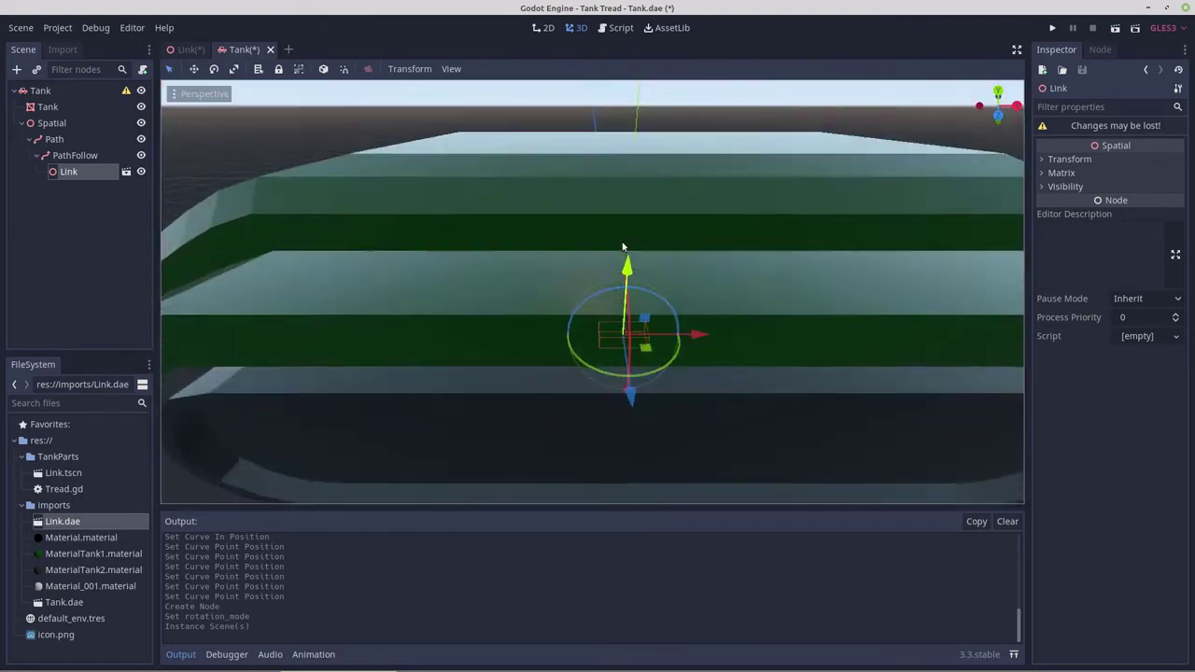
{"action": "key", "text": "KP_2"}
{"action": "key", "text": "KP_2"}
{"action": "key", "text": "KP_2"}
{"action": "key", "text": "KP_2"}
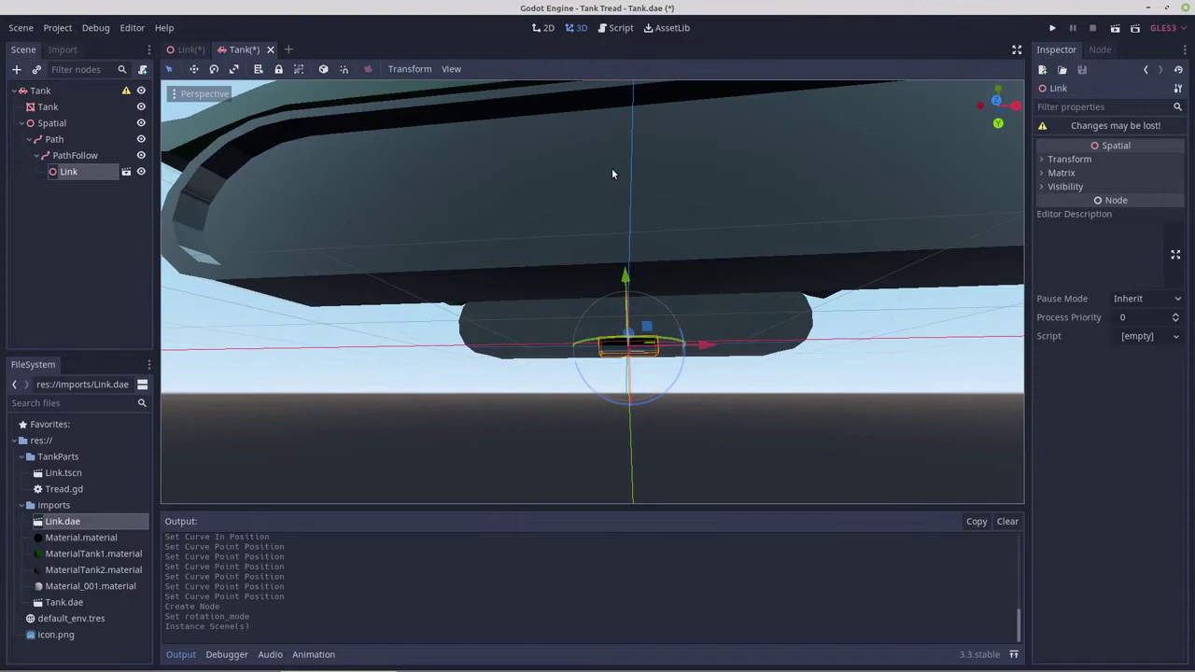
Rotate the Link about 90 degrees around the vertical axis so its long side runs across the tank, and check it from the right and front
{"action": "middle_click_drag", "start_coordinate": [619, 181], "coordinate": [624, 332]}
{"action": "scroll", "coordinate": [658, 235], "scroll_direction": "down", "scroll_amount": 2}
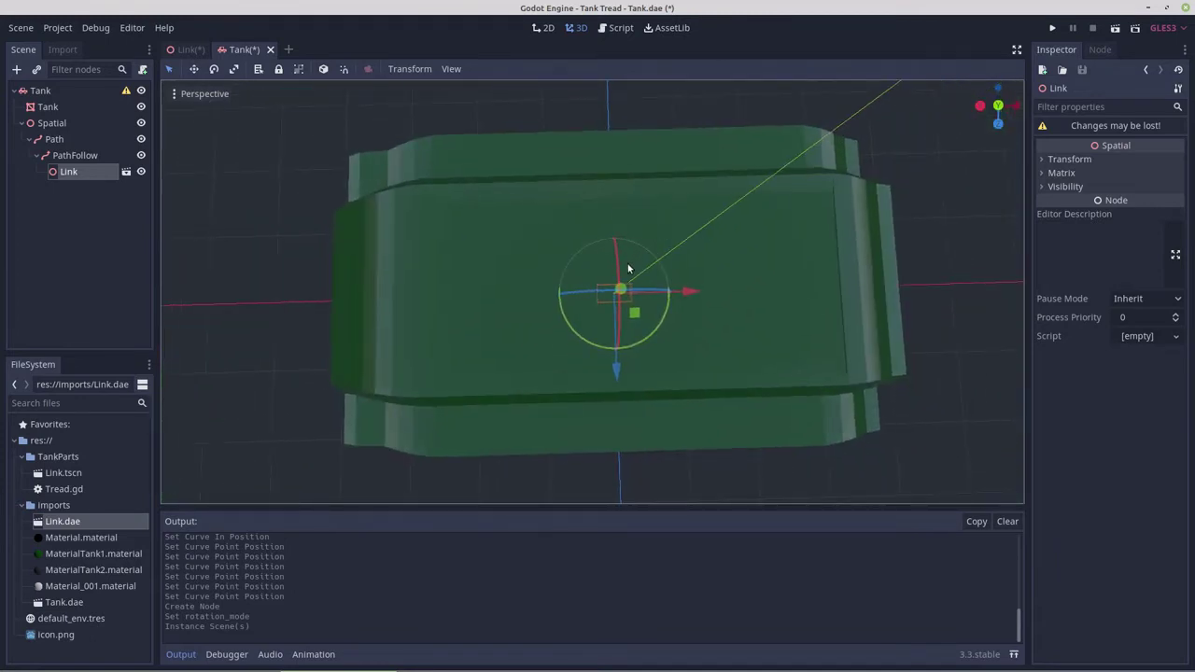
{"action": "middle_click_drag", "start_coordinate": [629, 267], "coordinate": [765, 298]}
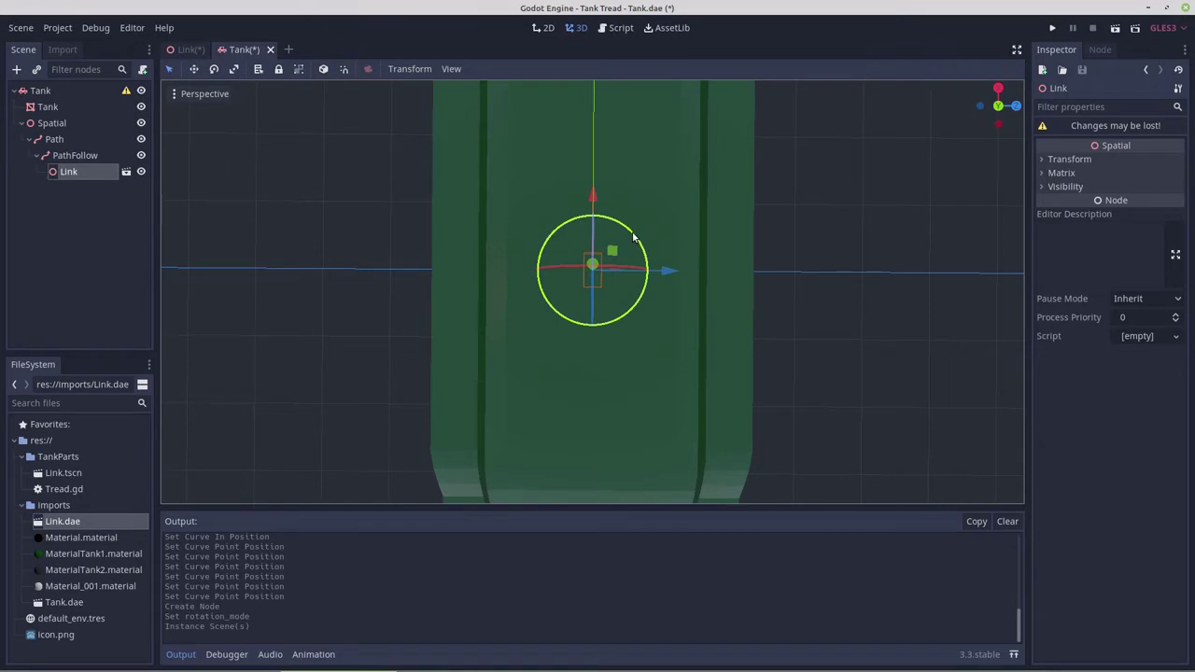
{"action": "mouse_move", "coordinate": [635, 338]}
{"action": "middle_mouse_down"}
{"action": "mouse_move", "coordinate": [631, 190]}
{"action": "mouse_move", "coordinate": [632, 350]}
{"action": "middle_mouse_up"}
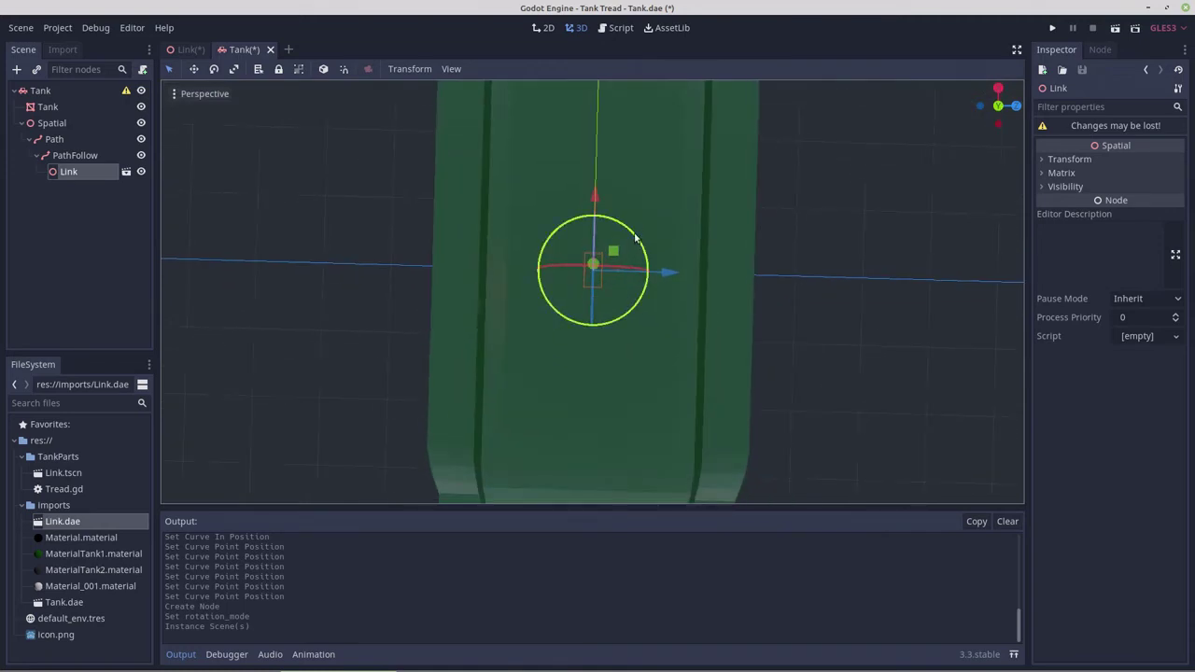
{"action": "left_click_drag", "start_coordinate": [635, 240], "coordinate": [612, 322]}
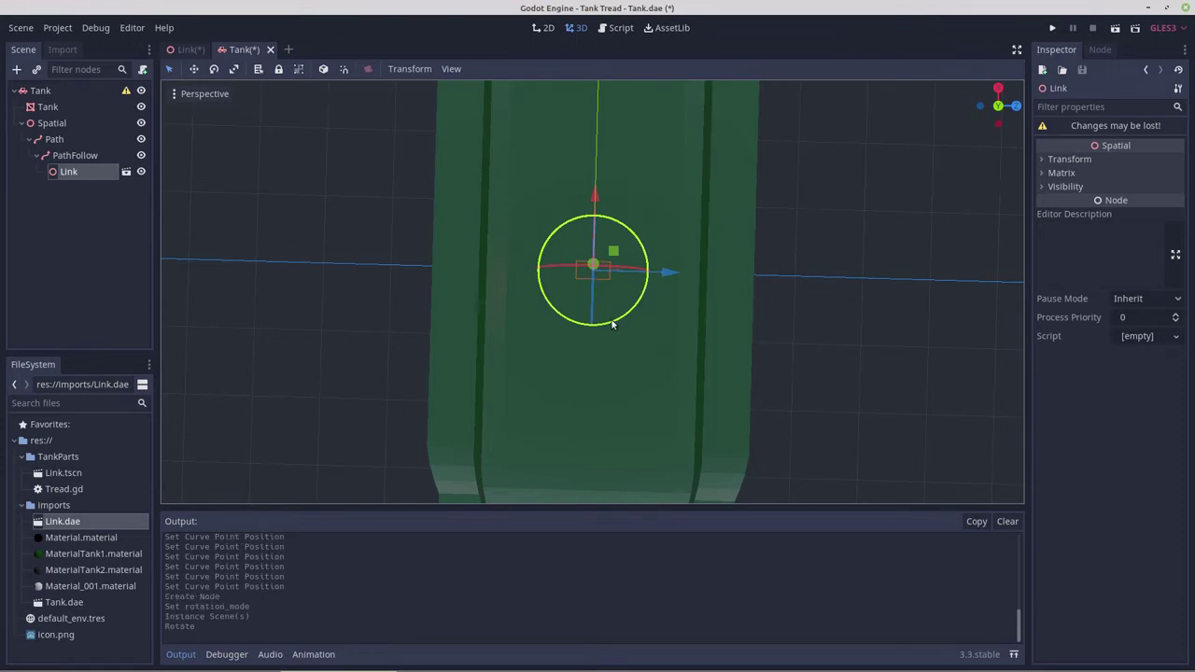
{"action": "key", "text": "KP_3"}
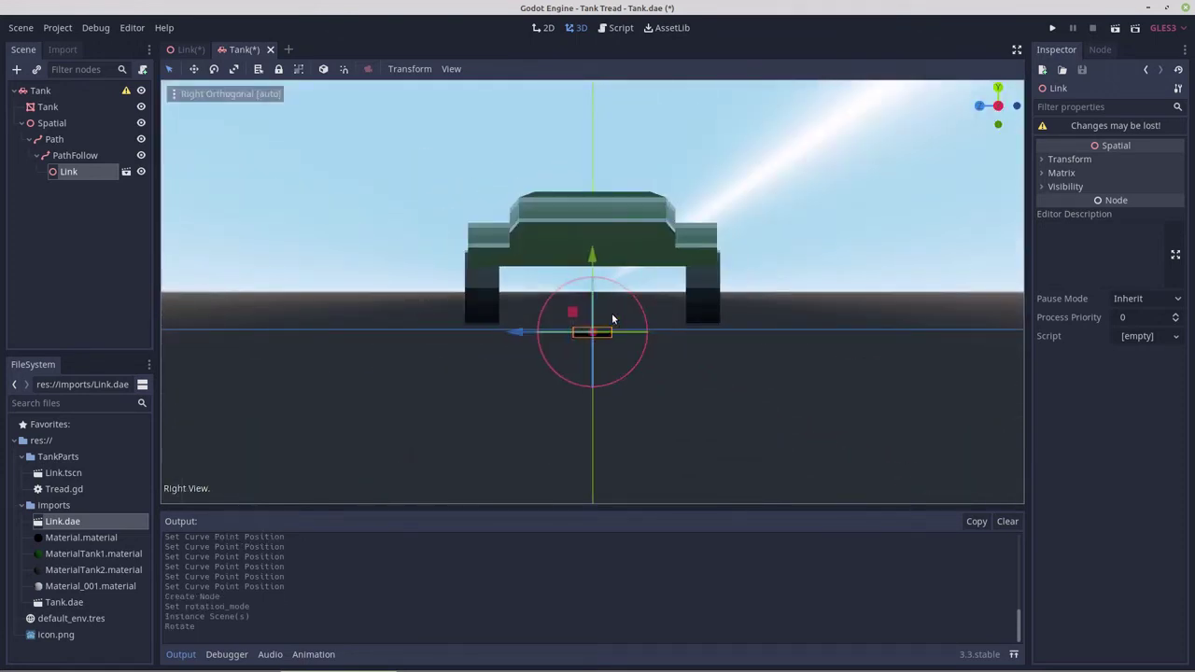
{"action": "key", "text": "KP_1"}
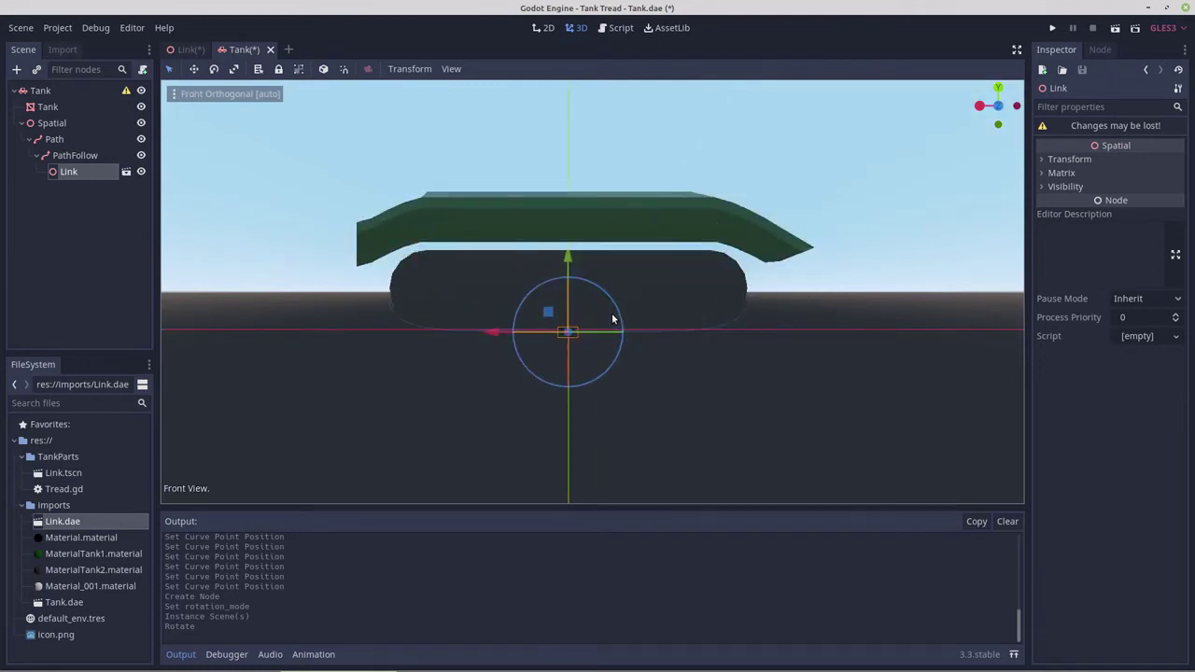
{"action": "scroll", "coordinate": [566, 346], "scroll_direction": "up", "scroll_amount": 5}
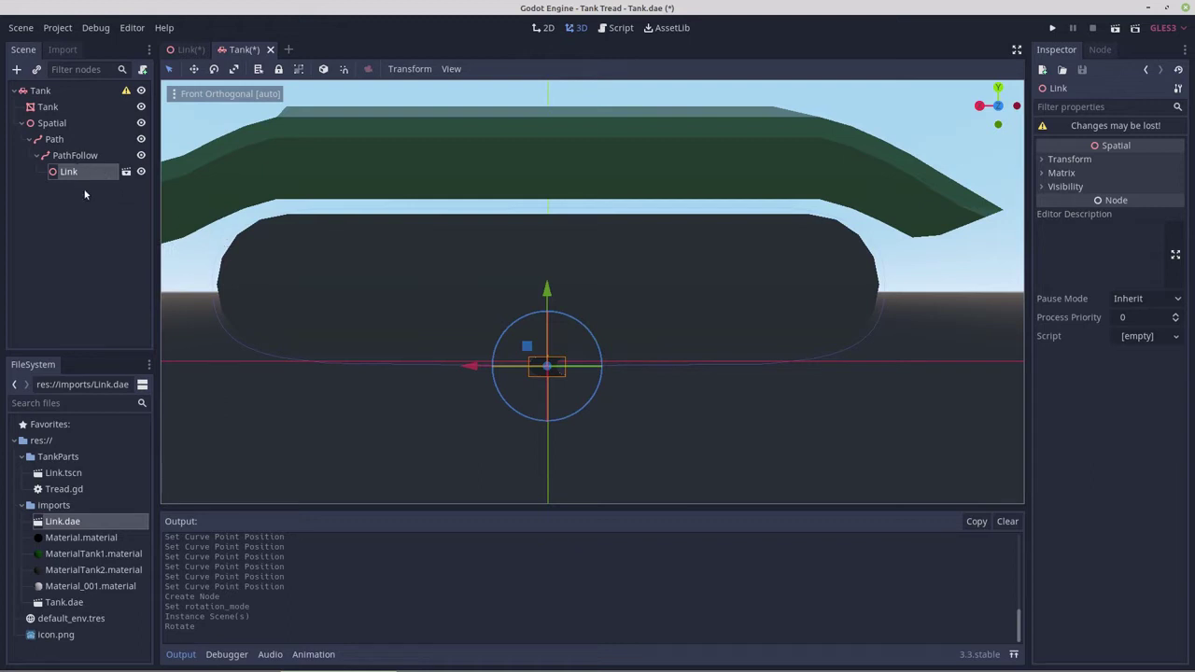
Rename the Spatial node as LeftTread
{"action": "double_click", "coordinate": [52, 125]}
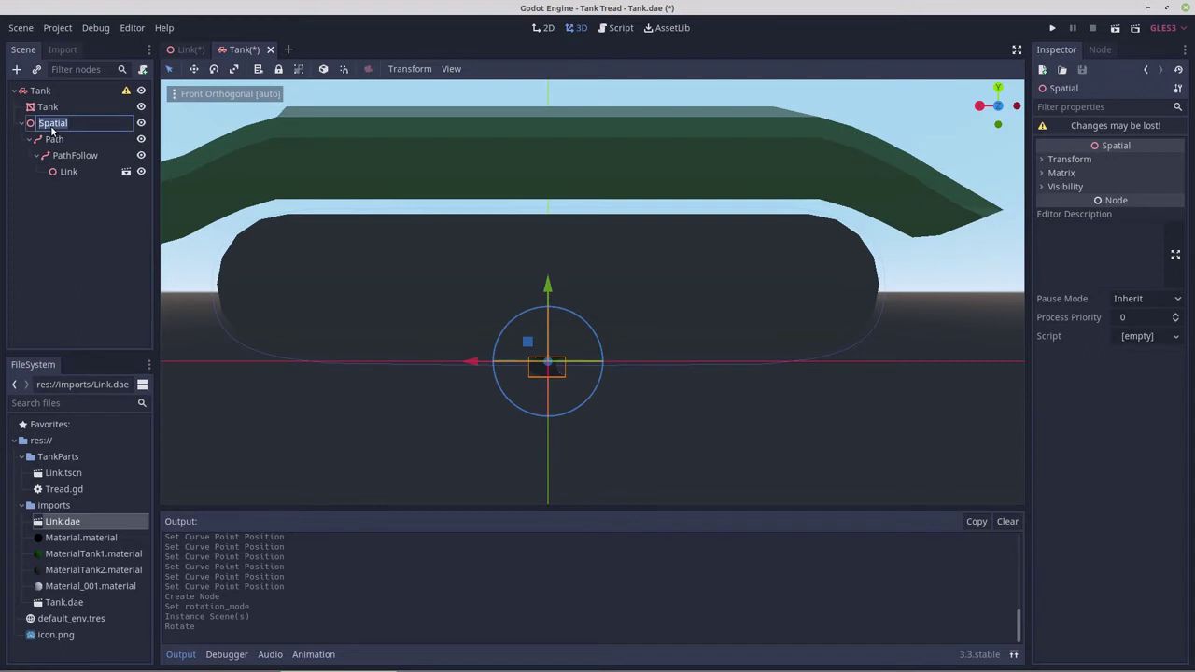
{"action": "type", "text": "LeftTread"}
{"action": "left_click", "coordinate": [71, 191]}
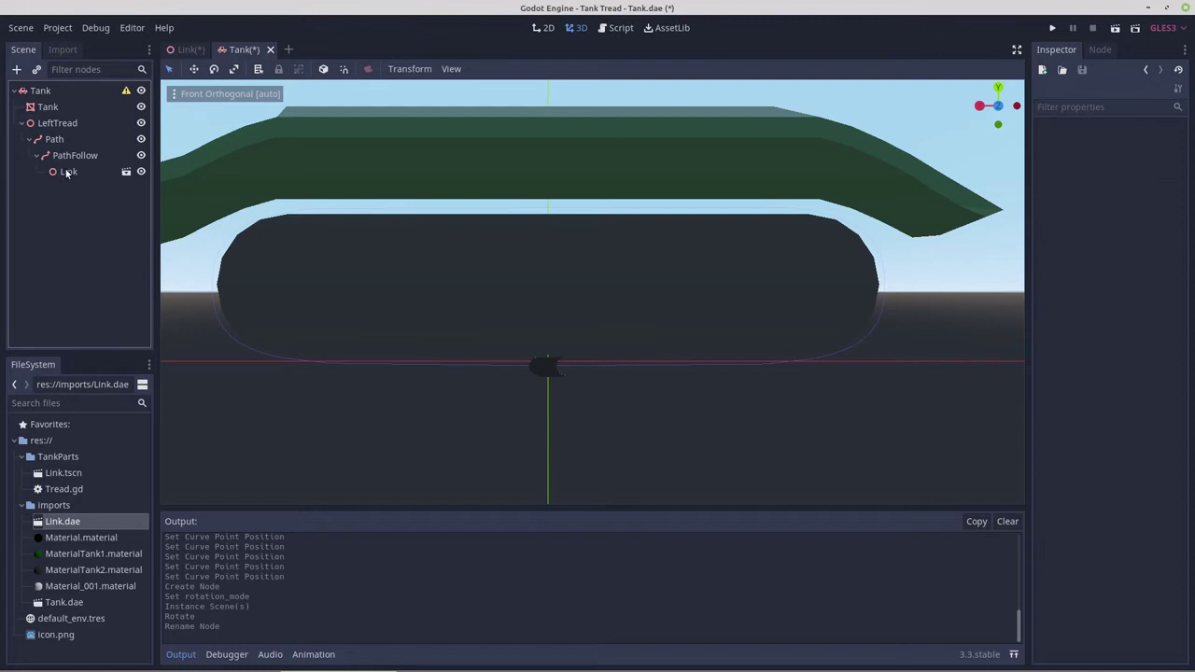
Duplicate the PathFollow node together with its Link child under Path
{"action": "left_click", "coordinate": [66, 157]}
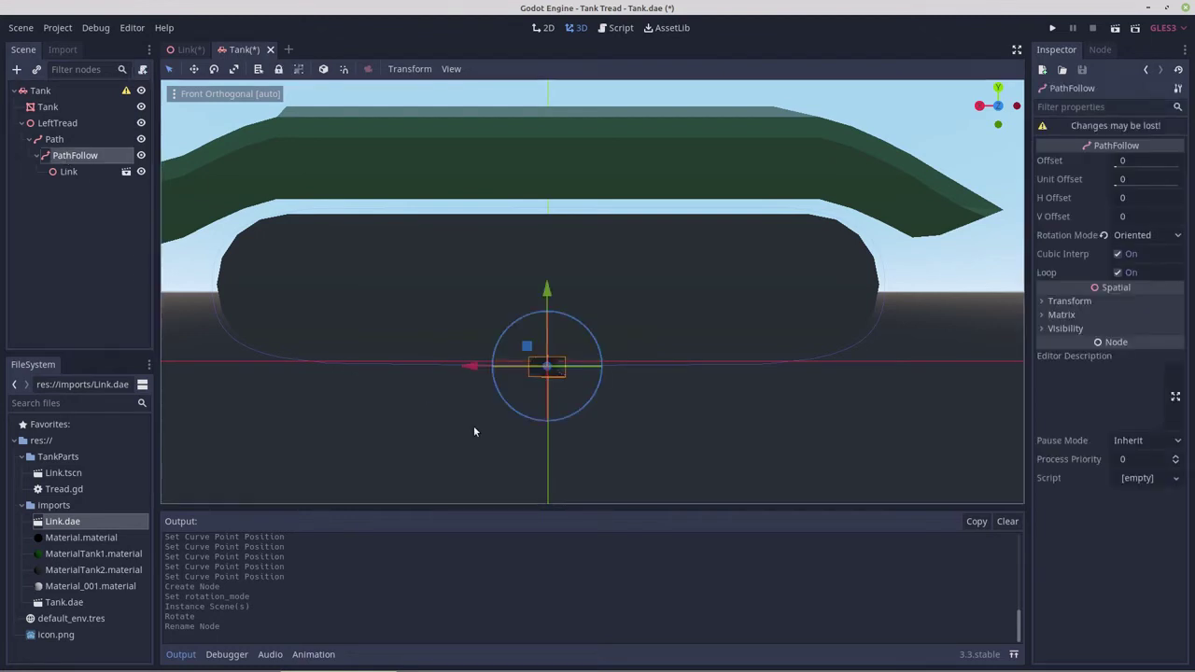
{"action": "scroll", "coordinate": [546, 404], "scroll_direction": "up", "scroll_amount": 5}
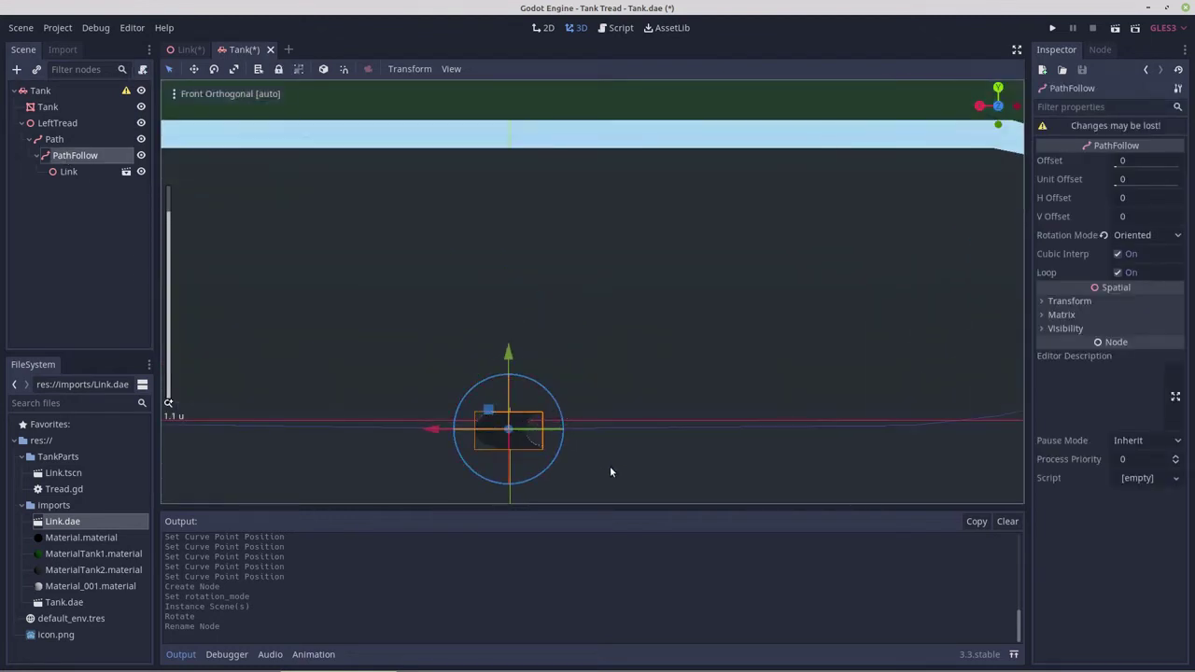
{"action": "middle_click_drag", "start_coordinate": [610, 466], "coordinate": [611, 327], "text": "shift"}
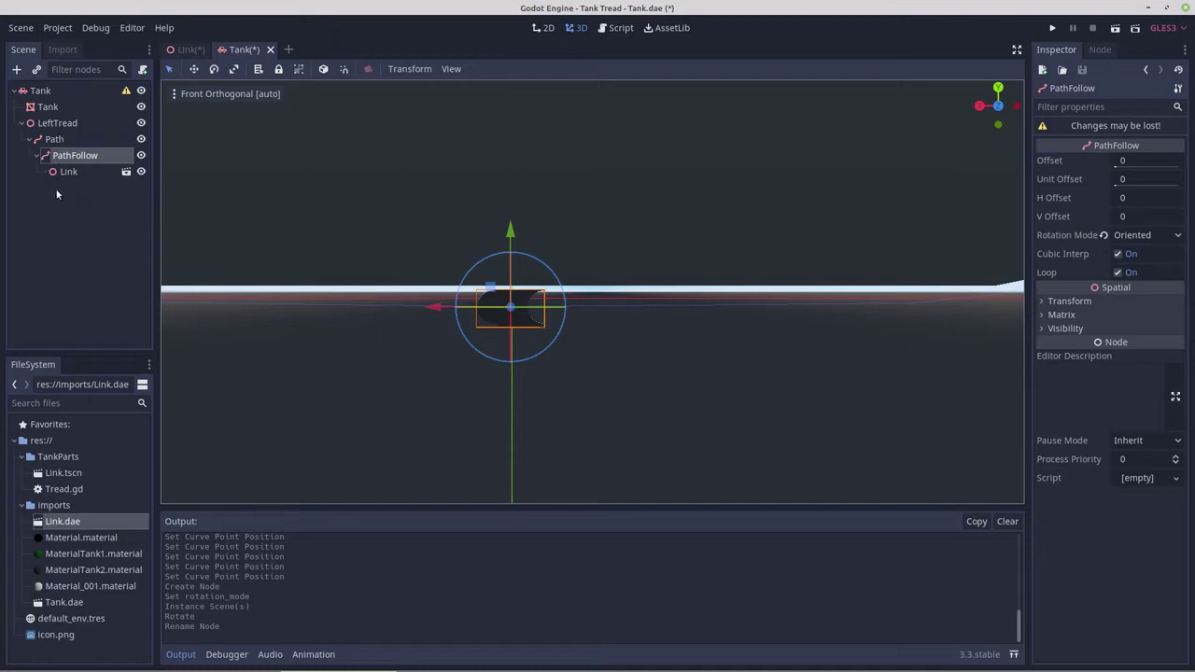
{"action": "key", "text": "ctrl+d"}
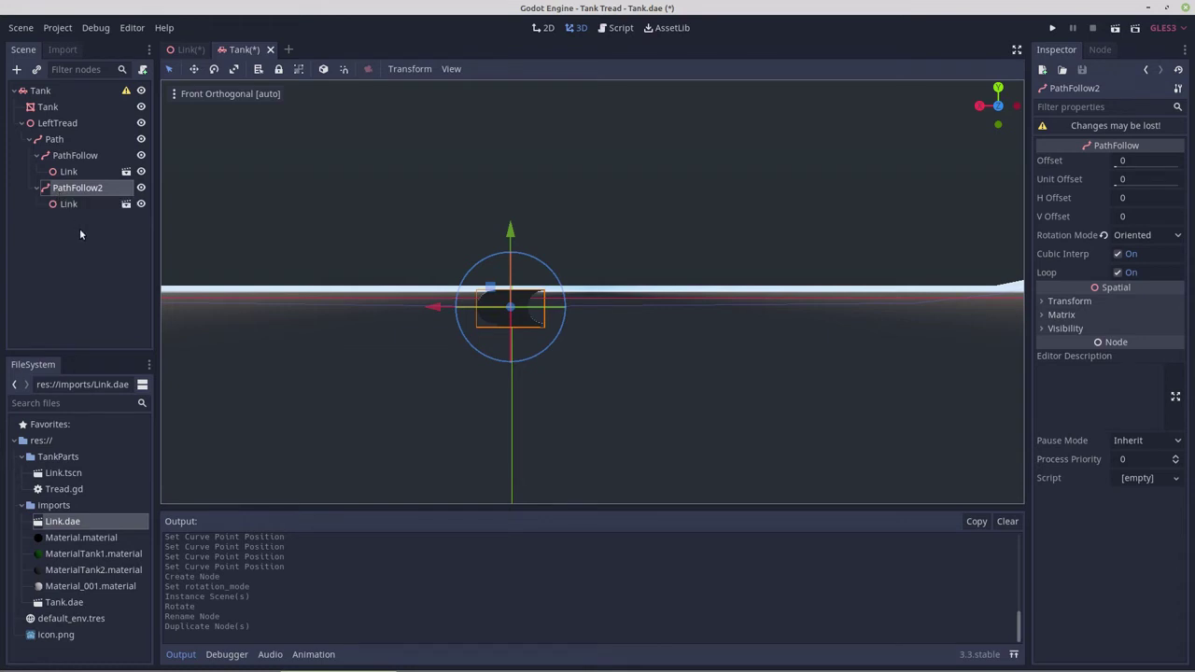
Attach the existing script Tread.gd from the TankParts folder to the LeftTread node
{"action": "left_click", "coordinate": [53, 126]}
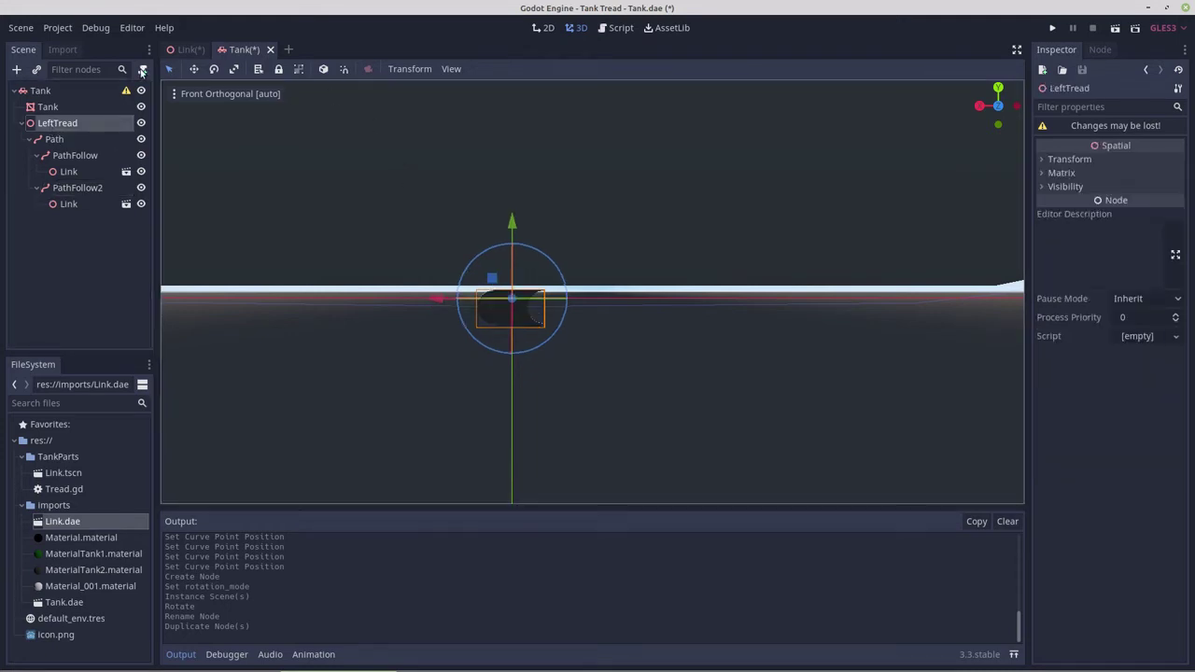
{"action": "left_click", "coordinate": [142, 70]}
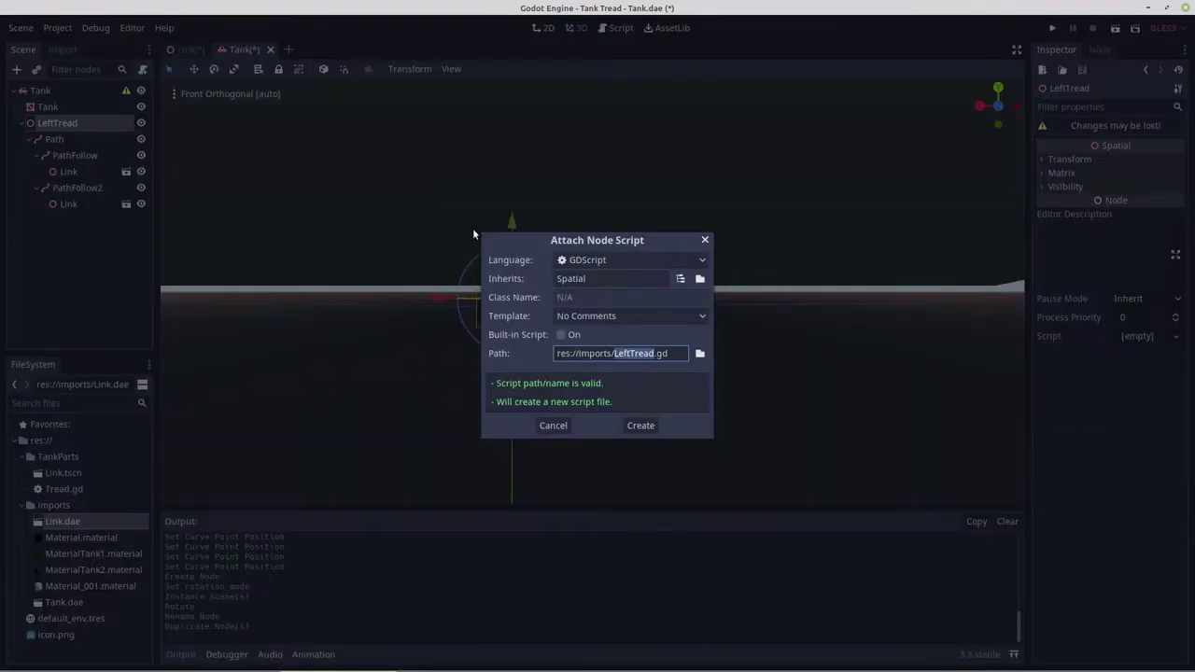
{"action": "left_click", "coordinate": [699, 354]}
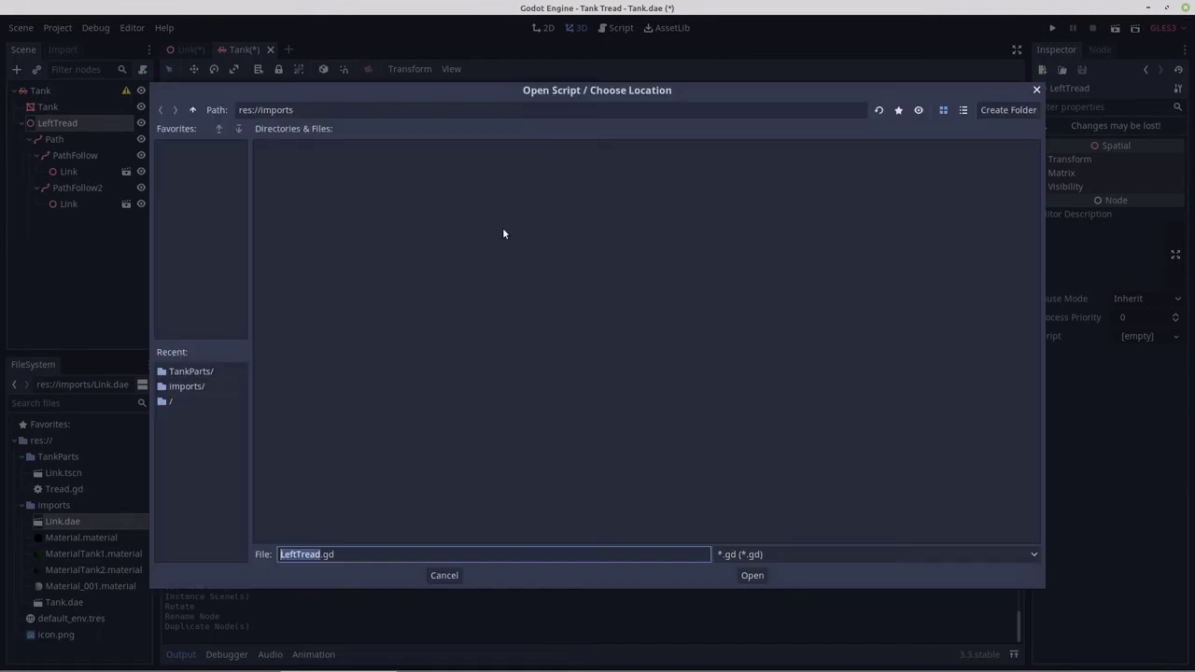
{"action": "left_click", "coordinate": [182, 374]}
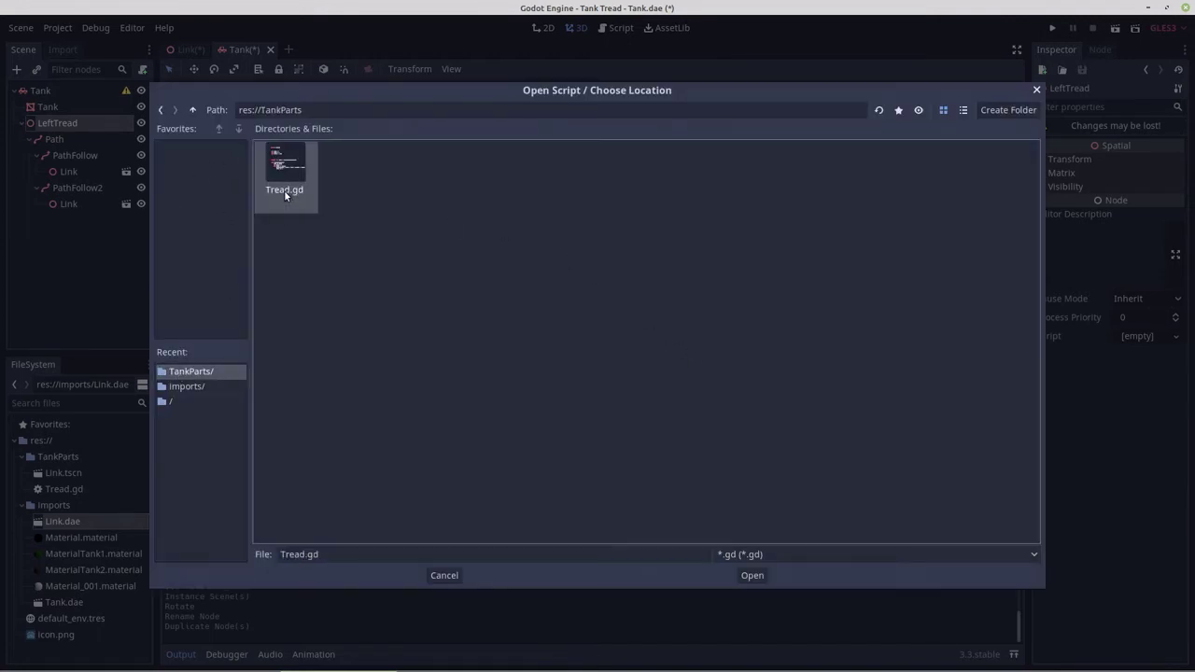
{"action": "double_click", "coordinate": [284, 177]}
{"action": "left_click", "coordinate": [642, 426]}
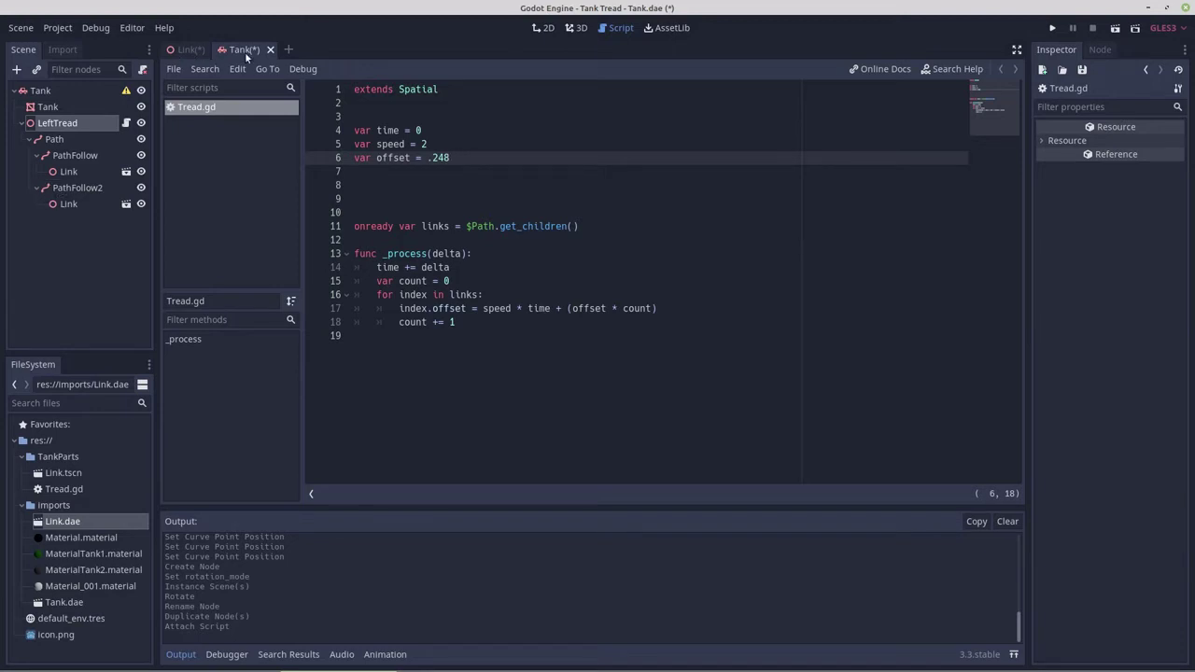
Save the tank scene as Tank.tscn in the TankParts folder
{"action": "left_click", "coordinate": [44, 92]}
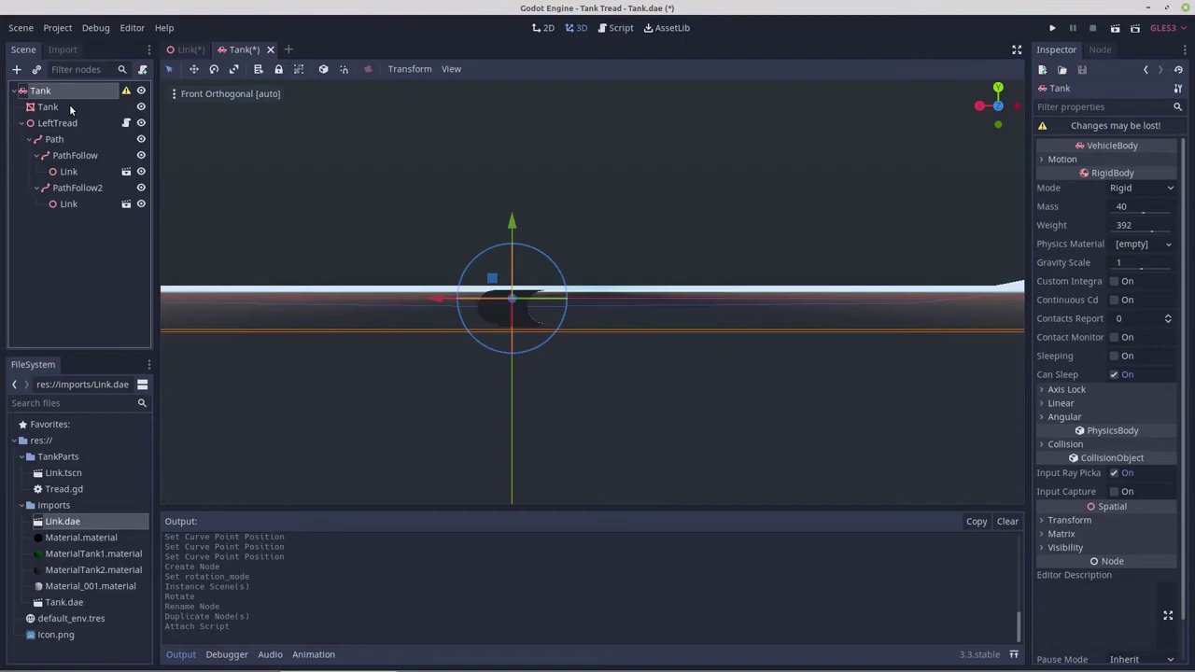
{"action": "key", "text": "ctrl+s"}
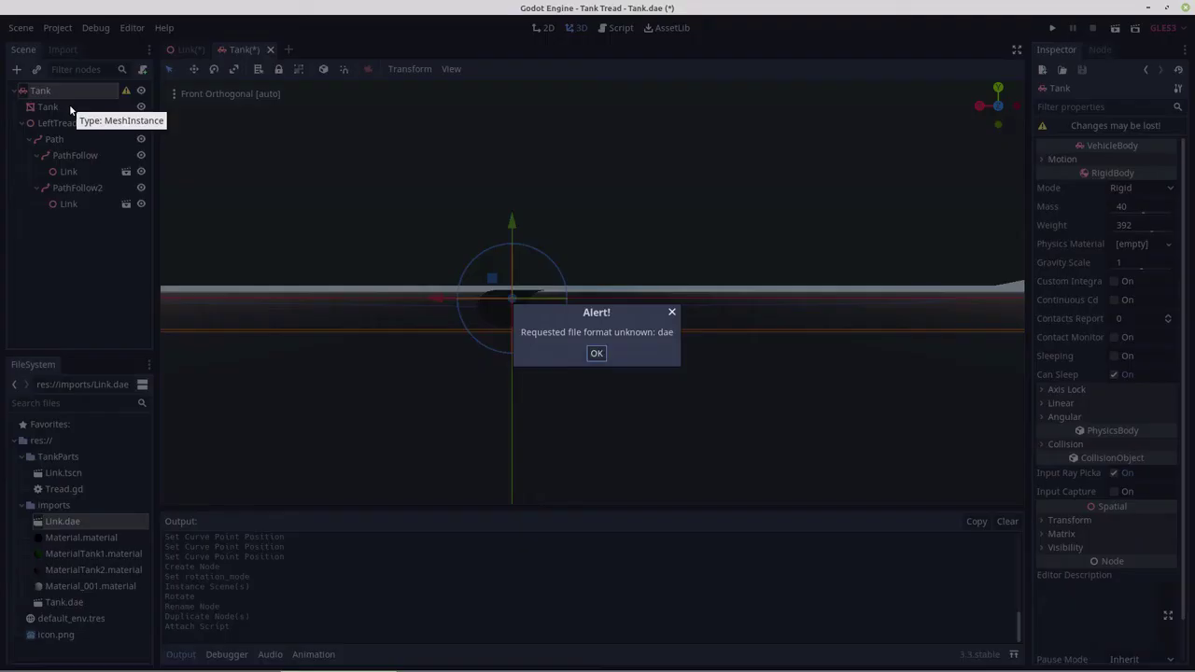
{"action": "left_click", "coordinate": [596, 353]}
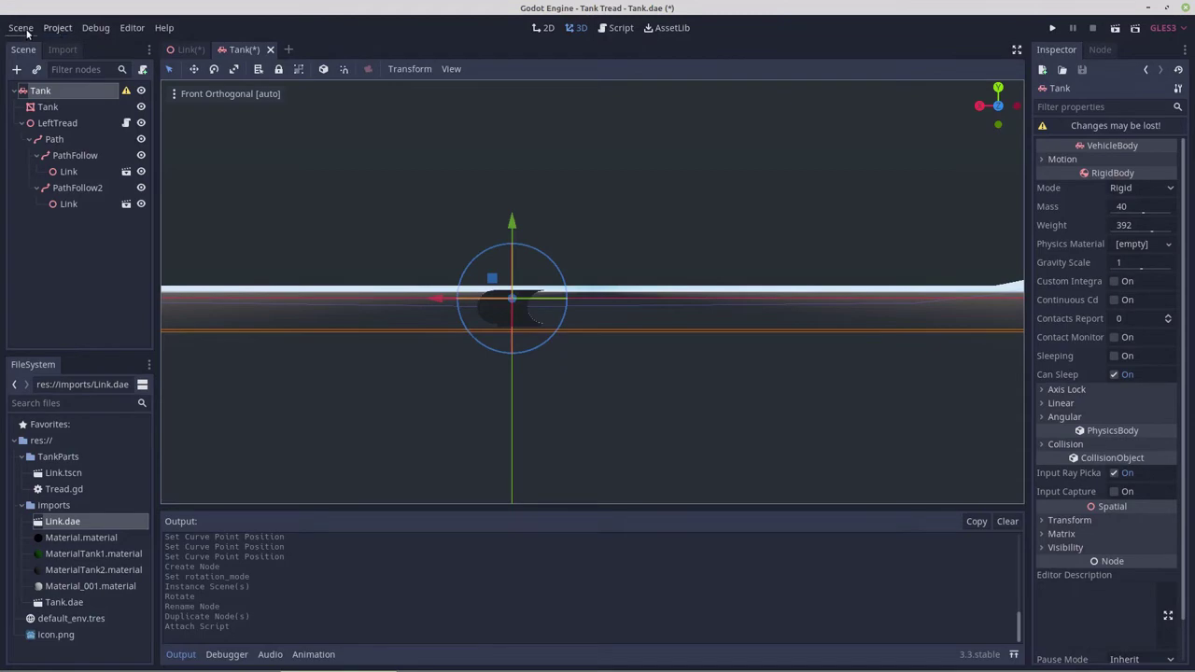
{"action": "left_click", "coordinate": [21, 28]}
{"action": "left_click", "coordinate": [41, 147]}
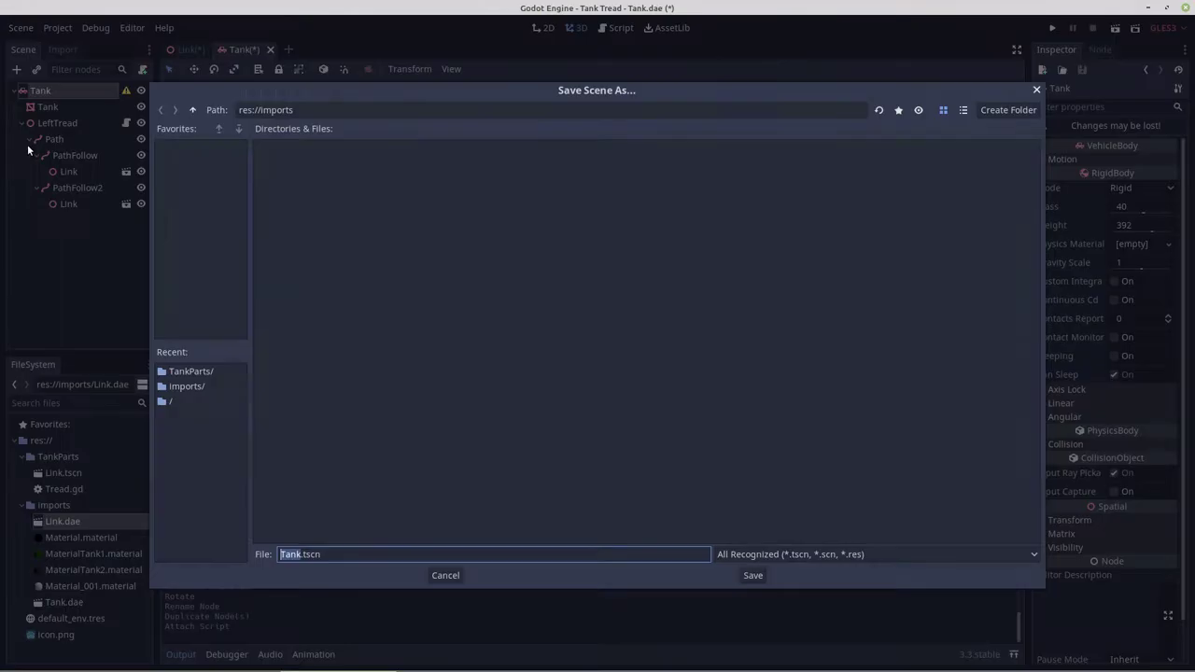
{"action": "left_click", "coordinate": [200, 372]}
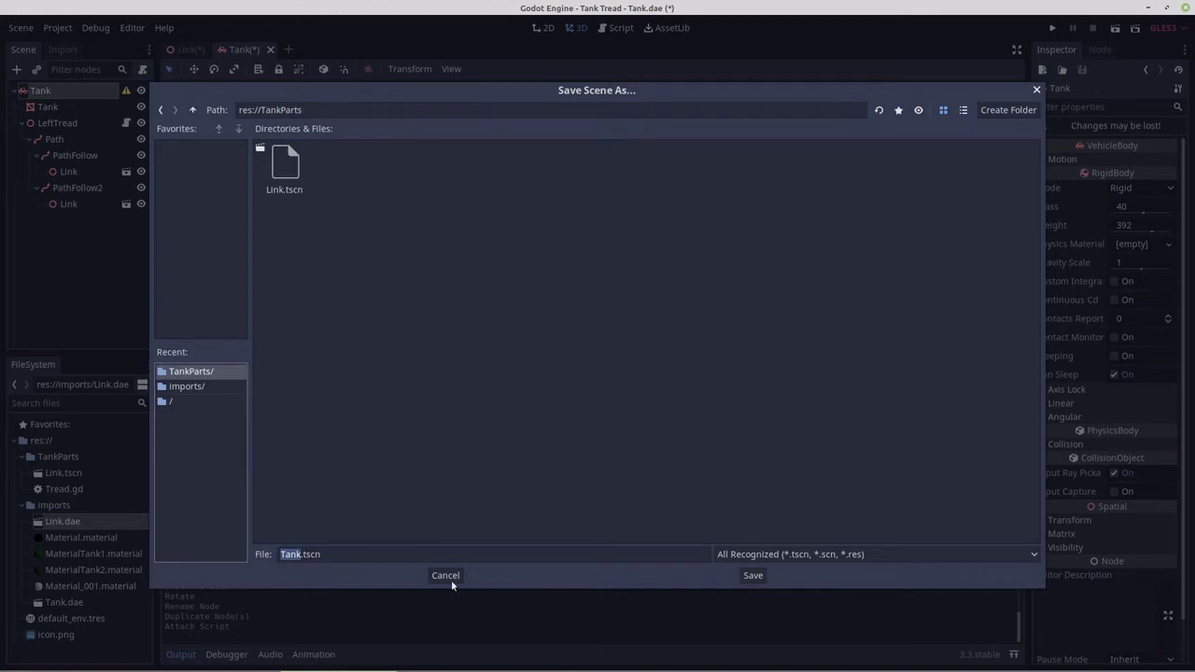
{"action": "left_click", "coordinate": [752, 577]}
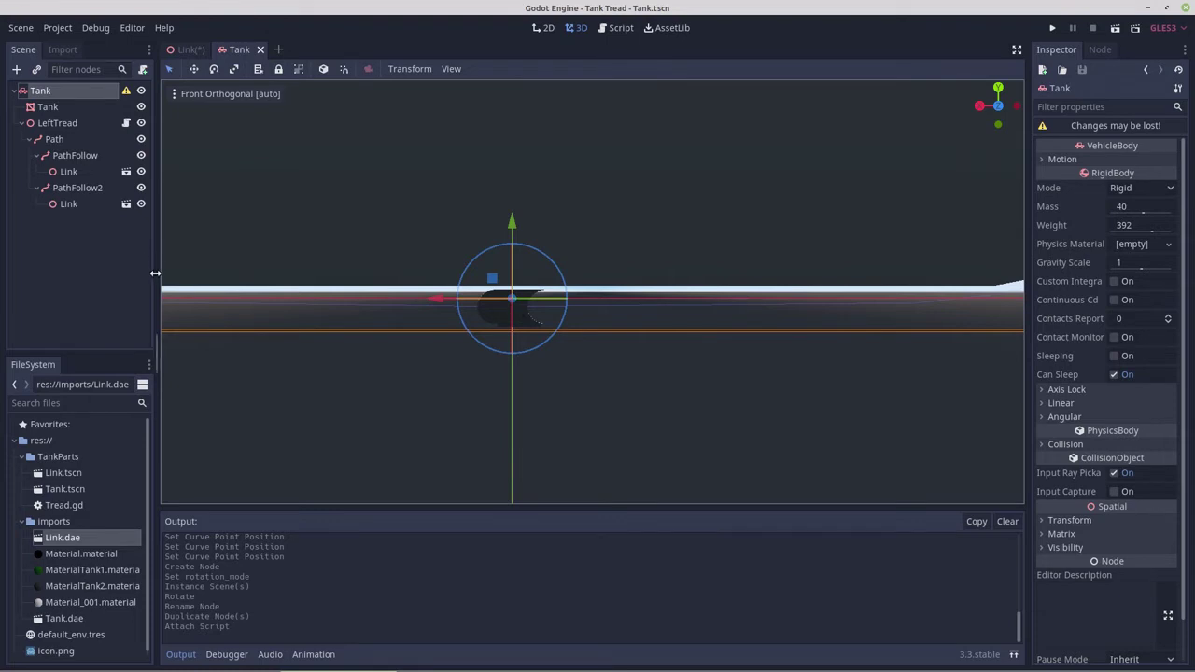
Raise the path's bottom centre curve point slightly toward the underside of the track
{"action": "scroll", "coordinate": [466, 230], "scroll_direction": "up", "scroll_amount": 5}
{"action": "scroll", "coordinate": [466, 230], "scroll_direction": "down", "scroll_amount": 3}
{"action": "scroll", "coordinate": [466, 230], "scroll_direction": "up", "scroll_amount": 2}
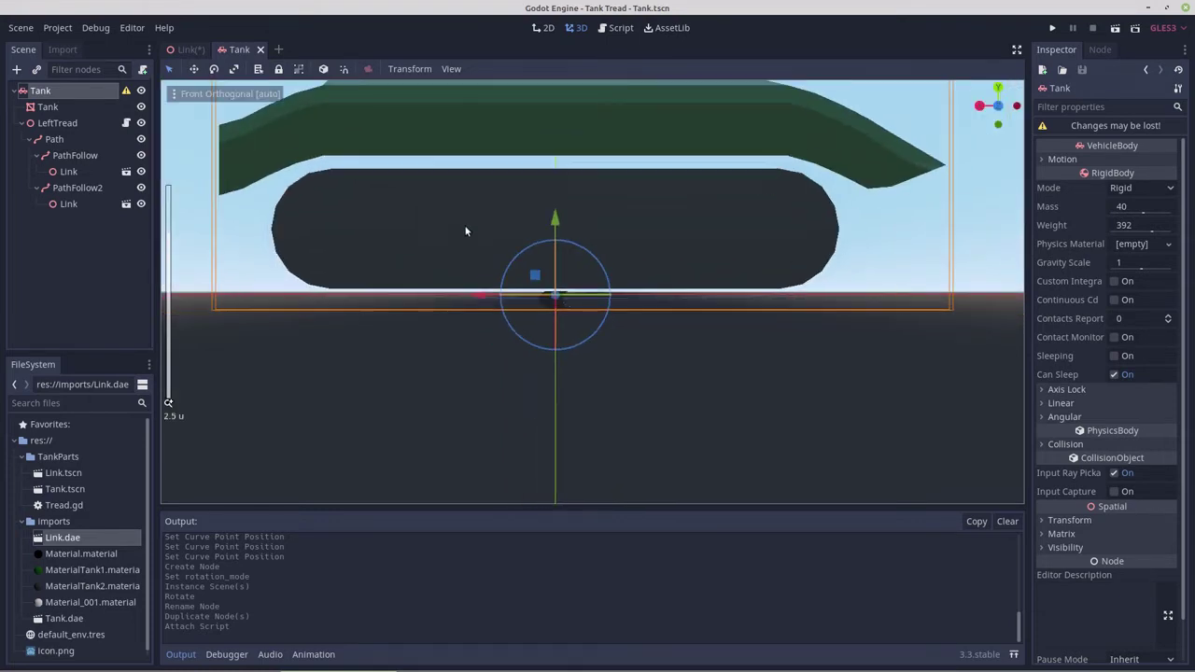
{"action": "scroll", "coordinate": [466, 231], "scroll_direction": "up", "scroll_amount": 4}
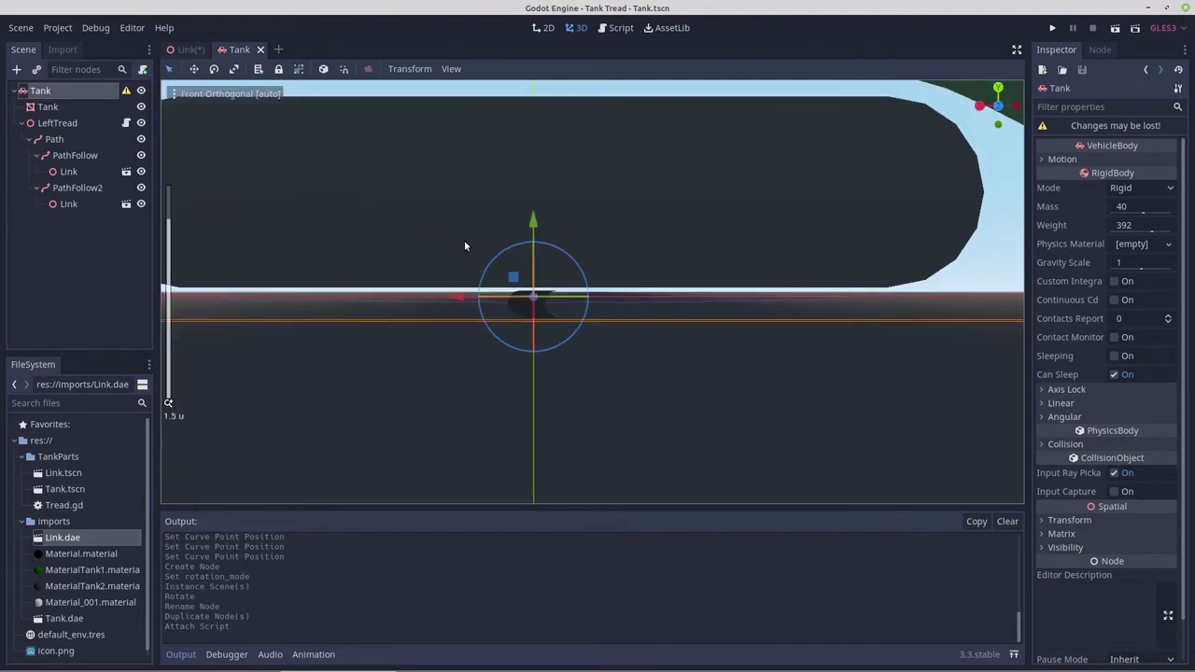
{"action": "left_click", "coordinate": [63, 140]}
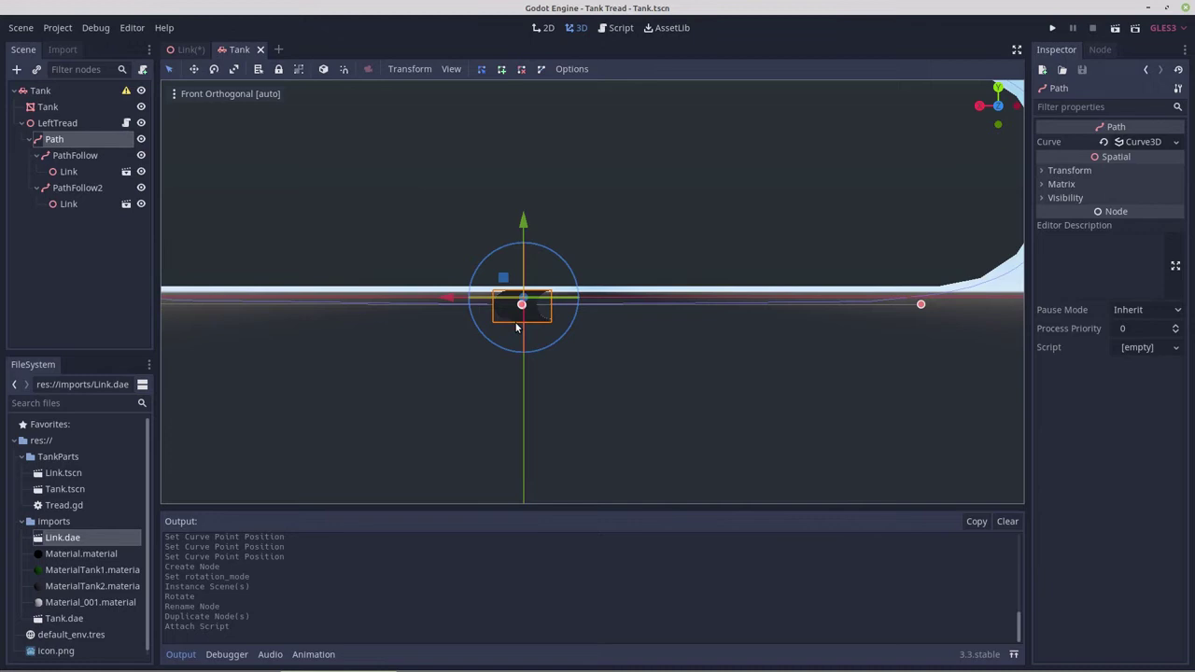
{"action": "scroll", "coordinate": [511, 322], "scroll_direction": "up", "scroll_amount": 1}
{"action": "left_click_drag", "start_coordinate": [498, 311], "coordinate": [498, 303]}
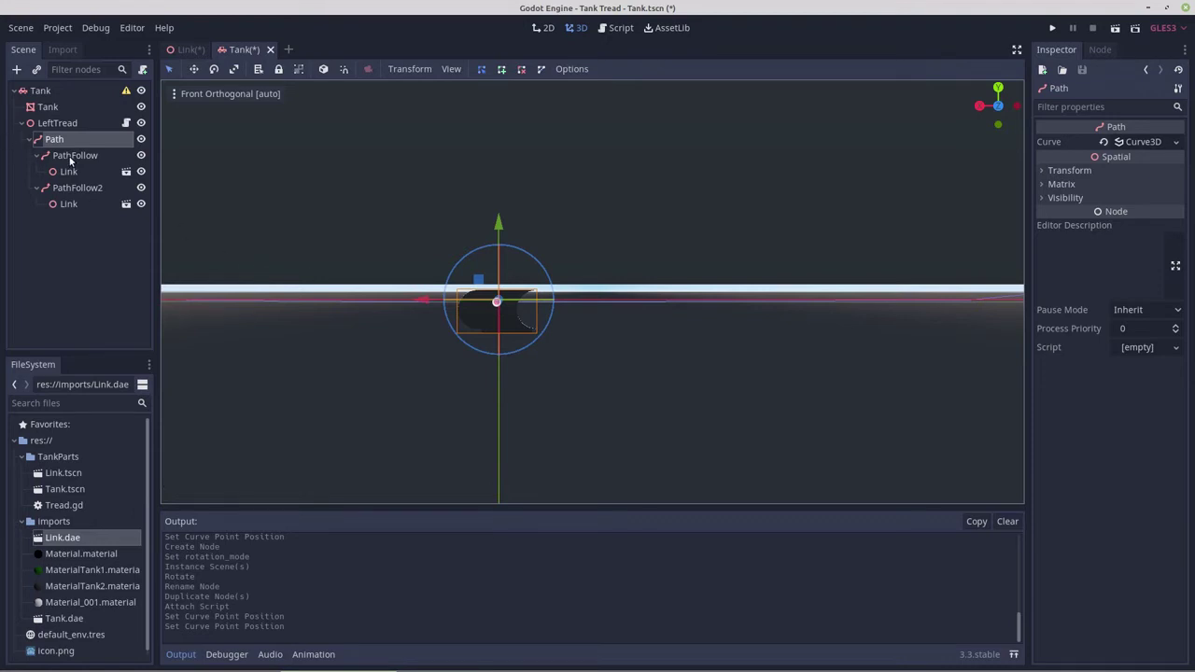
Try to reorder the two PathFollow nodes under Path, and undo both reparentings
{"action": "left_click_drag", "start_coordinate": [74, 157], "coordinate": [59, 142]}
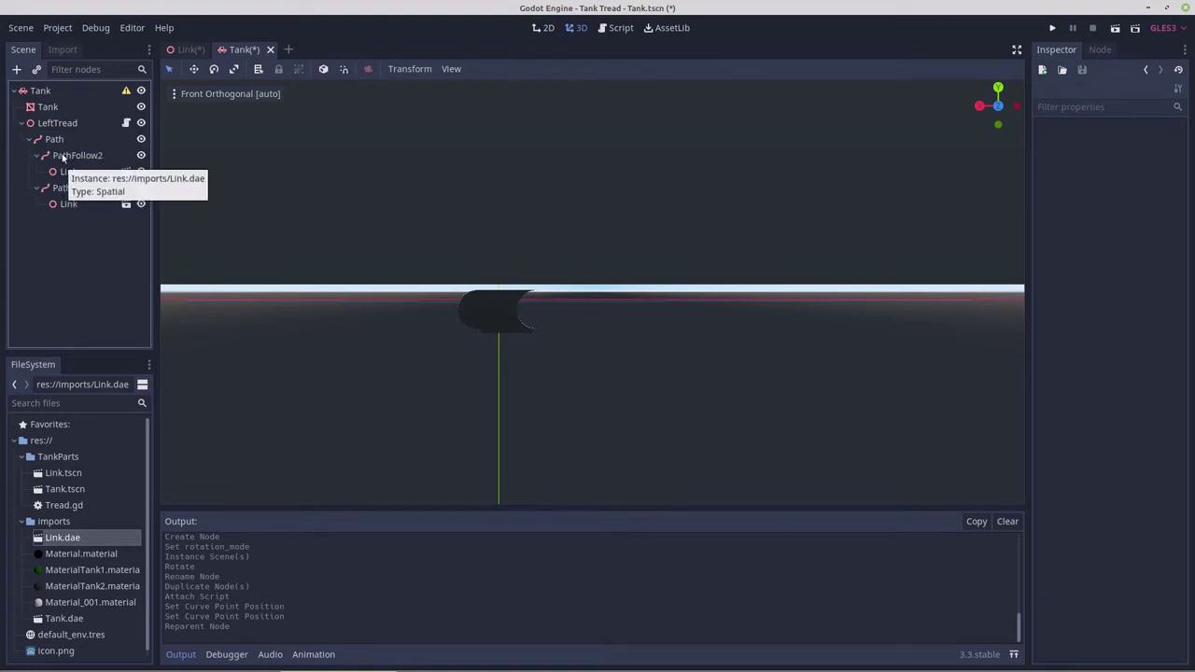
{"action": "left_click_drag", "start_coordinate": [63, 159], "coordinate": [63, 215]}
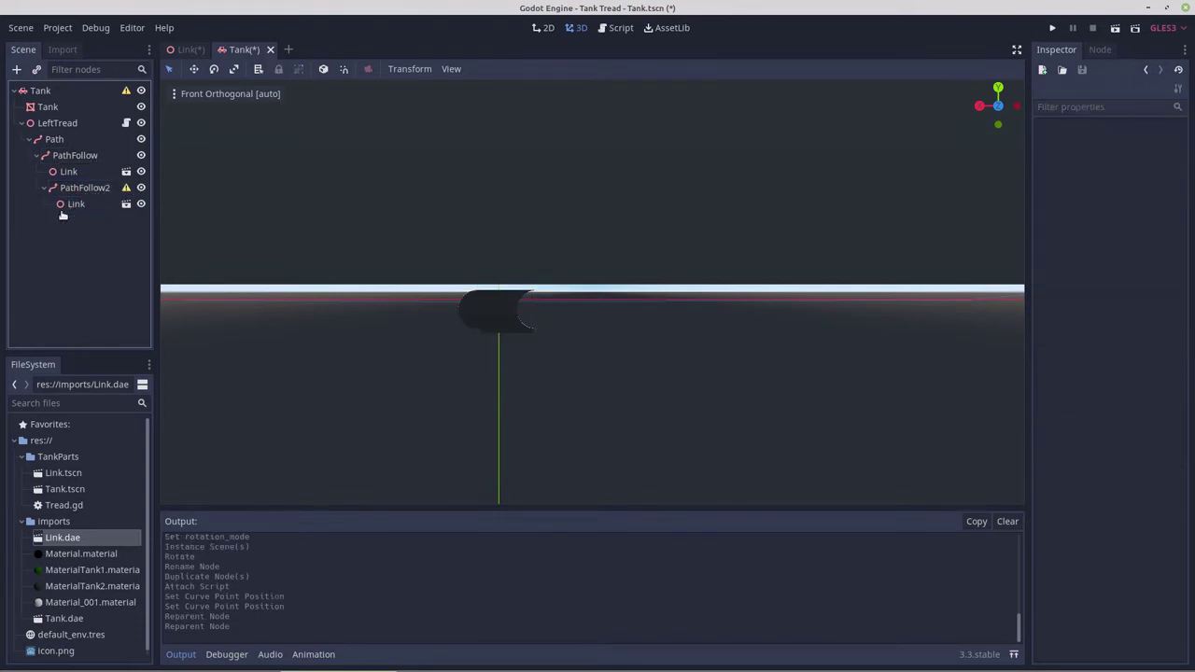
{"action": "key", "text": "ctrl+z"}
{"action": "key", "text": "ctrl+z"}
Undo the two curve point moves and the script attachment on LeftTread
{"action": "key", "text": "ctrl+z"}
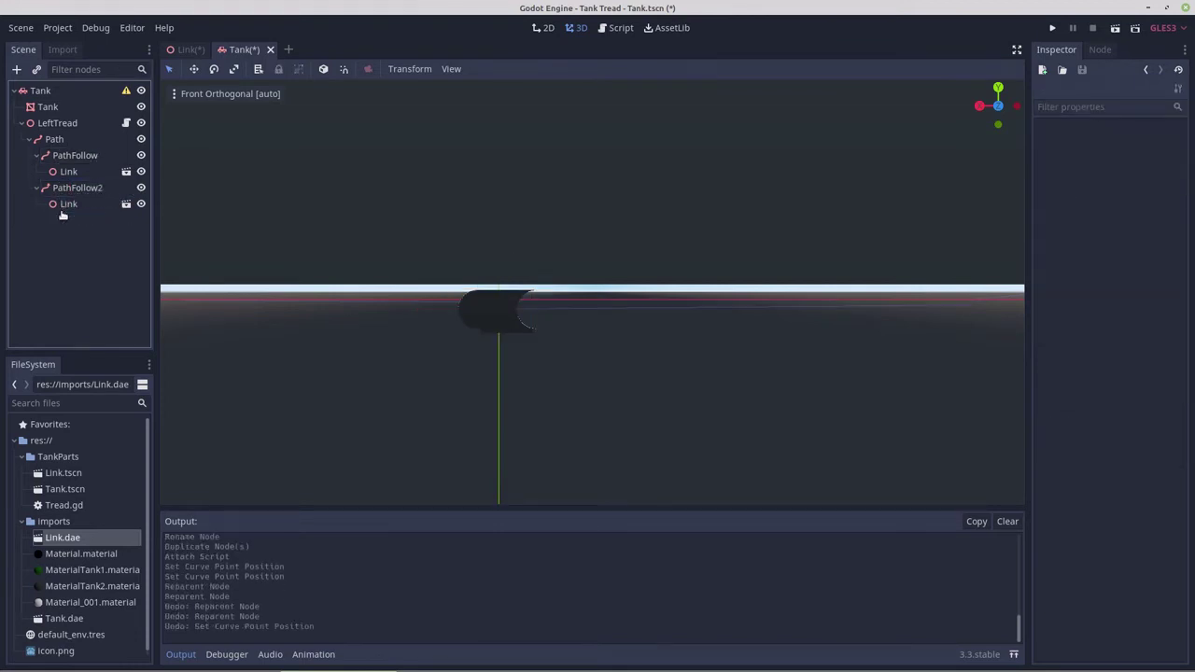
{"action": "key", "text": "ctrl+z"}
{"action": "key", "text": "ctrl+z"}
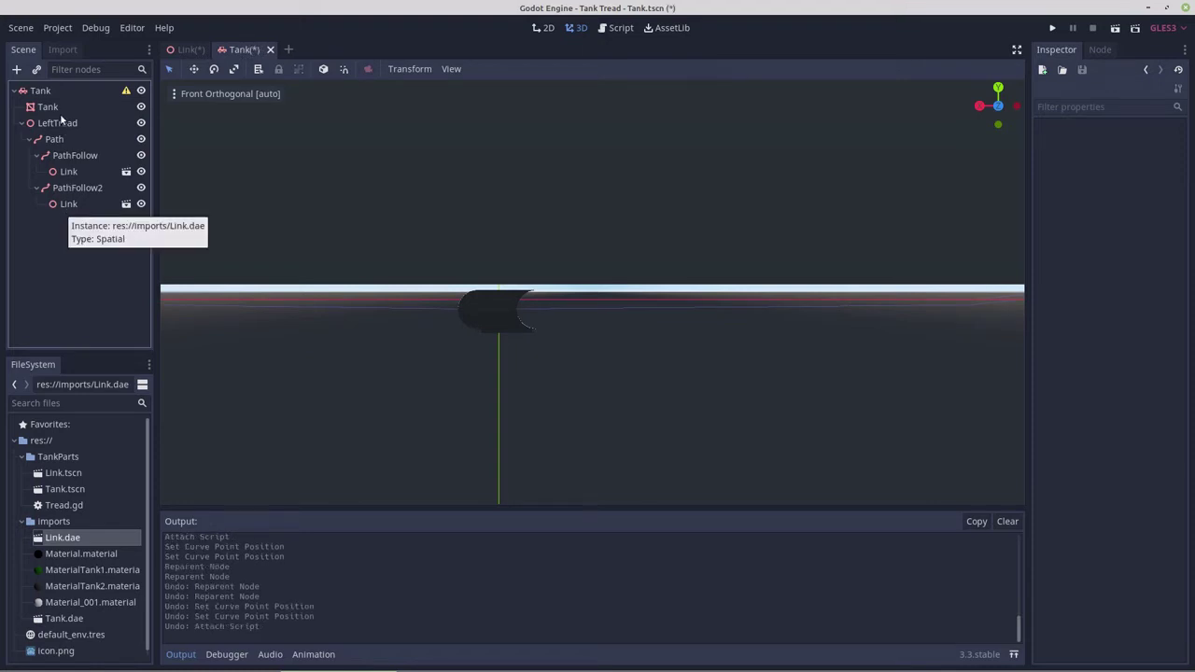
Save the Link scene and return to the Tank scene
{"action": "left_click", "coordinate": [190, 51]}
{"action": "key", "text": "ctrl+s"}
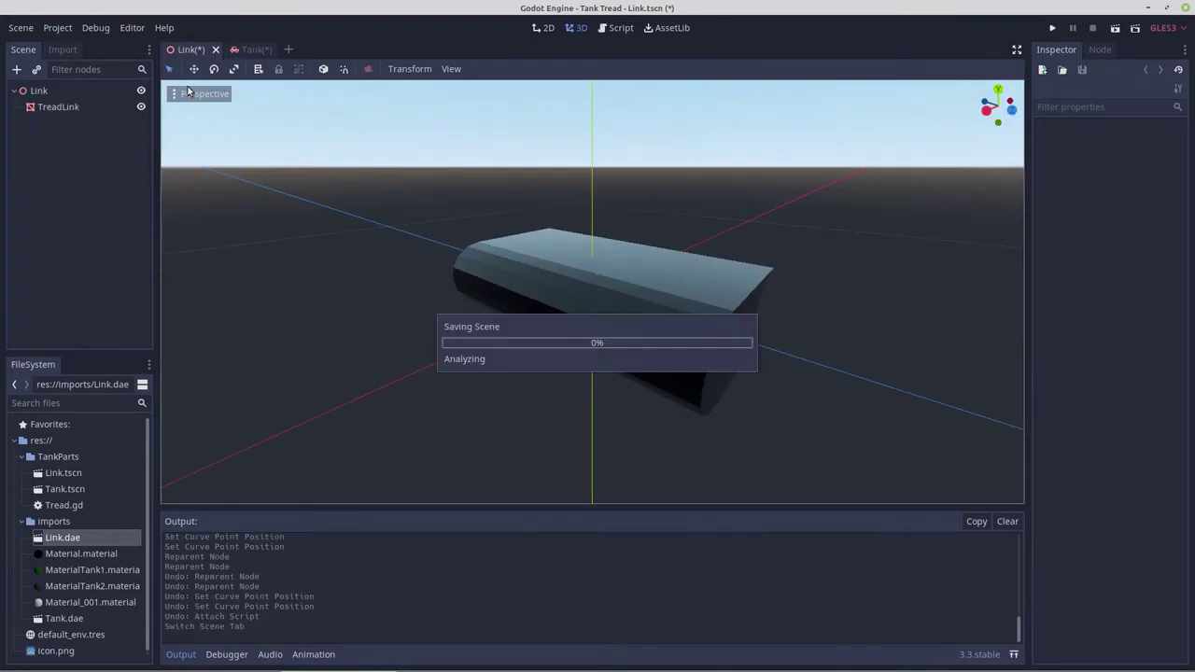
{"action": "left_click", "coordinate": [252, 49]}
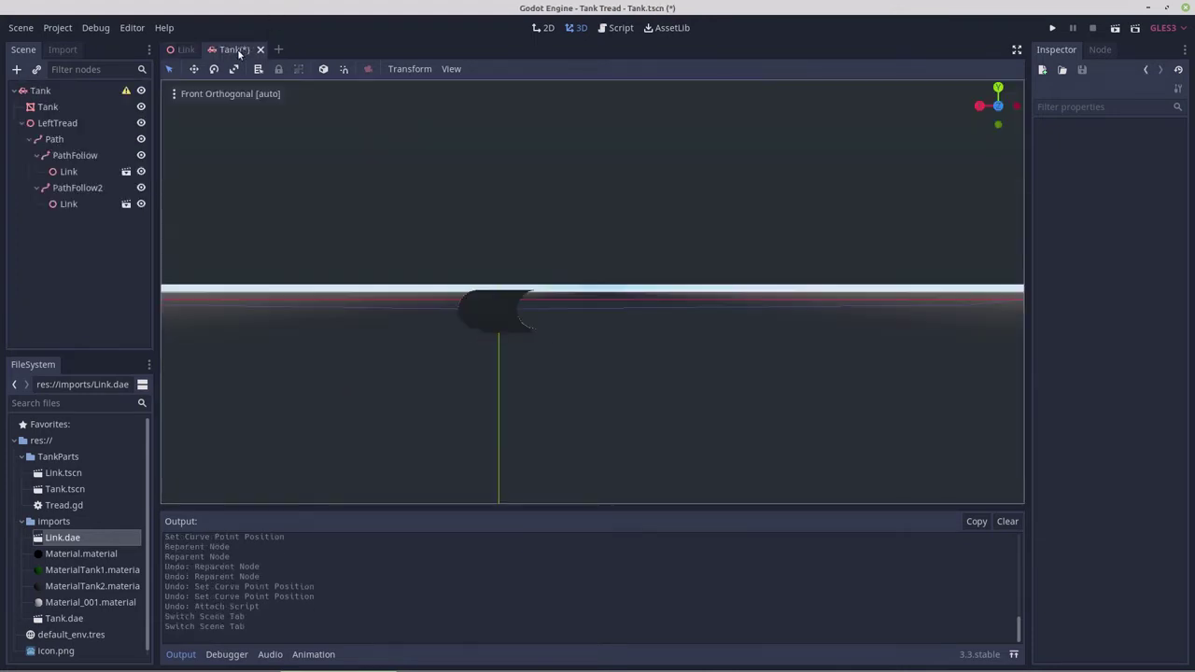
Delete the PathFollow2 node together with its Link child
{"action": "left_click", "coordinate": [67, 190]}
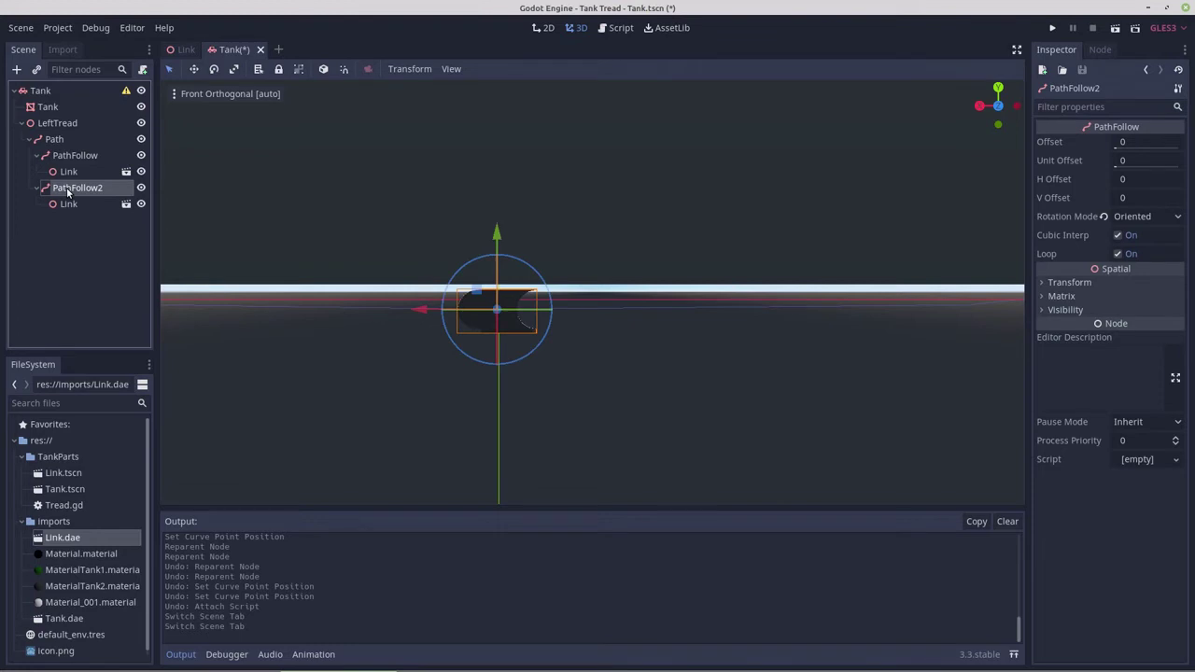
{"action": "right_click", "coordinate": [67, 192]}
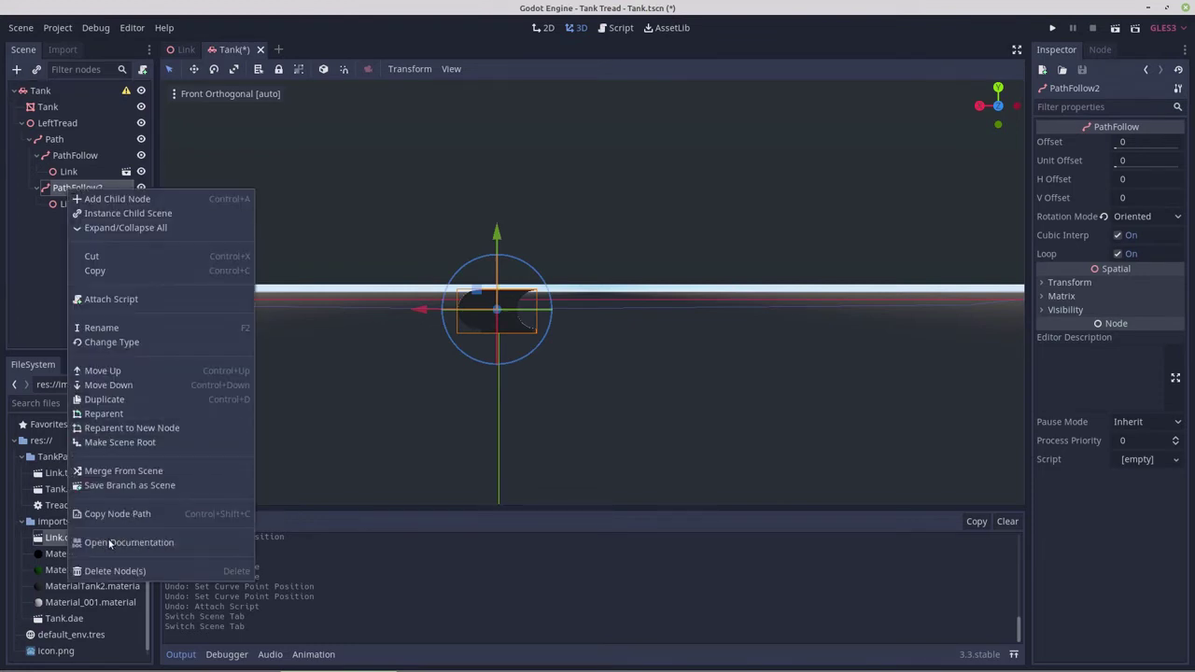
{"action": "left_click", "coordinate": [111, 571]}
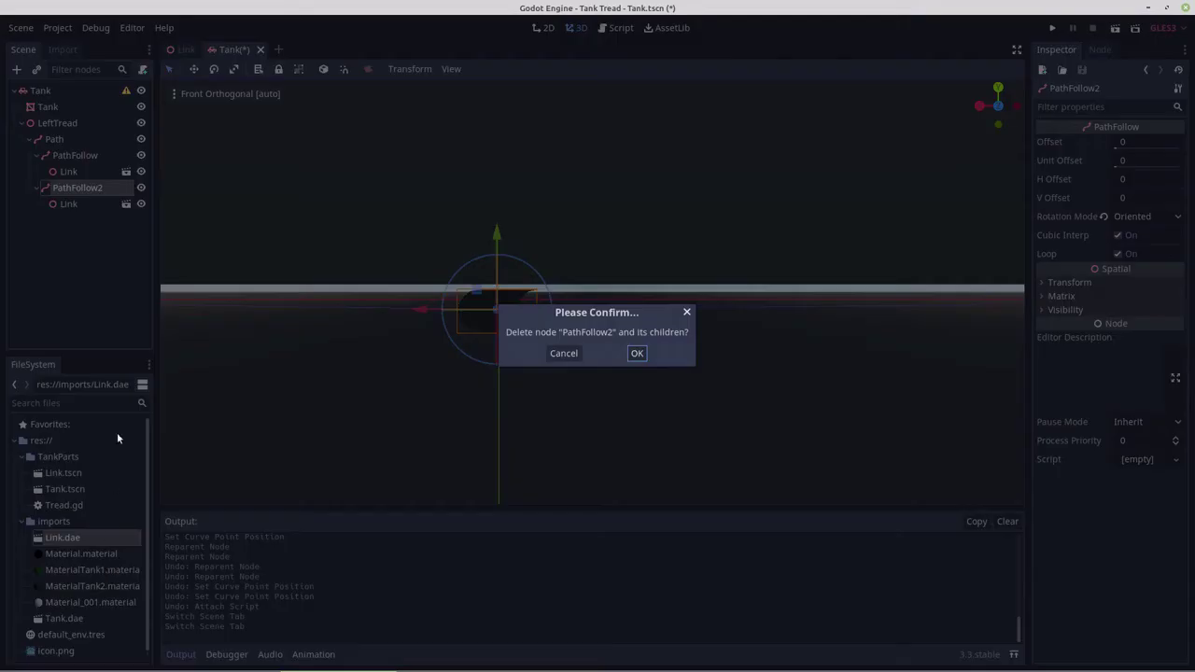
{"action": "left_click", "coordinate": [636, 353]}
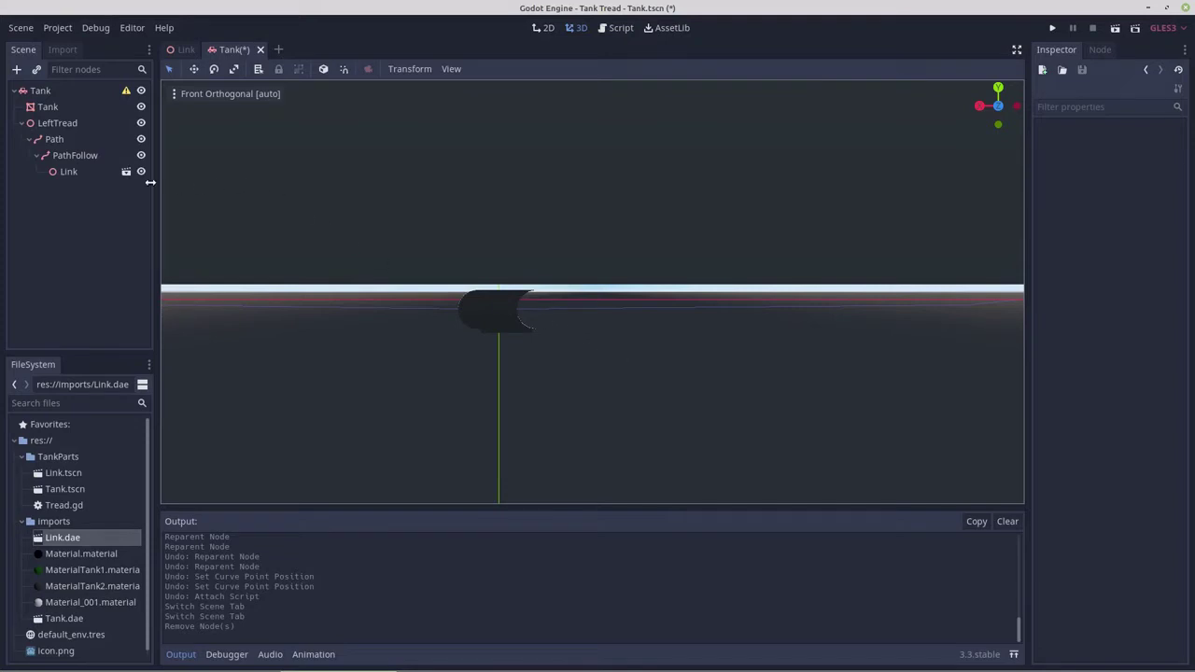
Raise the path's overlapping bottom centre curve points to about y 0, level with the path's origin
{"action": "left_click", "coordinate": [71, 157]}
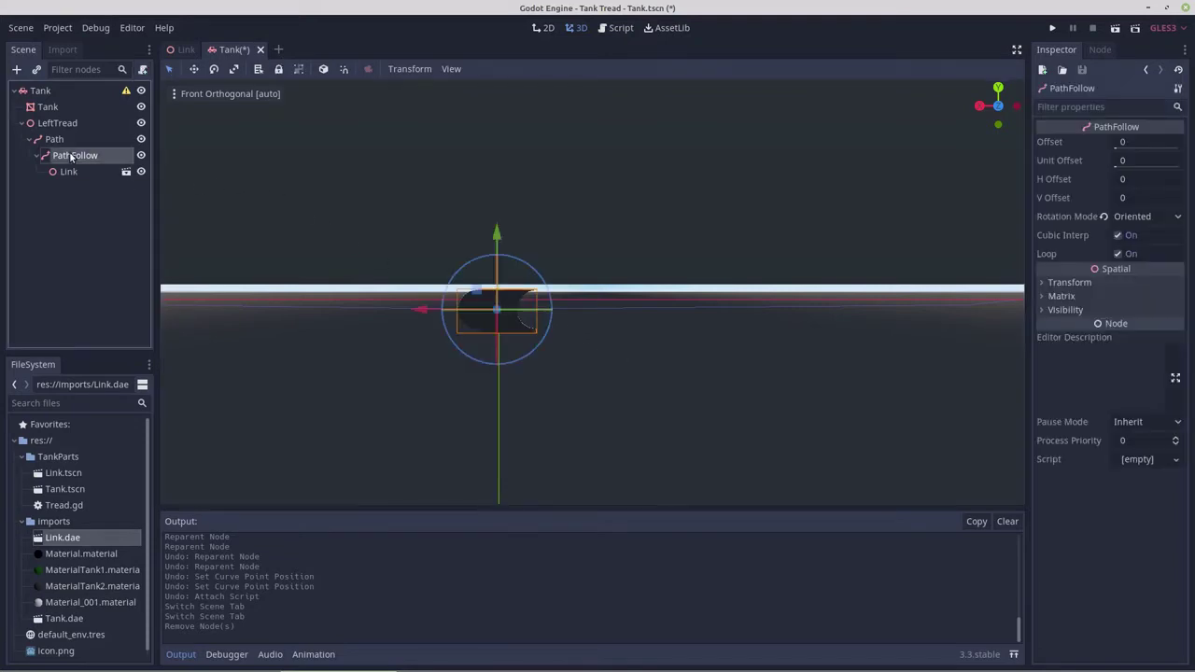
{"action": "left_click", "coordinate": [54, 141]}
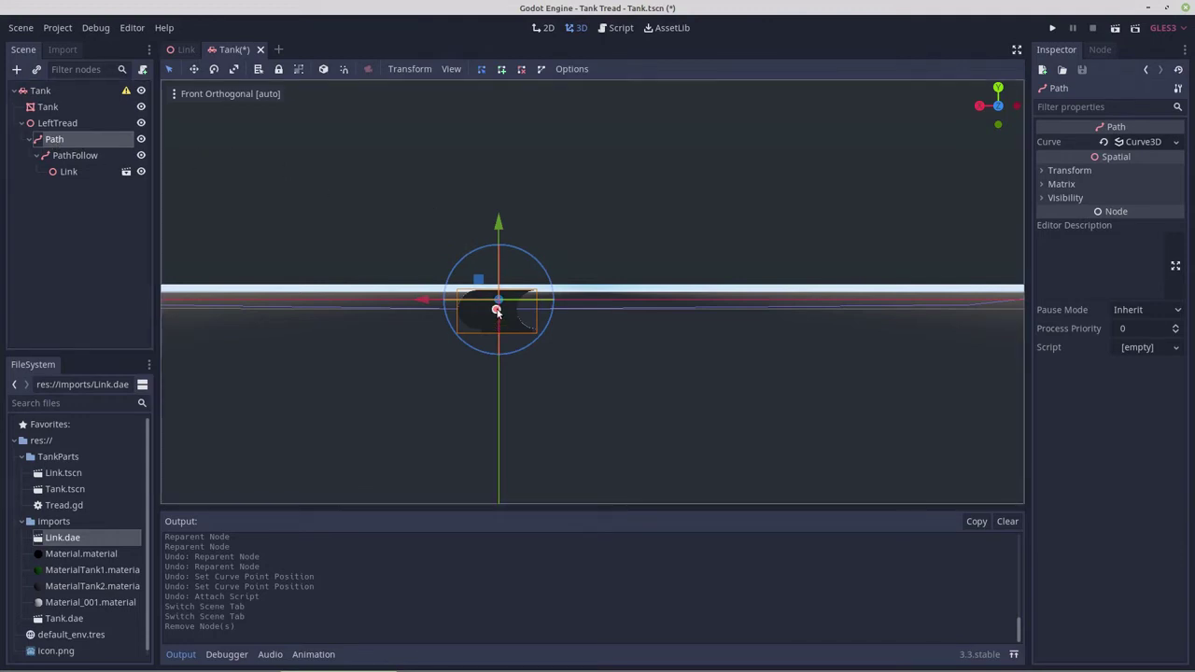
{"action": "left_click_drag", "start_coordinate": [497, 313], "coordinate": [498, 302]}
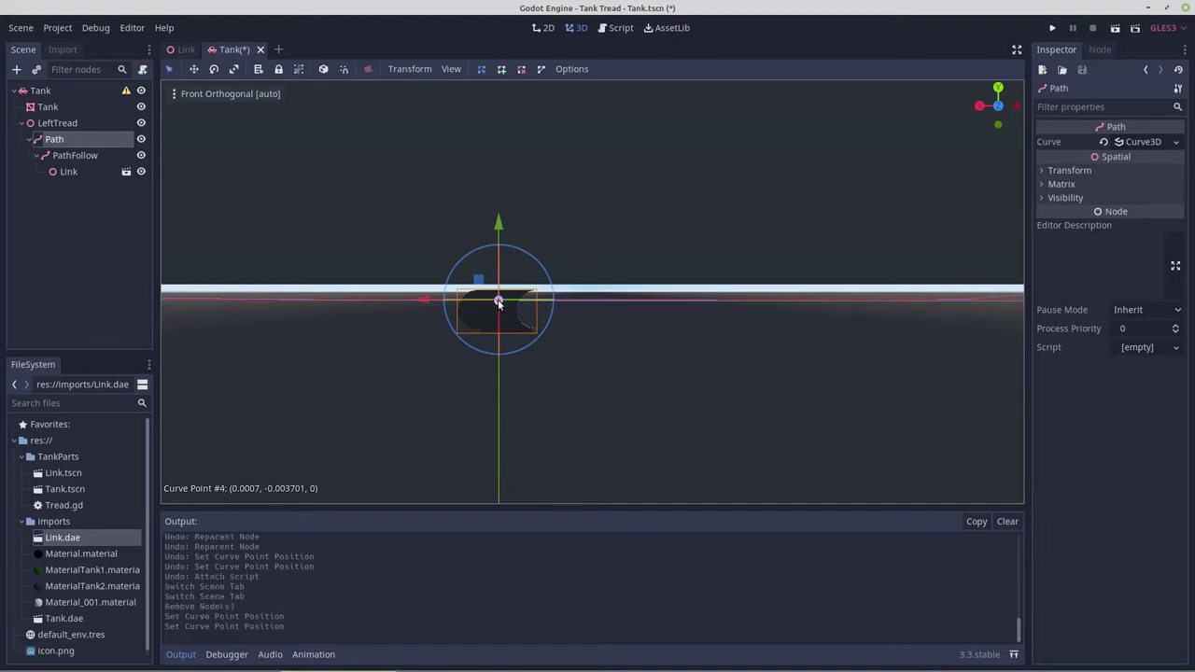
Delete the remaining PathFollow node and its Link child from Path
{"action": "left_click", "coordinate": [69, 159]}
{"action": "right_click", "coordinate": [71, 158]}
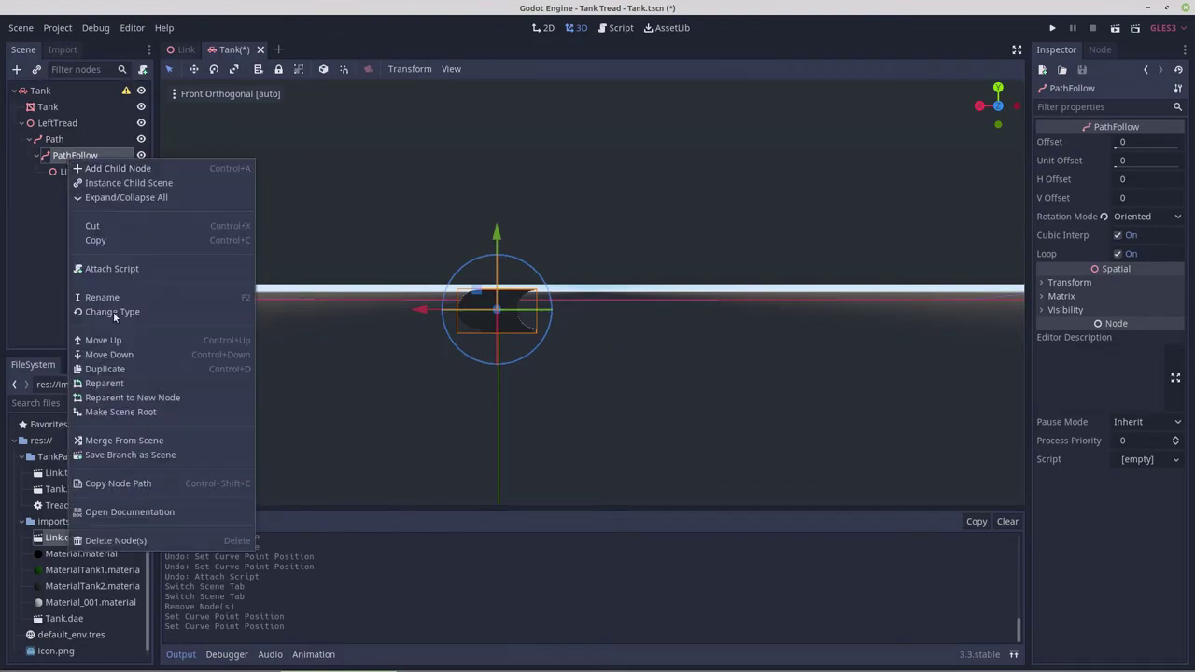
{"action": "left_click", "coordinate": [116, 541]}
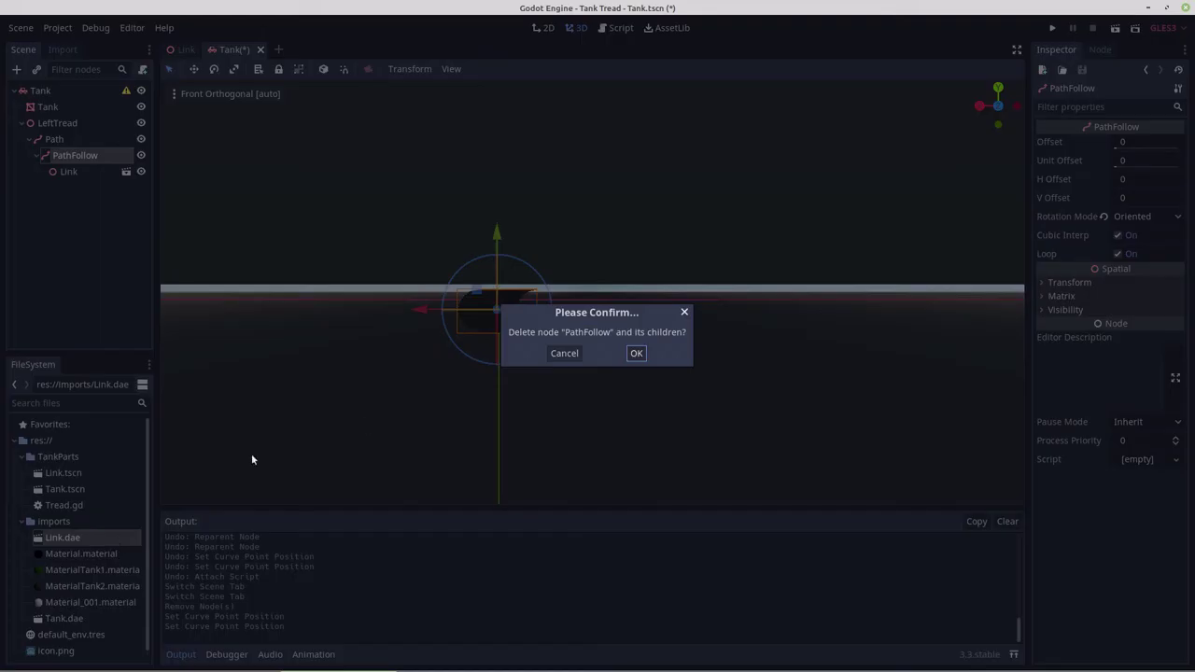
{"action": "left_click", "coordinate": [634, 352]}
Lower the path's top centre curve point slightly toward the track, to a height of about 1.08
{"action": "scroll", "coordinate": [558, 318], "scroll_direction": "down", "scroll_amount": 5}
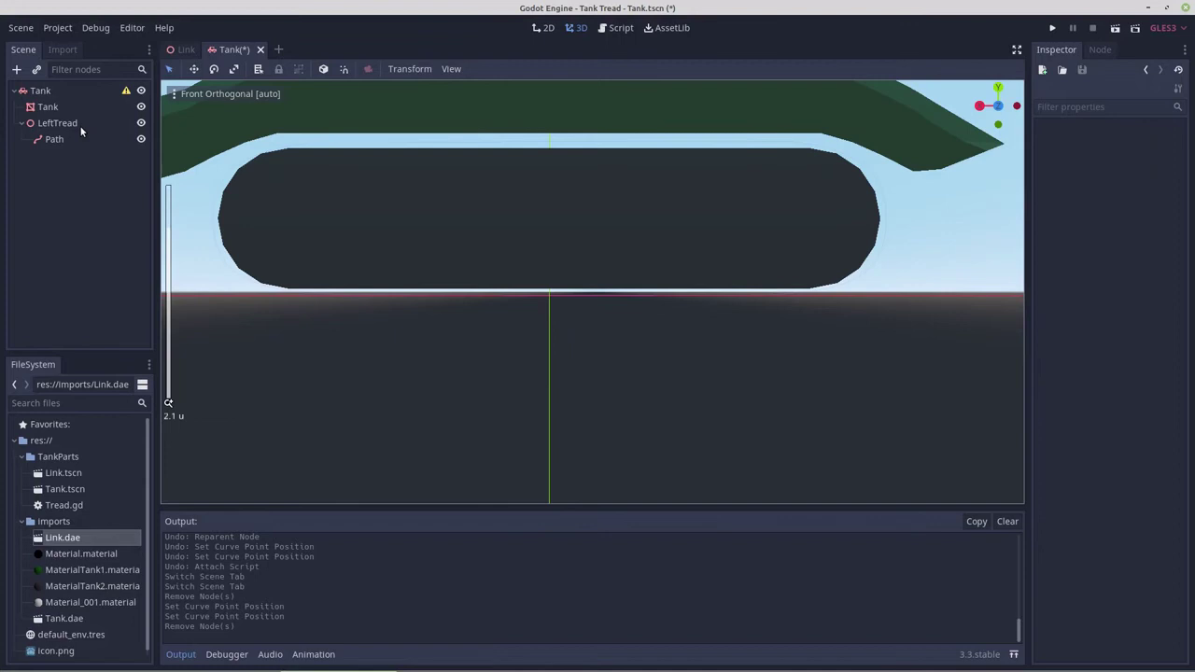
{"action": "left_click", "coordinate": [54, 139]}
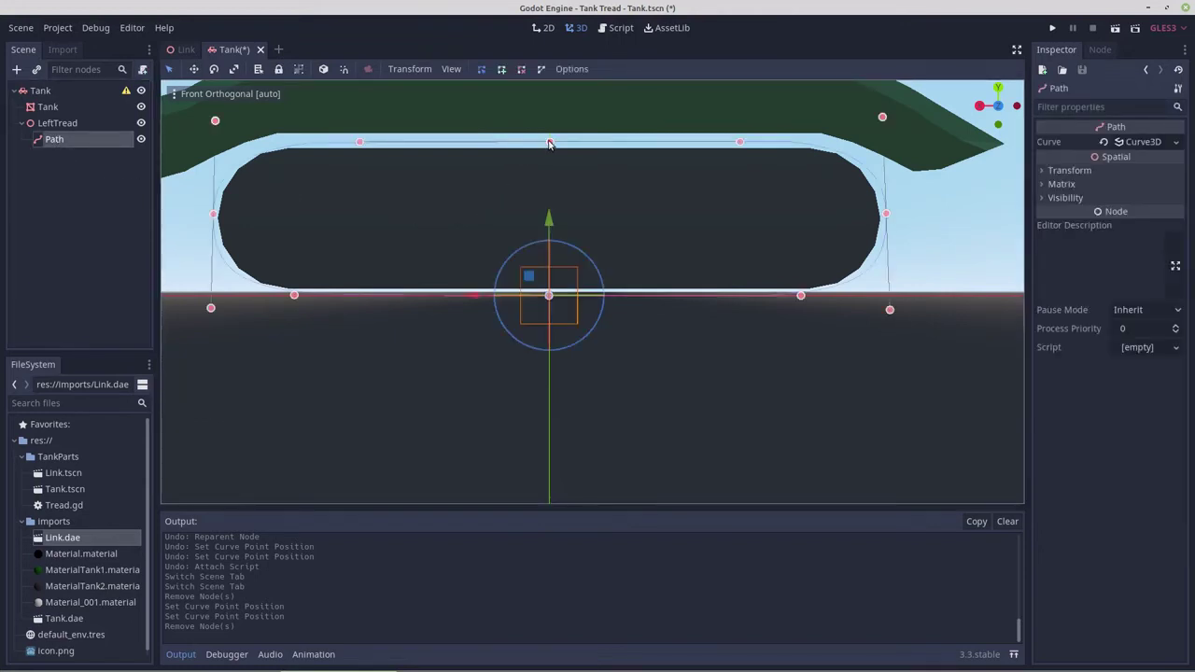
{"action": "left_click_drag", "start_coordinate": [549, 143], "coordinate": [549, 146]}
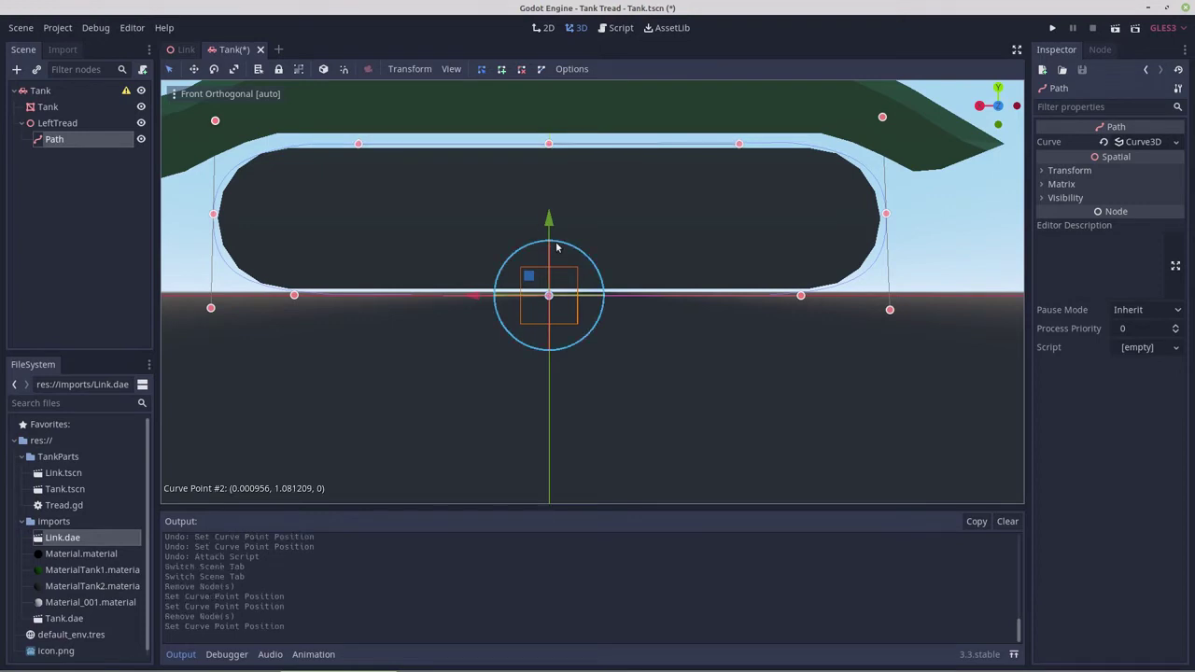
Fine-tune the path's overlapping bottom centre curve points so they sit just below the track's underside
{"action": "scroll", "coordinate": [551, 320], "scroll_direction": "up", "scroll_amount": 4}
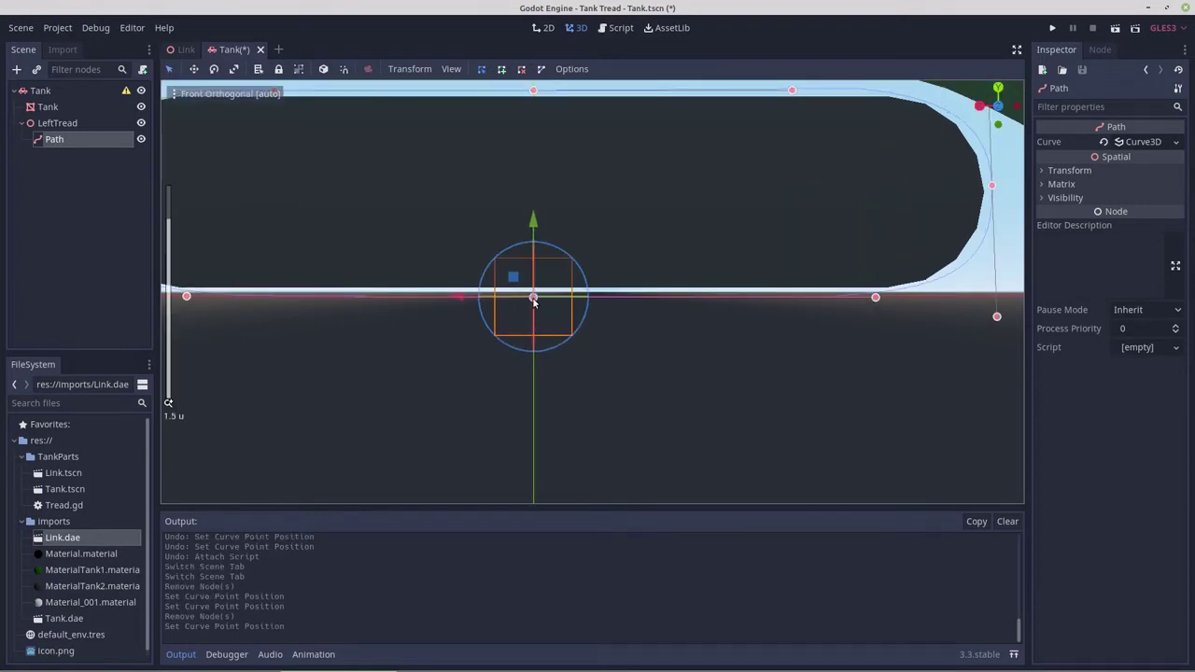
{"action": "left_click", "coordinate": [533, 299]}
{"action": "left_click_drag", "start_coordinate": [534, 299], "coordinate": [534, 304]}
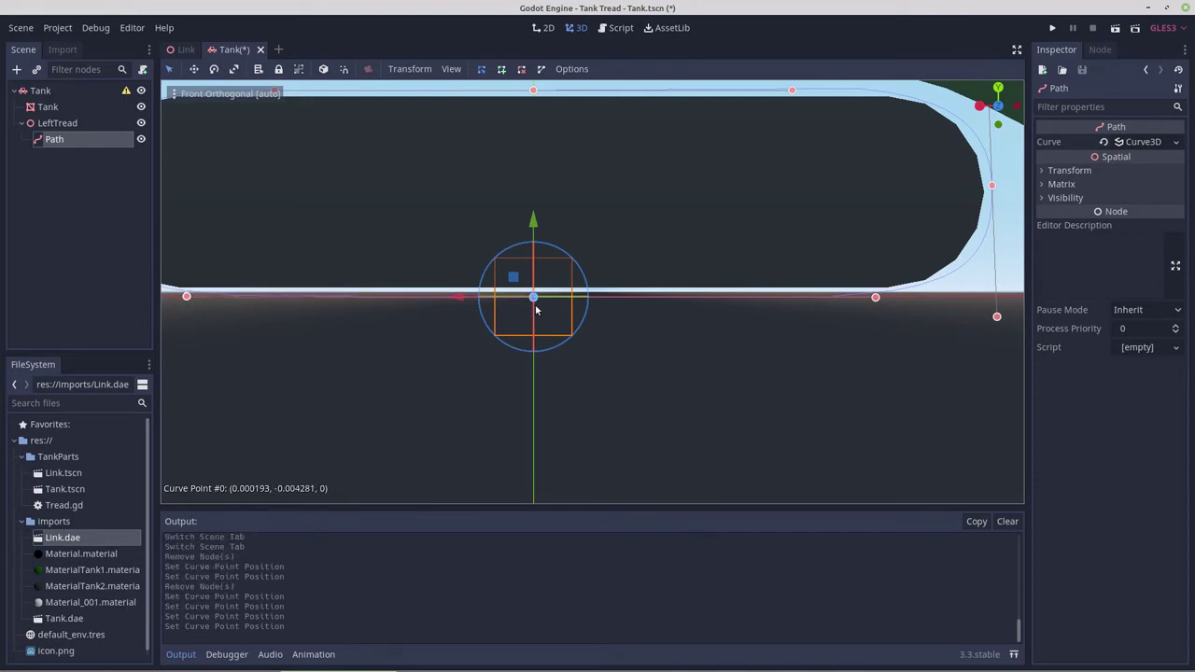
{"action": "scroll", "coordinate": [525, 315], "scroll_direction": "up", "scroll_amount": 5}
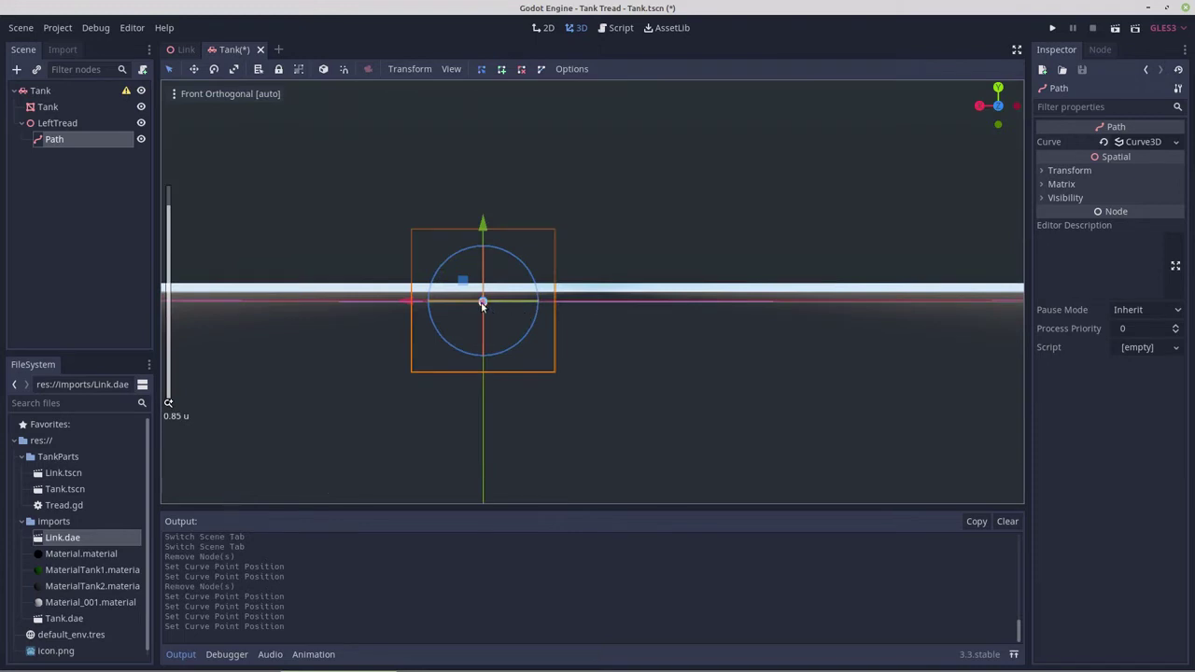
{"action": "left_click_drag", "start_coordinate": [482, 304], "coordinate": [483, 293]}
Nudge the path's front and rear end curve points inward against the track and readjust the top centre point to about y 1.08
{"action": "scroll", "coordinate": [510, 305], "scroll_direction": "down", "scroll_amount": 5}
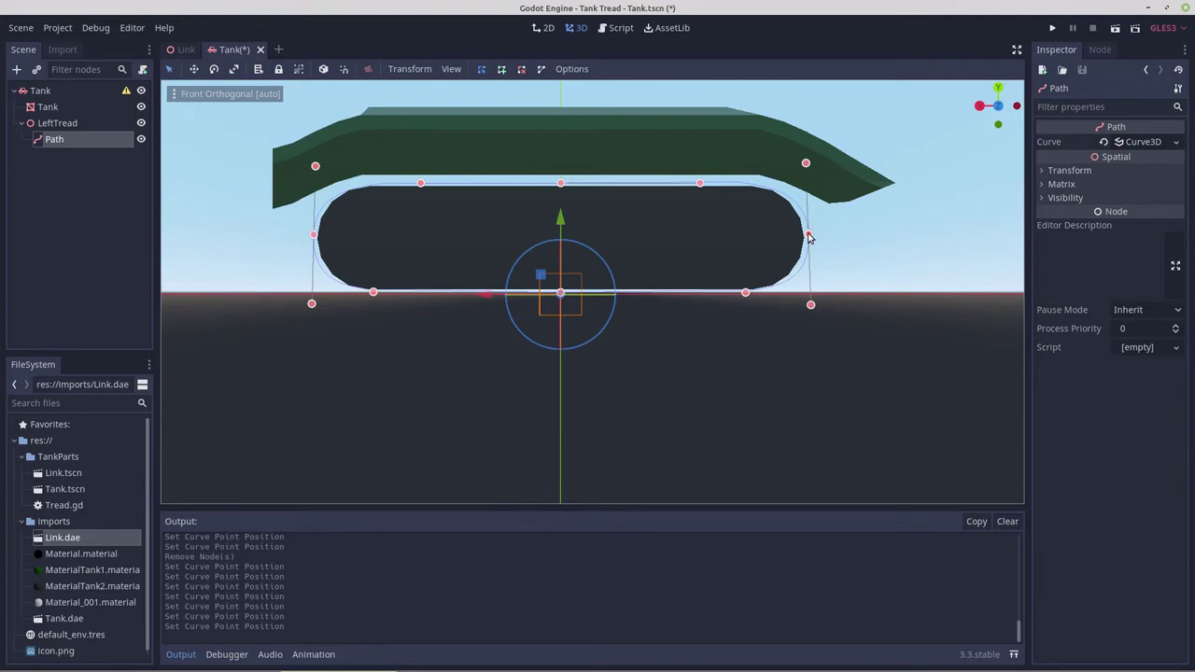
{"action": "left_click_drag", "start_coordinate": [808, 238], "coordinate": [807, 235]}
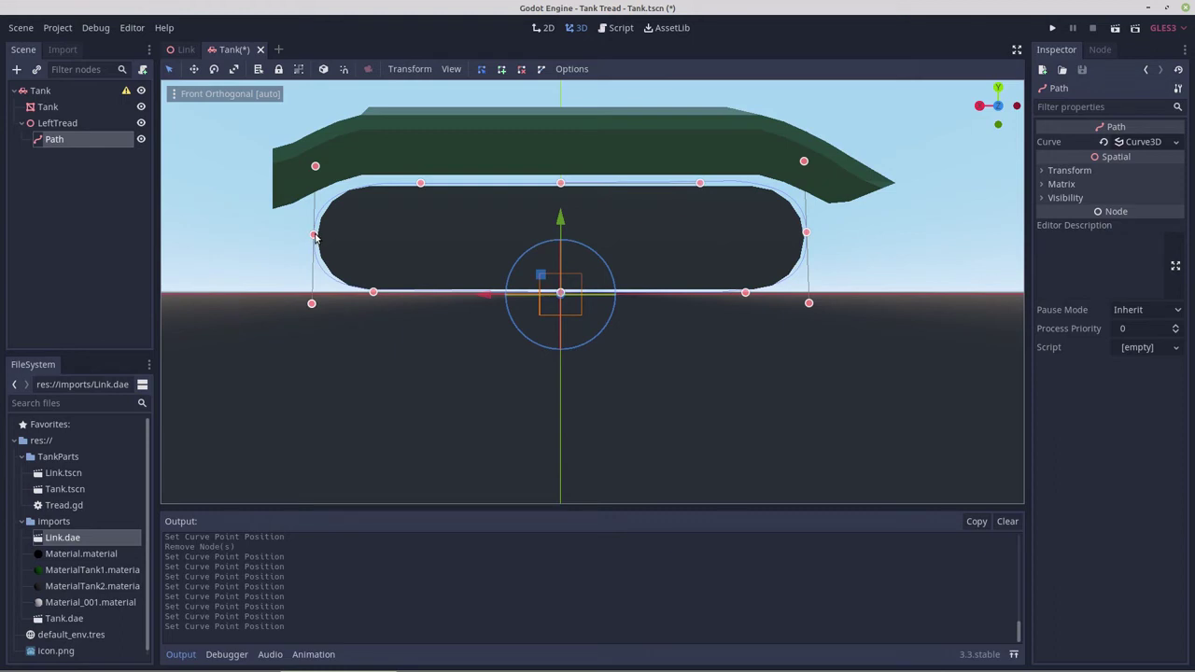
{"action": "left_click_drag", "start_coordinate": [312, 236], "coordinate": [315, 234]}
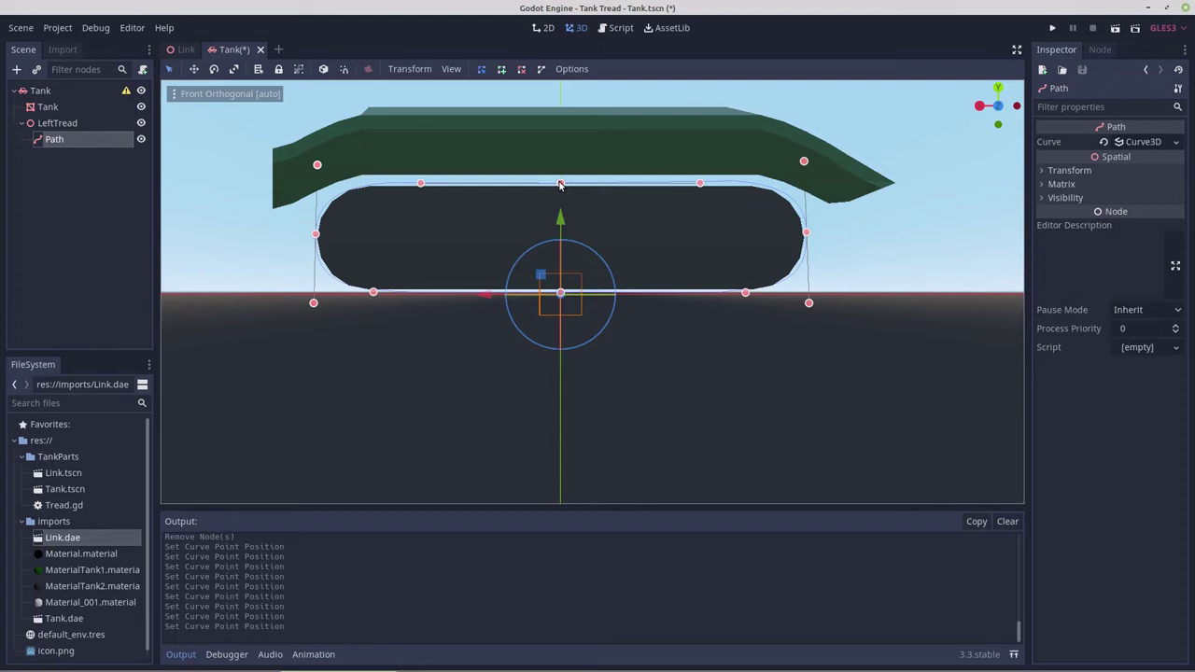
{"action": "left_click_drag", "start_coordinate": [560, 184], "coordinate": [560, 185]}
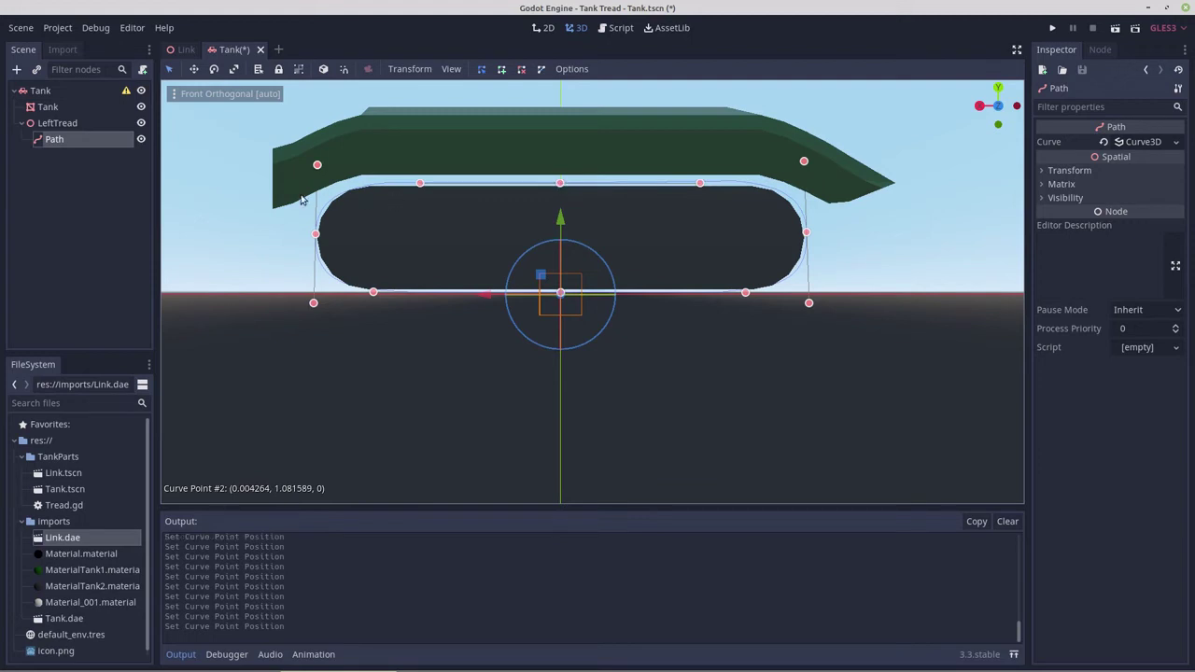
{"action": "right_click", "coordinate": [52, 140]}
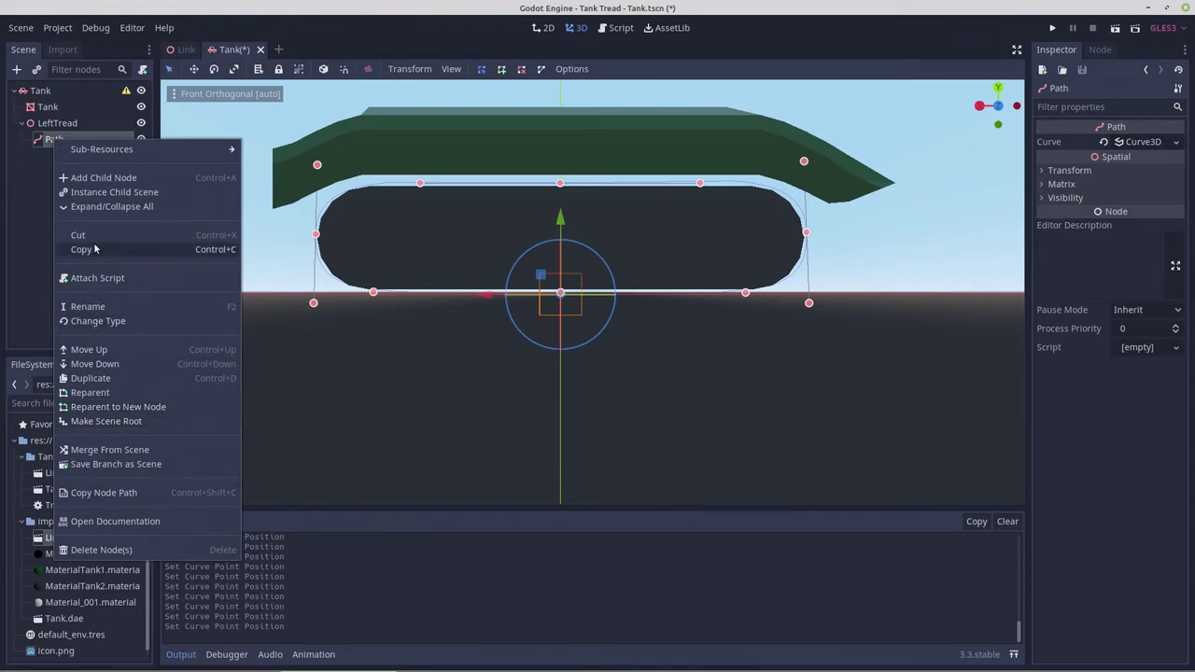
{"action": "left_click", "coordinate": [89, 179]}
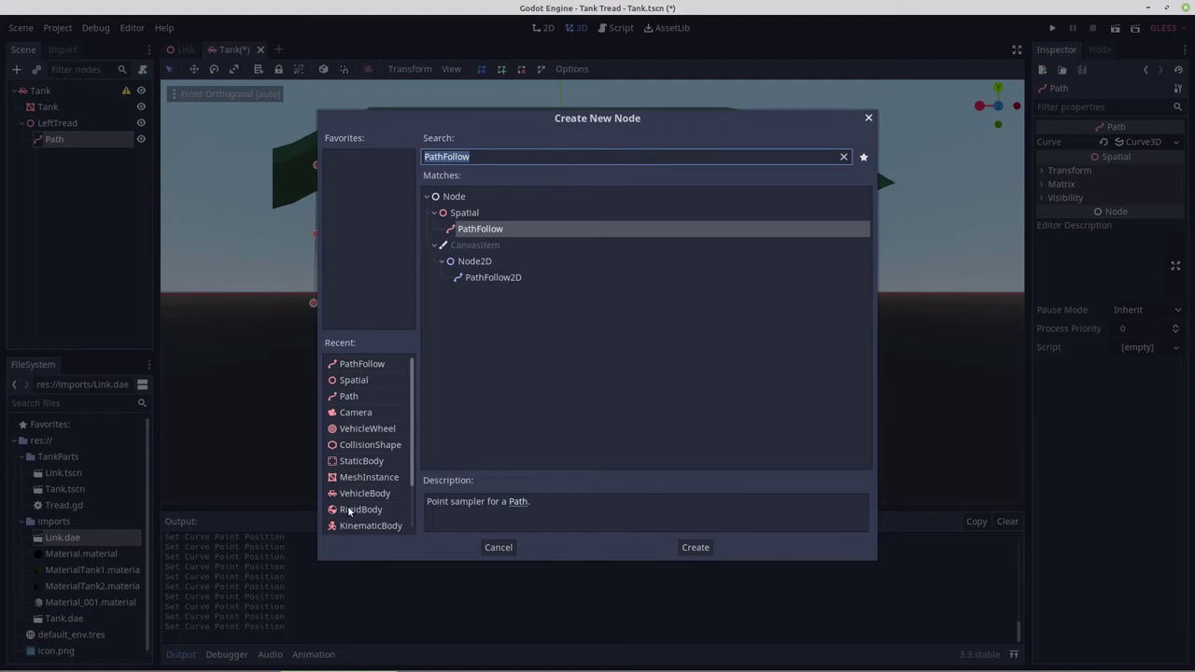
{"action": "key", "text": "Escape"}
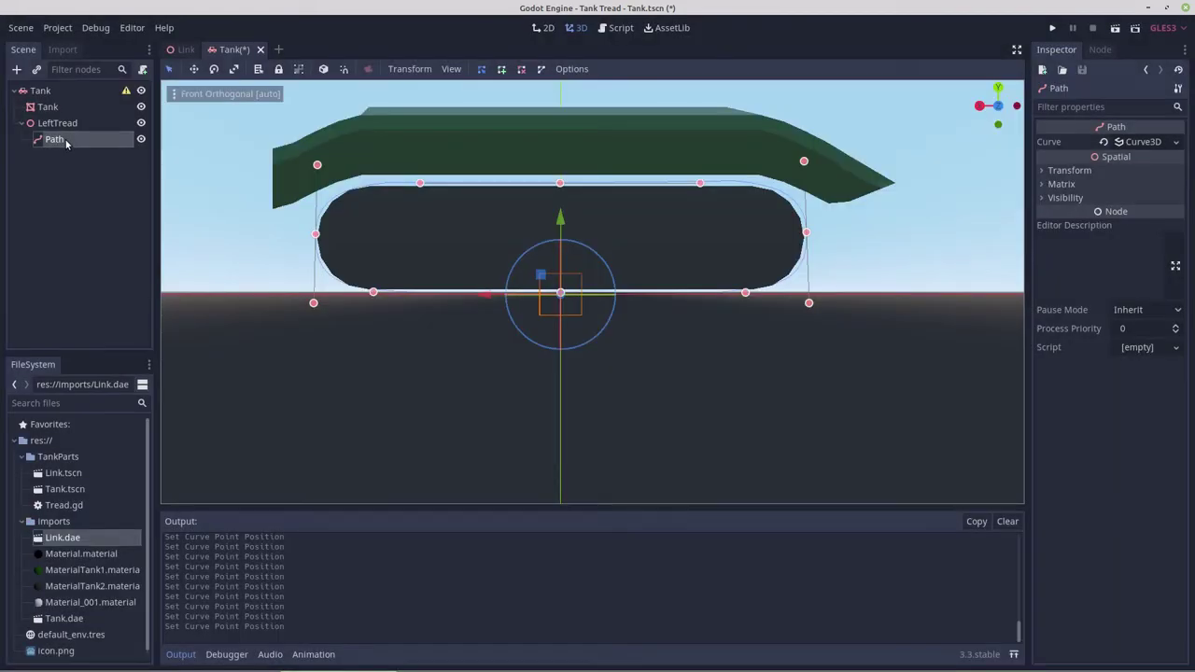
Save the Tank scene and add a PathFollow node as a child of Path
{"action": "key", "text": "ctrl+s"}
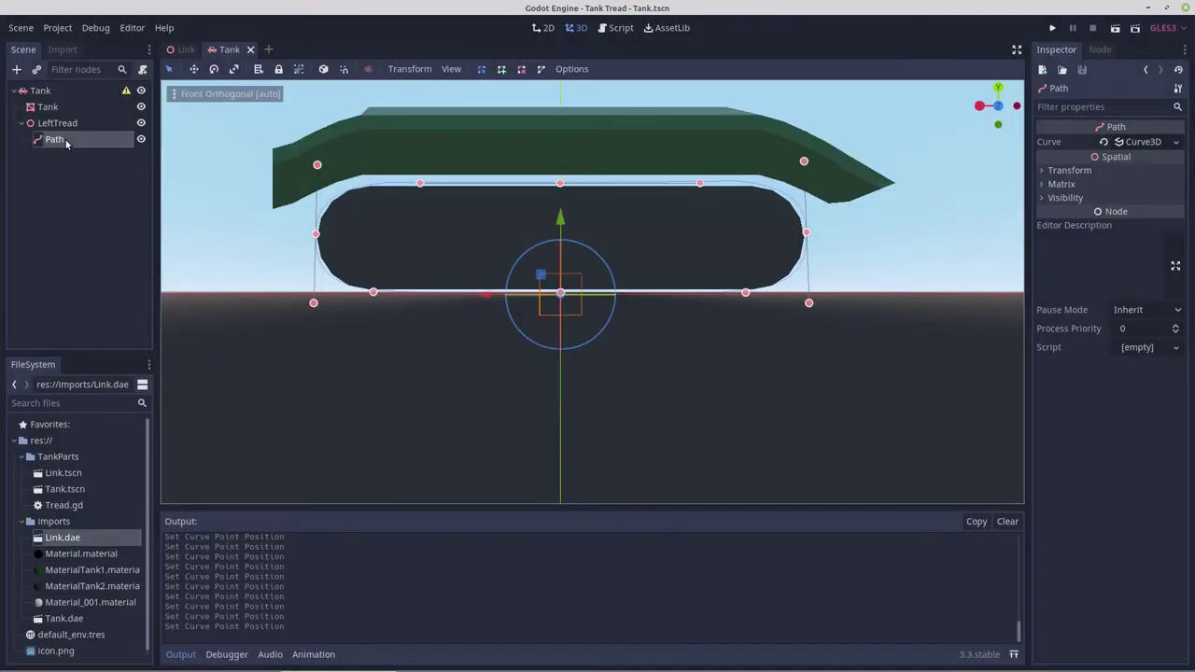
{"action": "right_click", "coordinate": [65, 142]}
{"action": "left_click", "coordinate": [102, 177]}
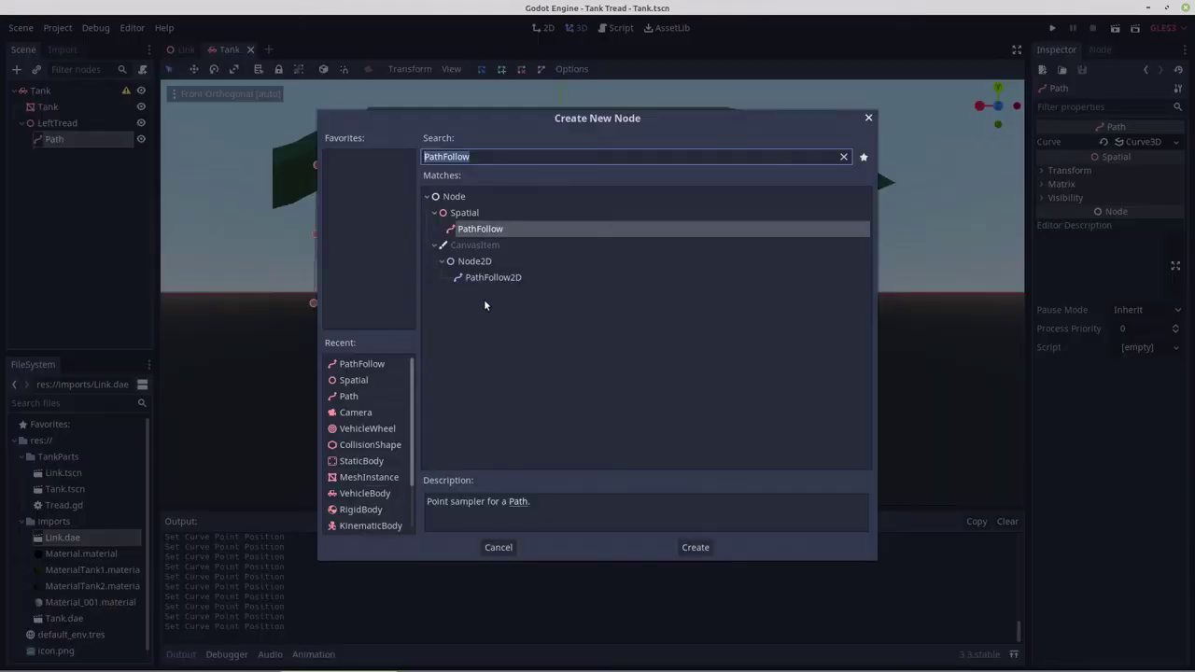
{"action": "double_click", "coordinate": [362, 364]}
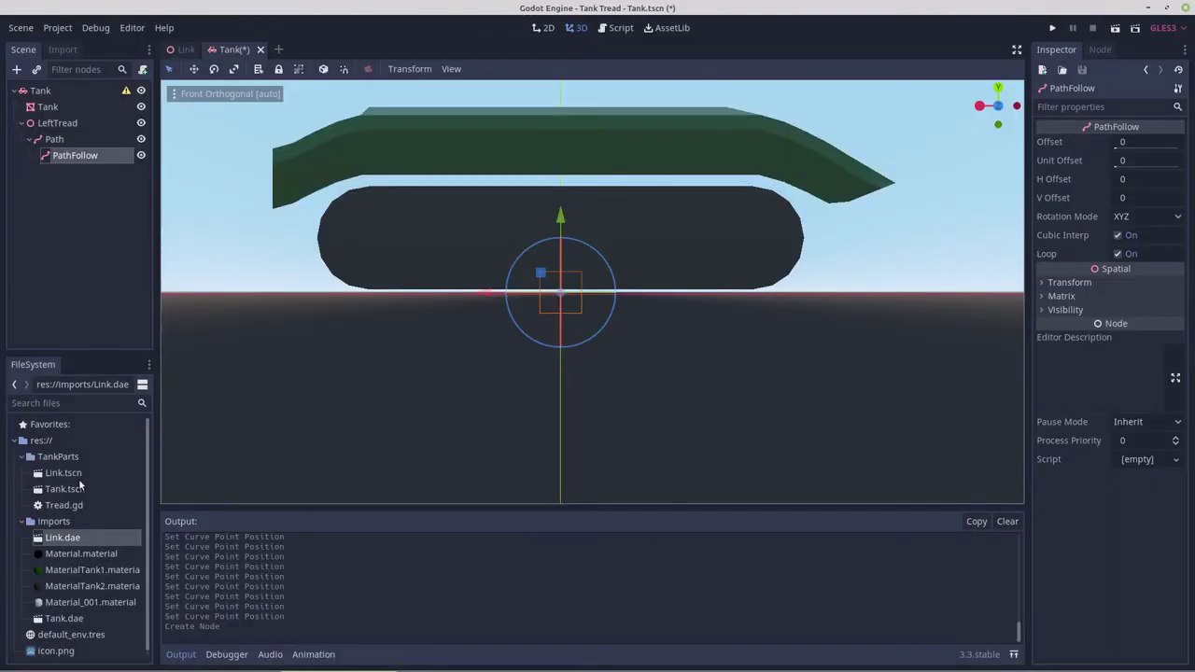
Instance Link.tscn in the scene and parent the Link node under PathFollow
{"action": "left_click_drag", "start_coordinate": [58, 474], "coordinate": [73, 151]}
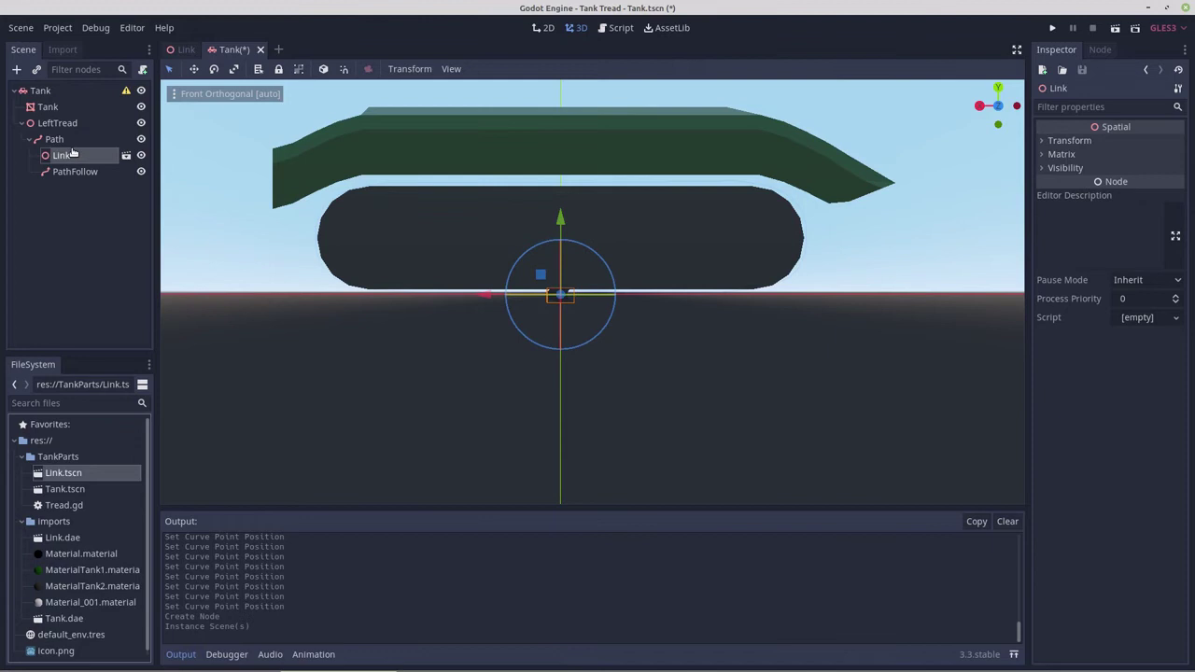
{"action": "scroll", "coordinate": [528, 302], "scroll_direction": "up", "scroll_amount": 5}
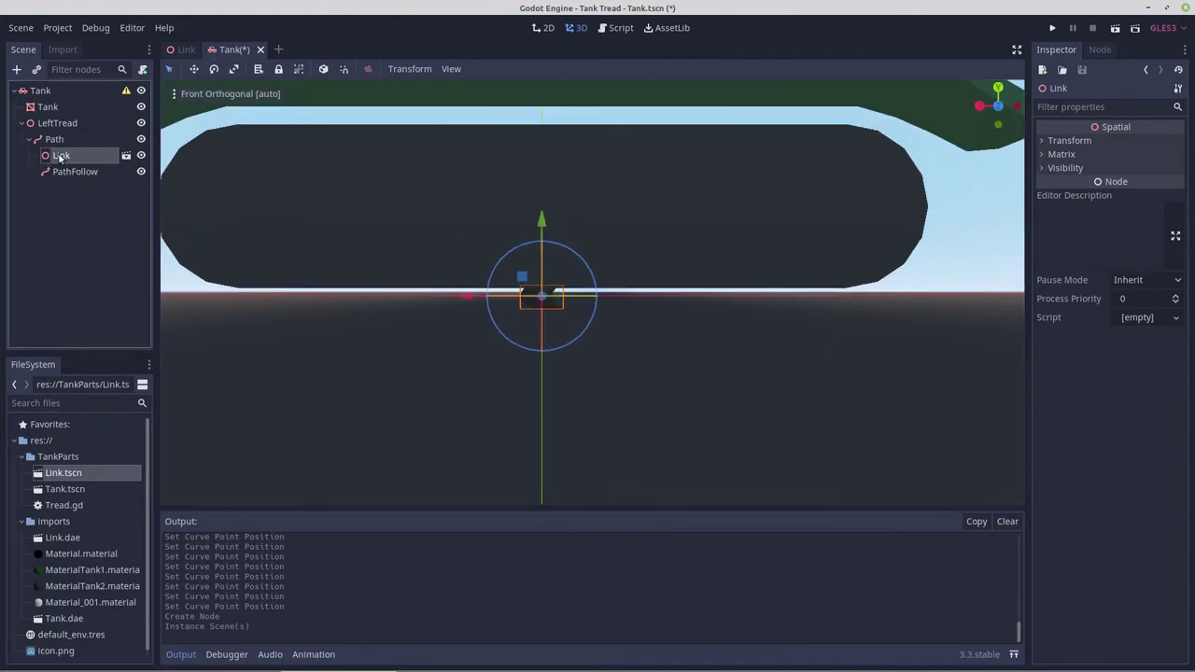
{"action": "left_click_drag", "start_coordinate": [60, 157], "coordinate": [65, 175]}
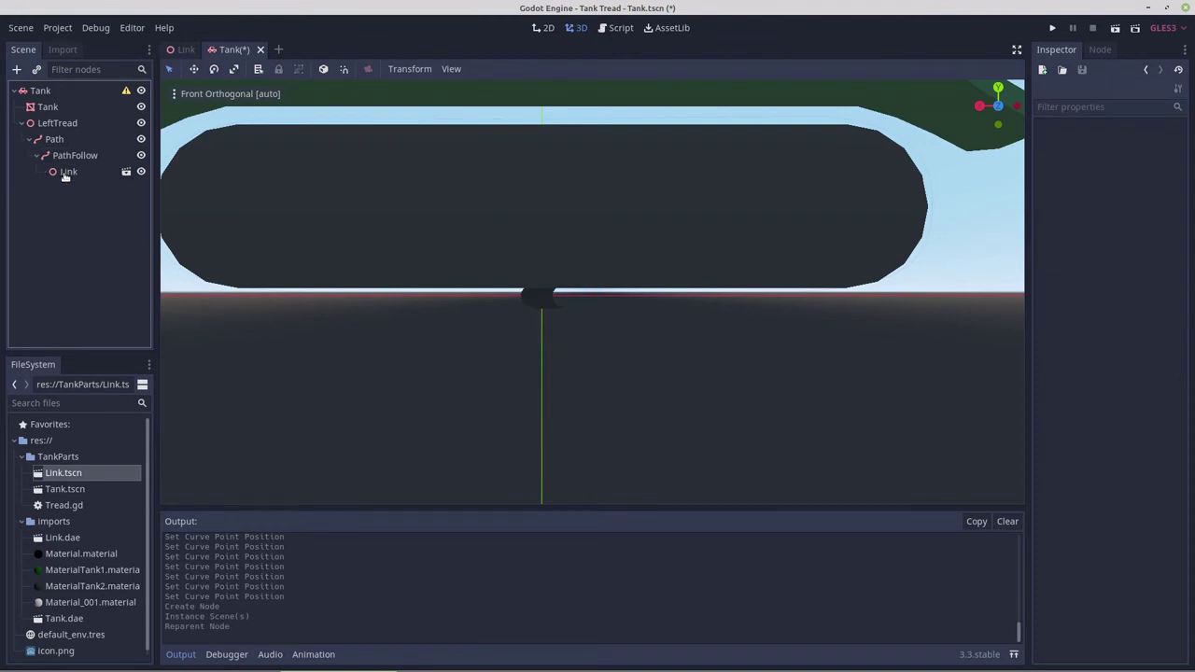
Set the PathFollow node's rotation mode to Oriented
{"action": "left_click", "coordinate": [70, 156]}
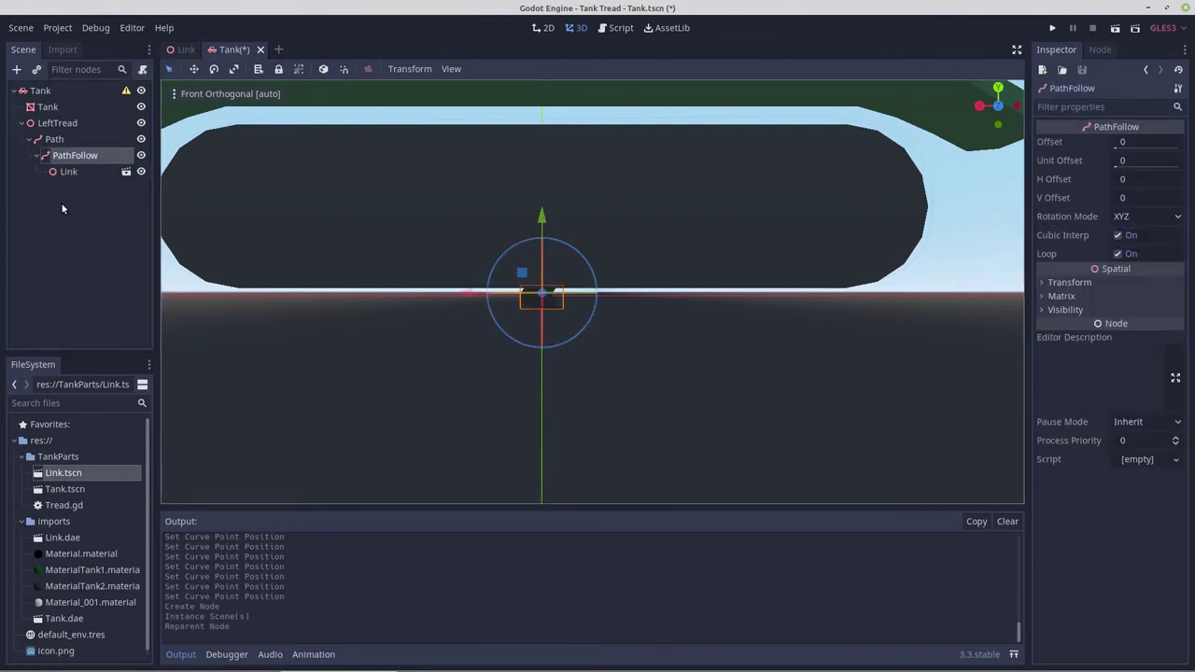
{"action": "left_click", "coordinate": [1179, 217]}
{"action": "left_click", "coordinate": [1133, 291]}
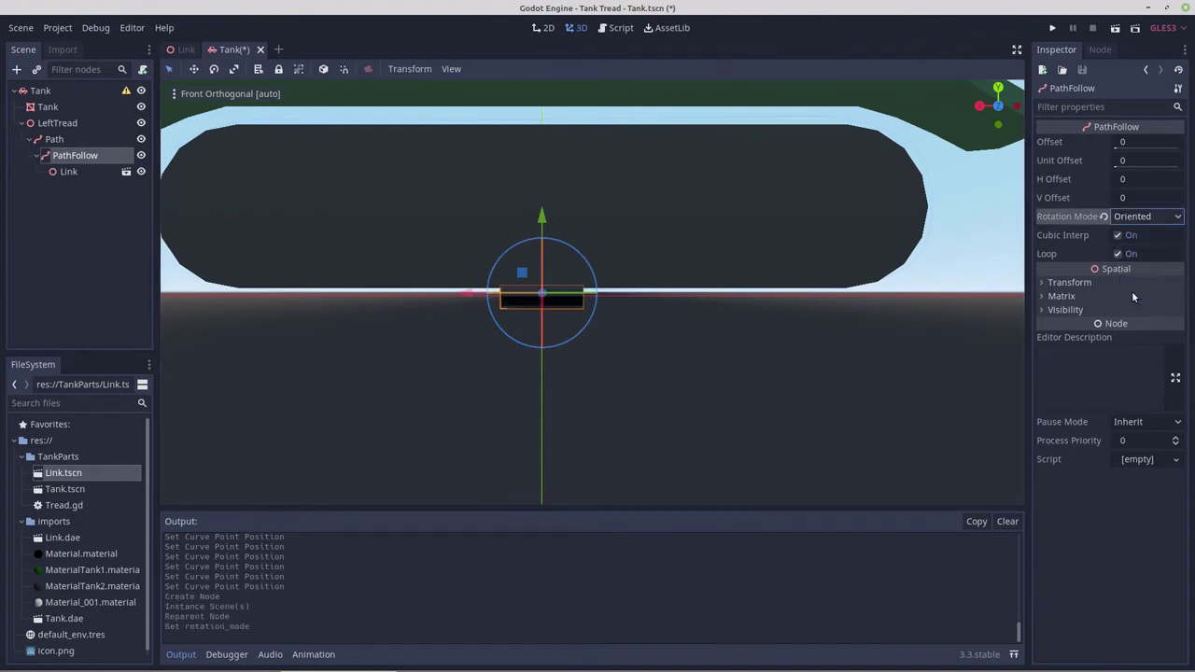
Rotate the PathFollow node a quarter turn about the vertical axis so the link lines up with the track, and save the scene
{"action": "scroll", "coordinate": [534, 311], "scroll_direction": "down", "scroll_amount": 4}
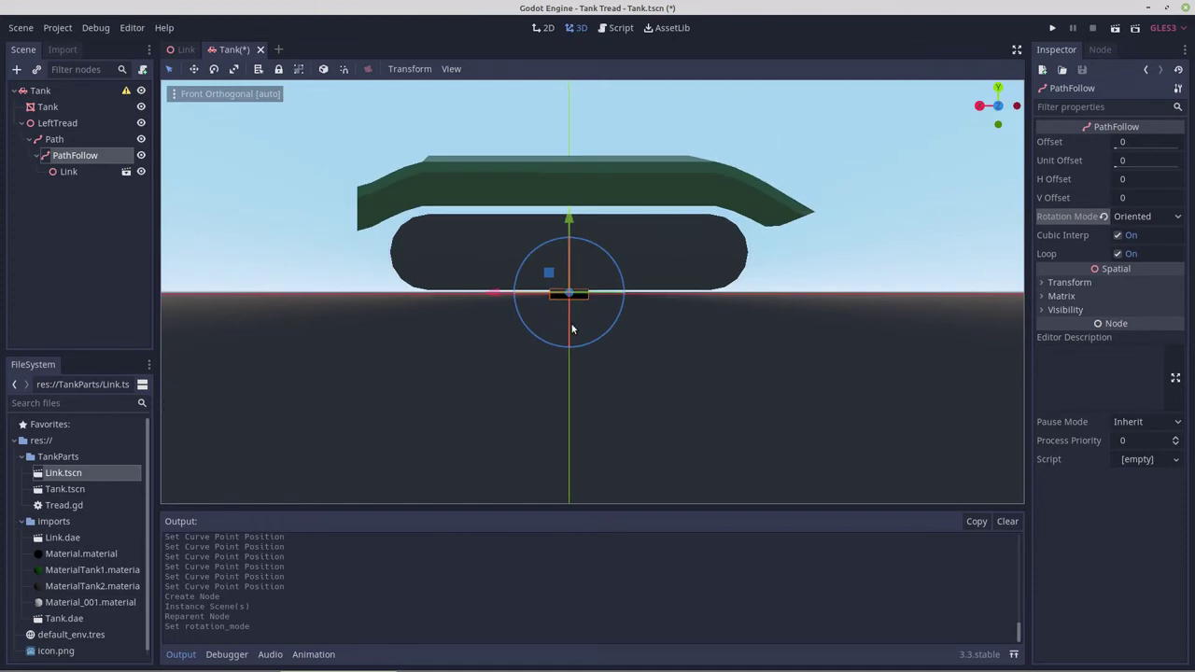
{"action": "middle_click_drag", "start_coordinate": [547, 308], "coordinate": [573, 490]}
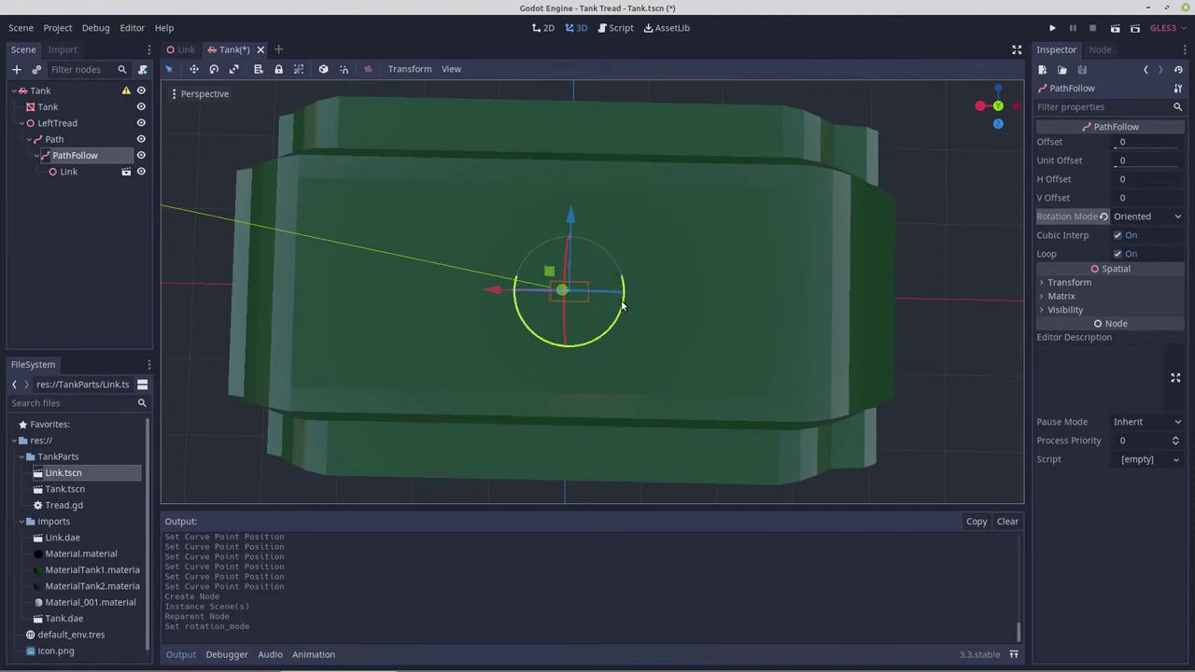
{"action": "left_click_drag", "start_coordinate": [622, 300], "coordinate": [548, 345]}
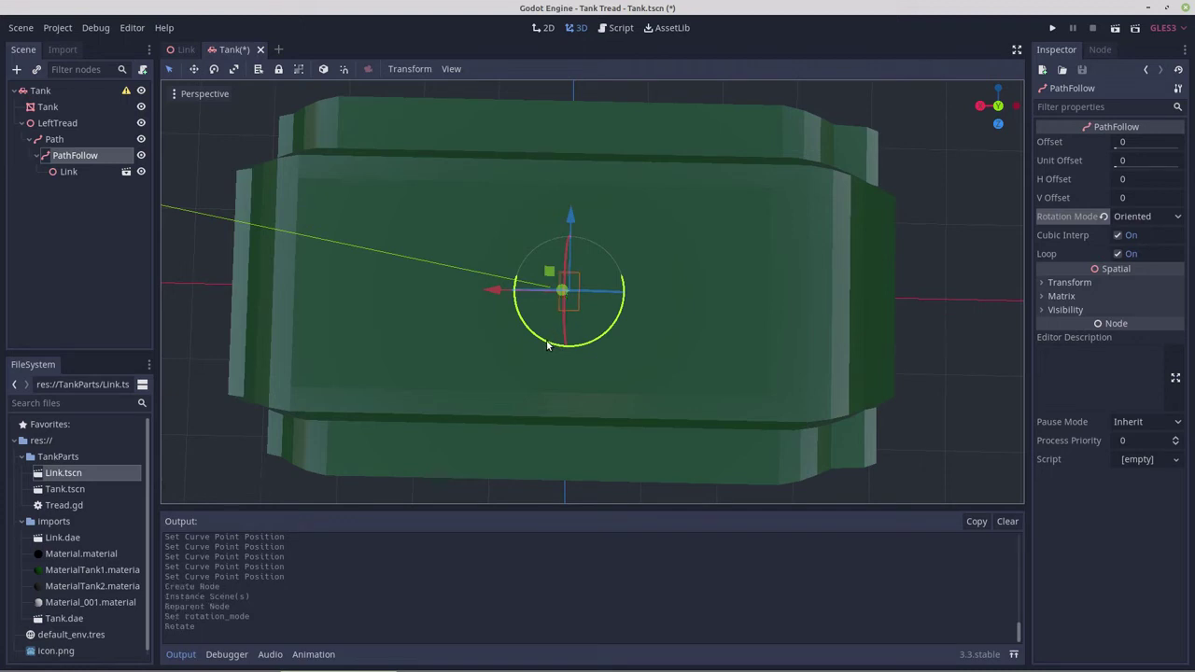
{"action": "middle_click_drag", "start_coordinate": [560, 402], "coordinate": [563, 252]}
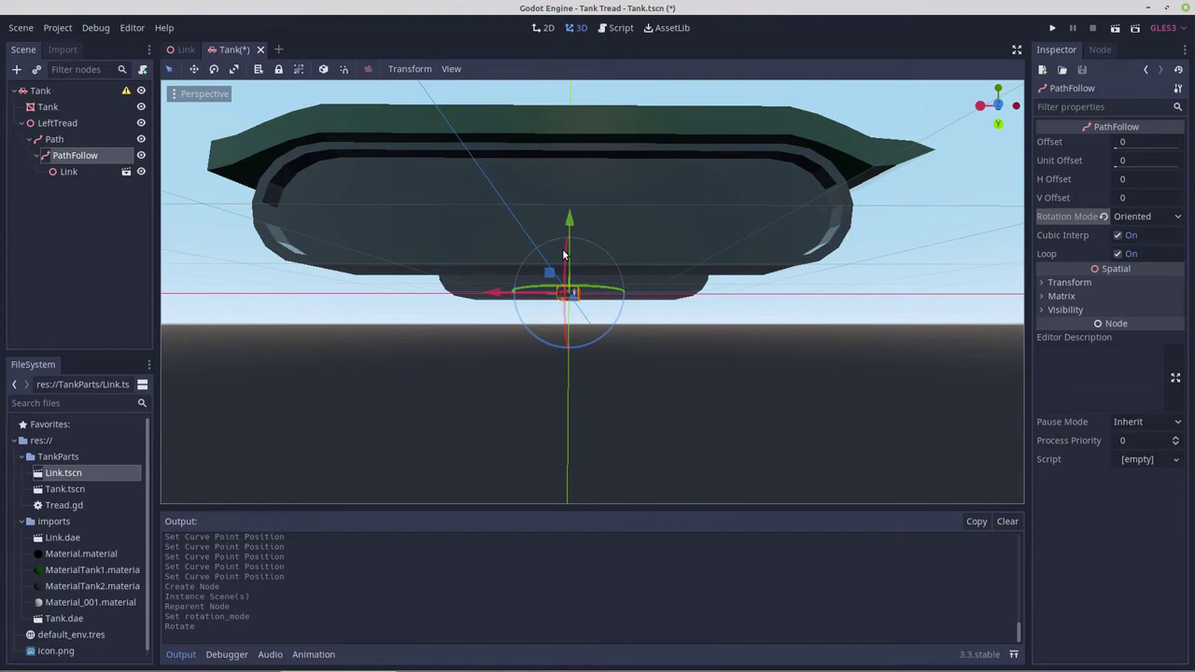
{"action": "key", "text": "ctrl+s"}
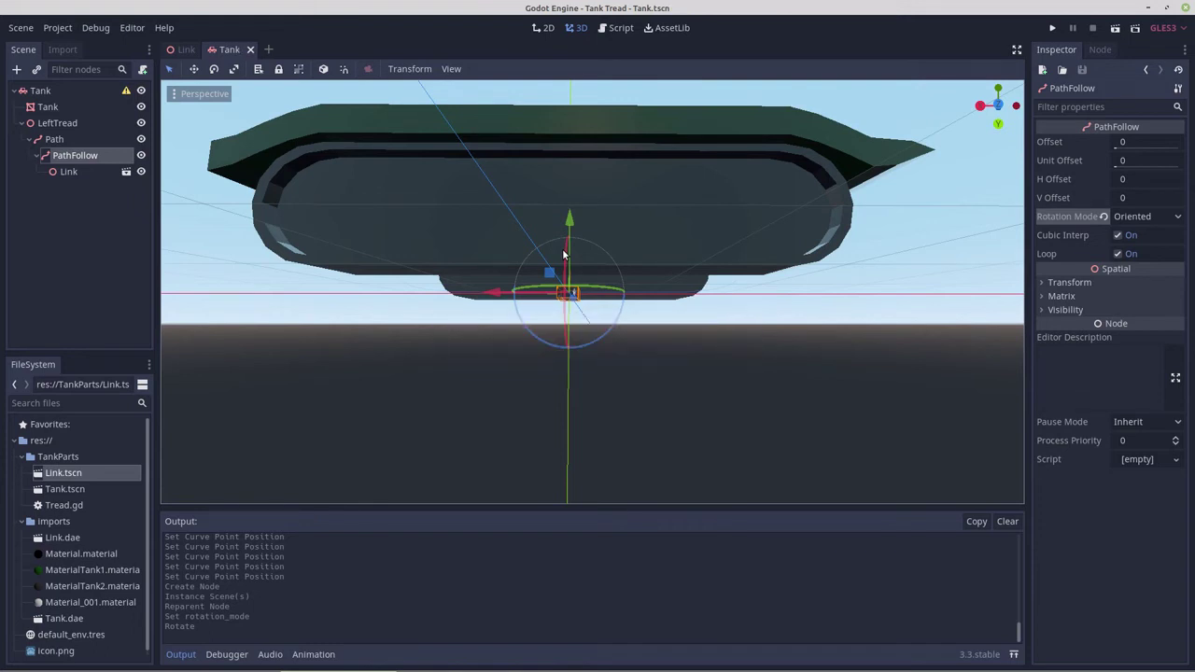
Attach the existing Tread.gd script from the TankParts folder to the LeftTread node and return to the 3D view
{"action": "key", "text": "KP_1"}
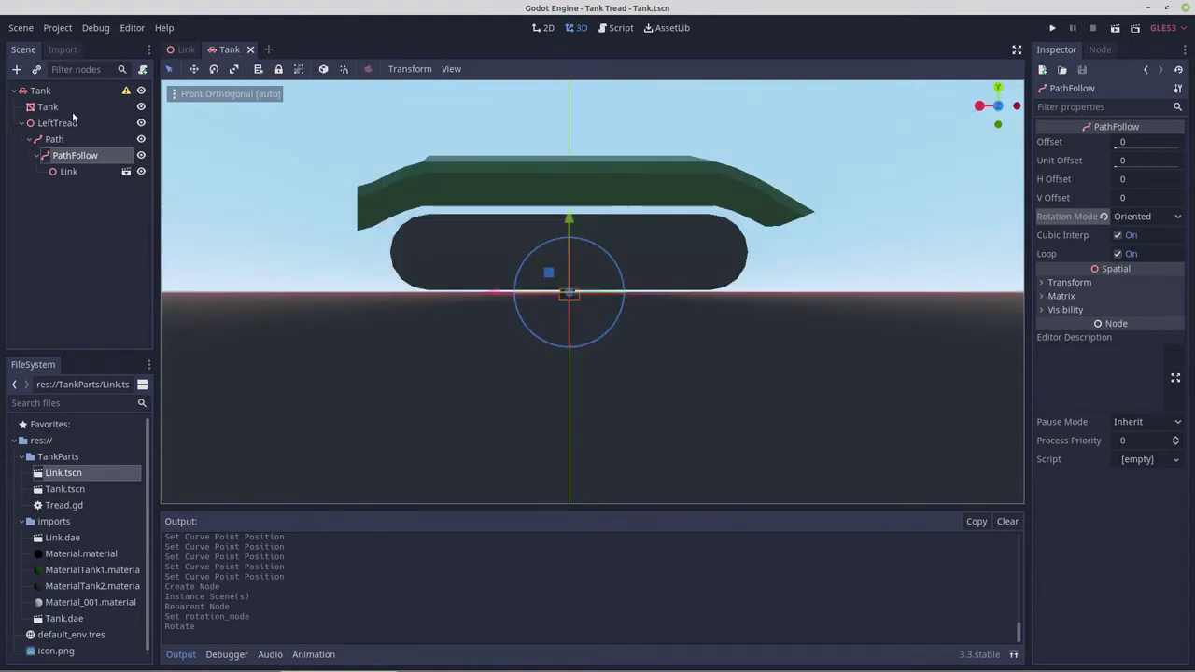
{"action": "left_click", "coordinate": [56, 124]}
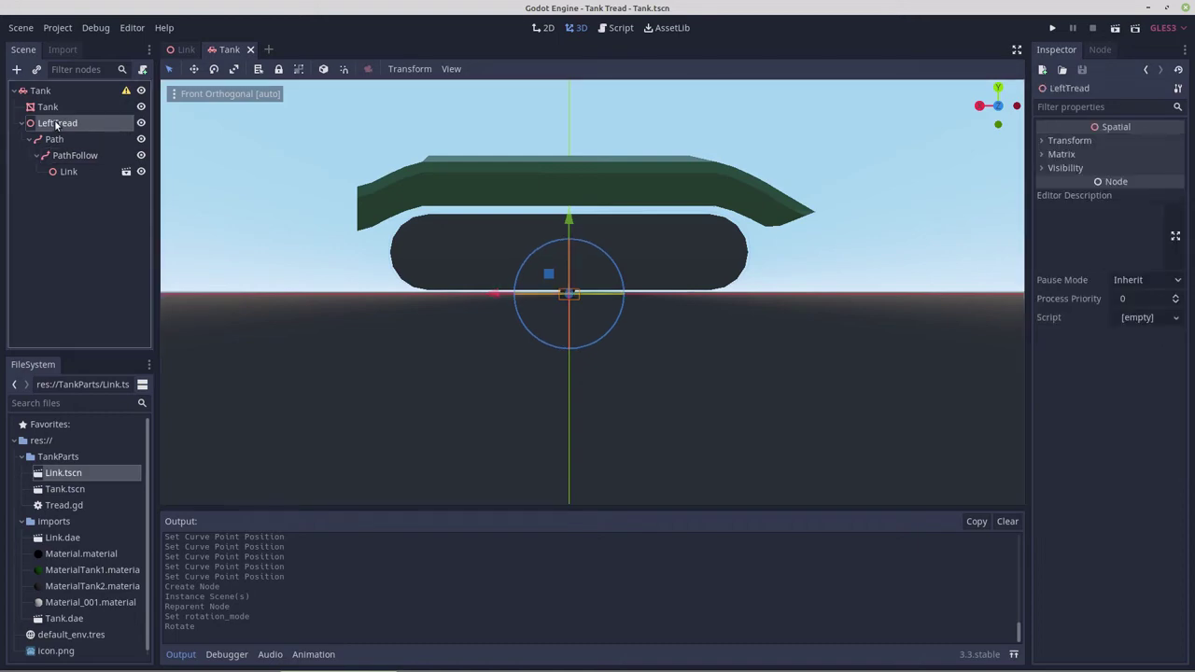
{"action": "left_click", "coordinate": [142, 69]}
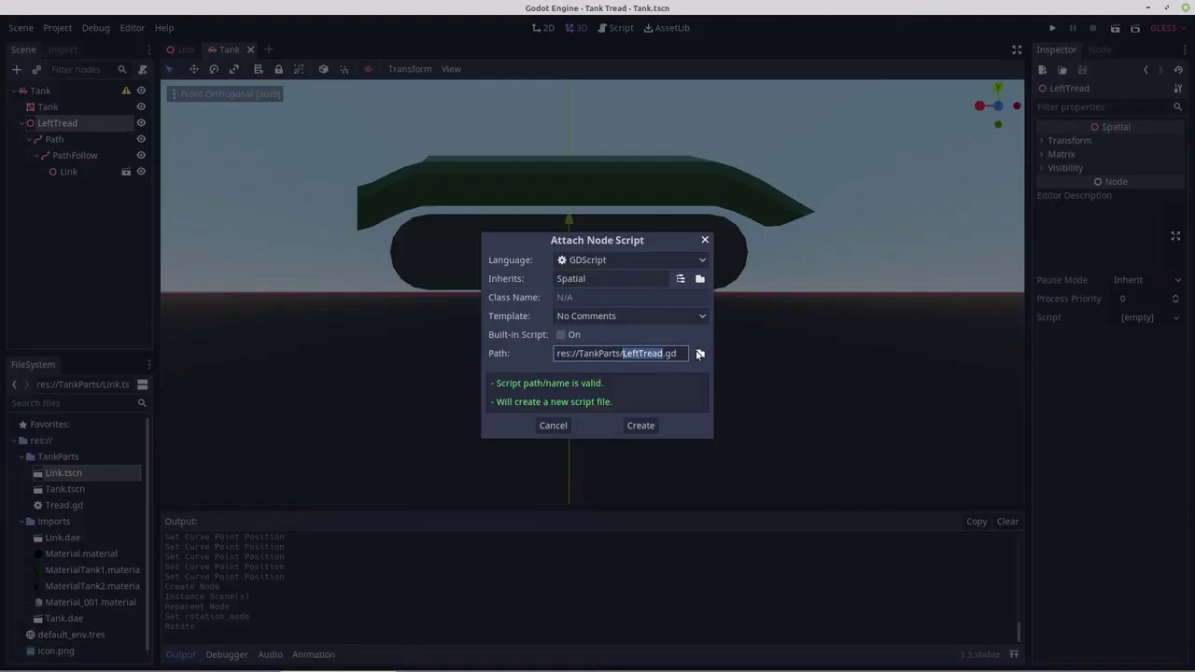
{"action": "left_click", "coordinate": [700, 353]}
{"action": "double_click", "coordinate": [289, 163]}
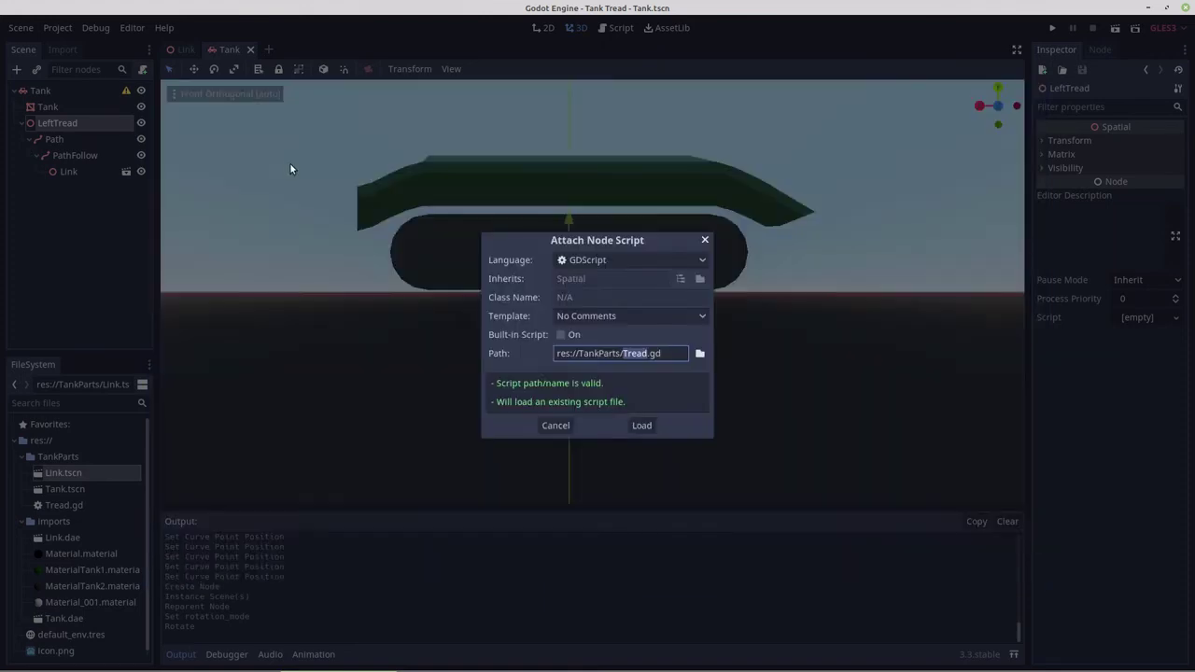
{"action": "left_click", "coordinate": [643, 426]}
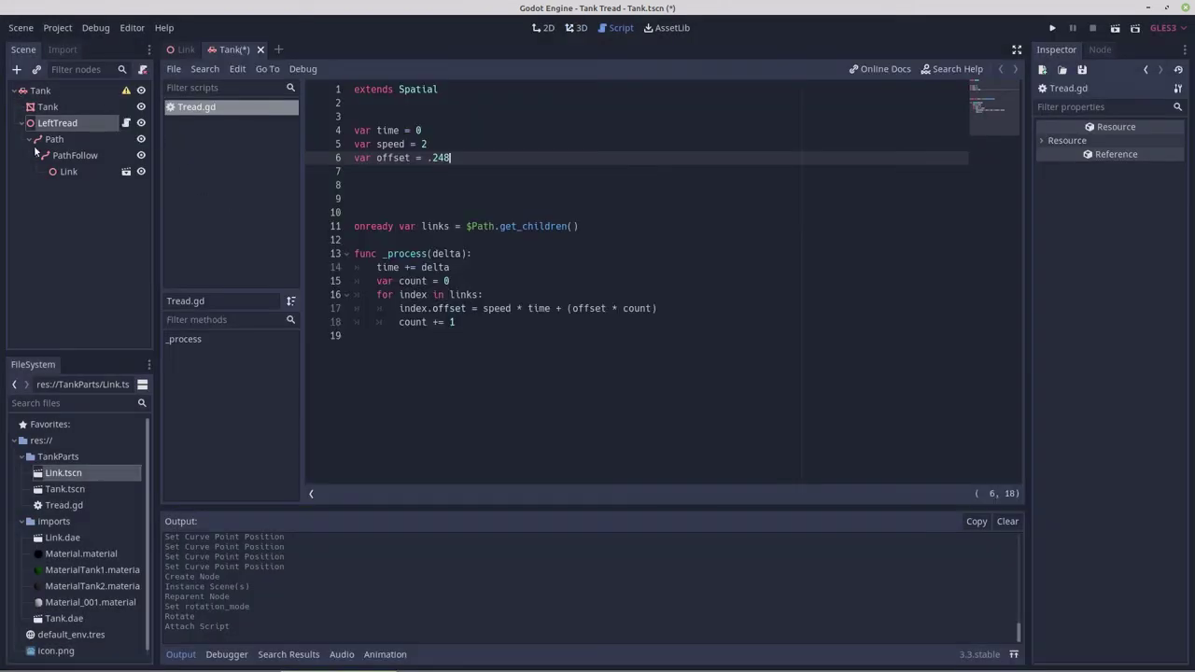
{"action": "left_click", "coordinate": [576, 27]}
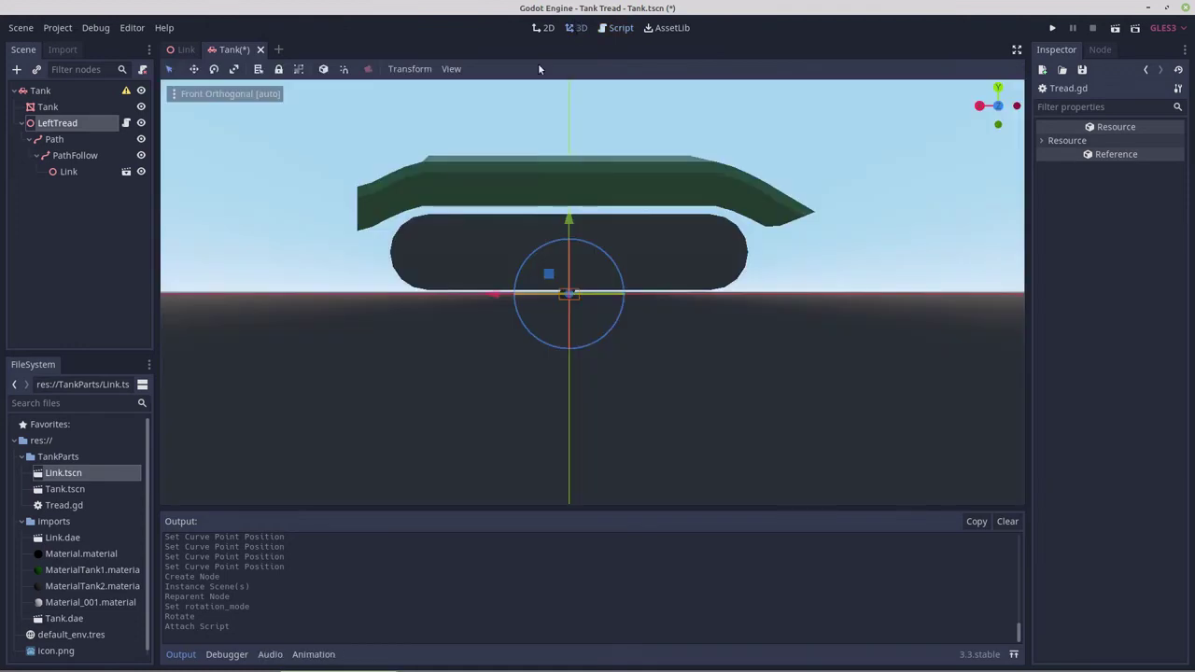
Try duplicating the PathFollow node together with its link, and undo the duplication
{"action": "left_click", "coordinate": [68, 159]}
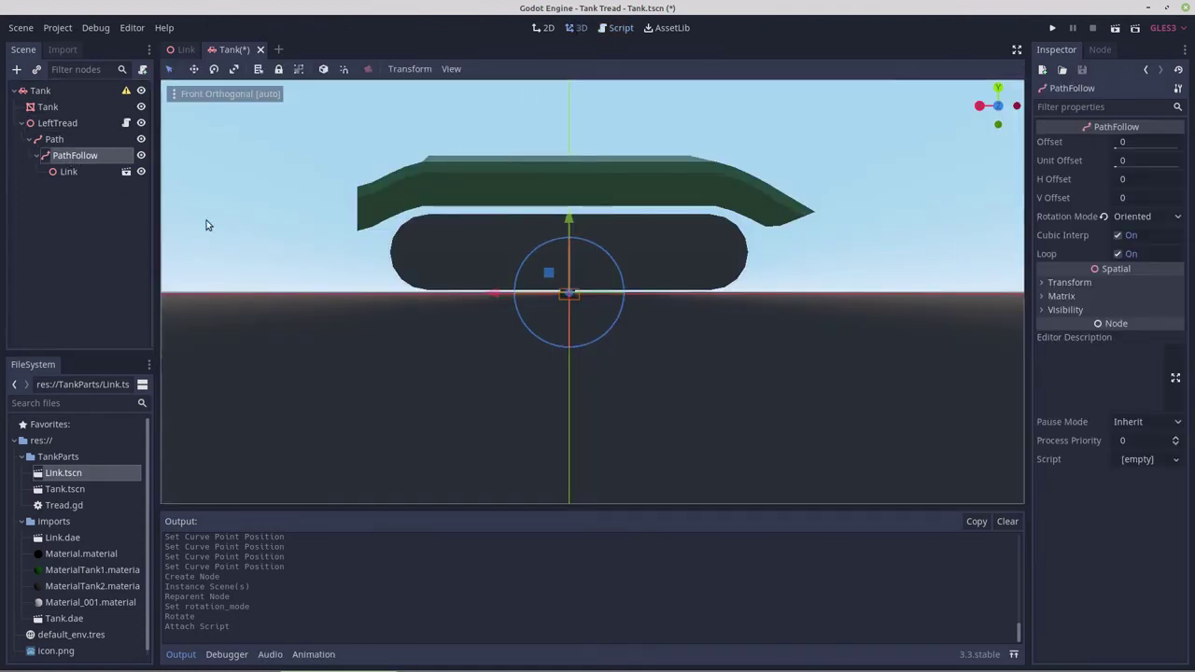
{"action": "scroll", "coordinate": [370, 277], "scroll_direction": "up", "scroll_amount": 10}
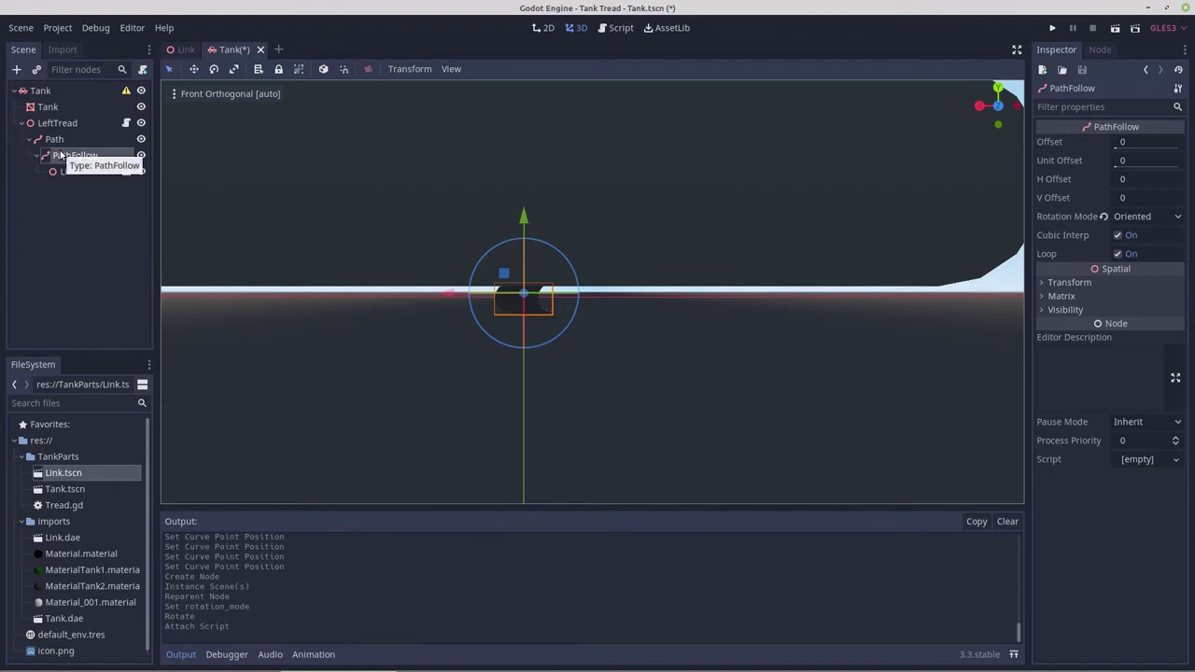
{"action": "key", "text": "ctrl+d"}
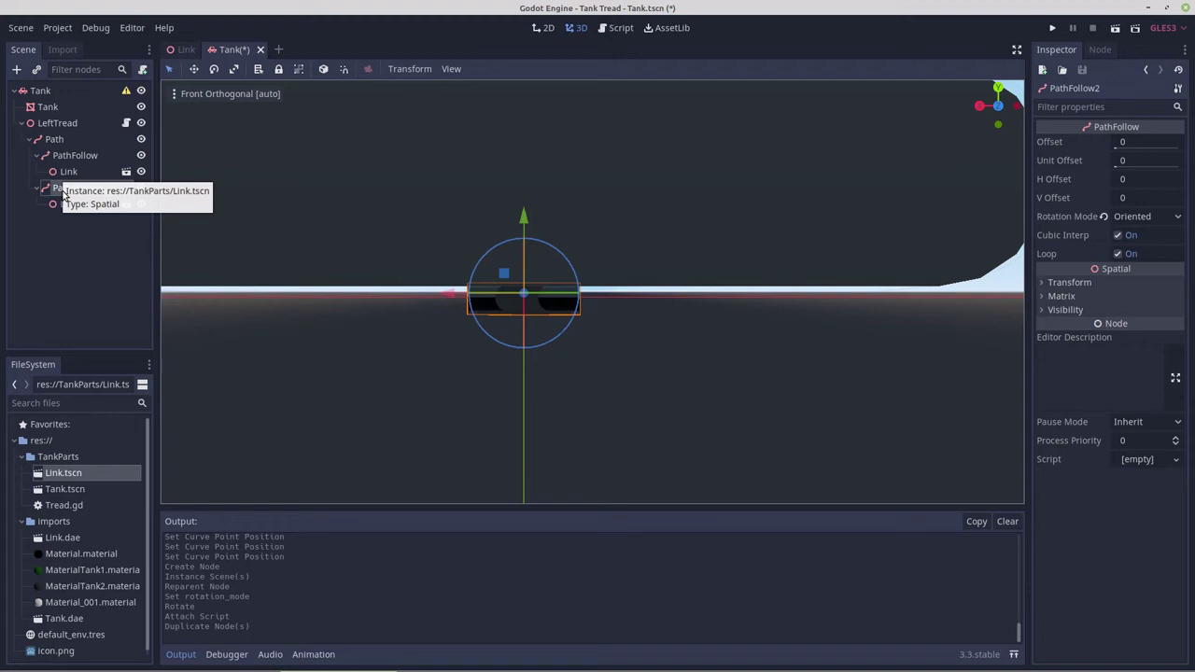
{"action": "key", "text": "ctrl+z"}
Zero the PathFollow node's transform by setting its X rotation and its X and Y translation to 0
{"action": "left_click", "coordinate": [64, 156]}
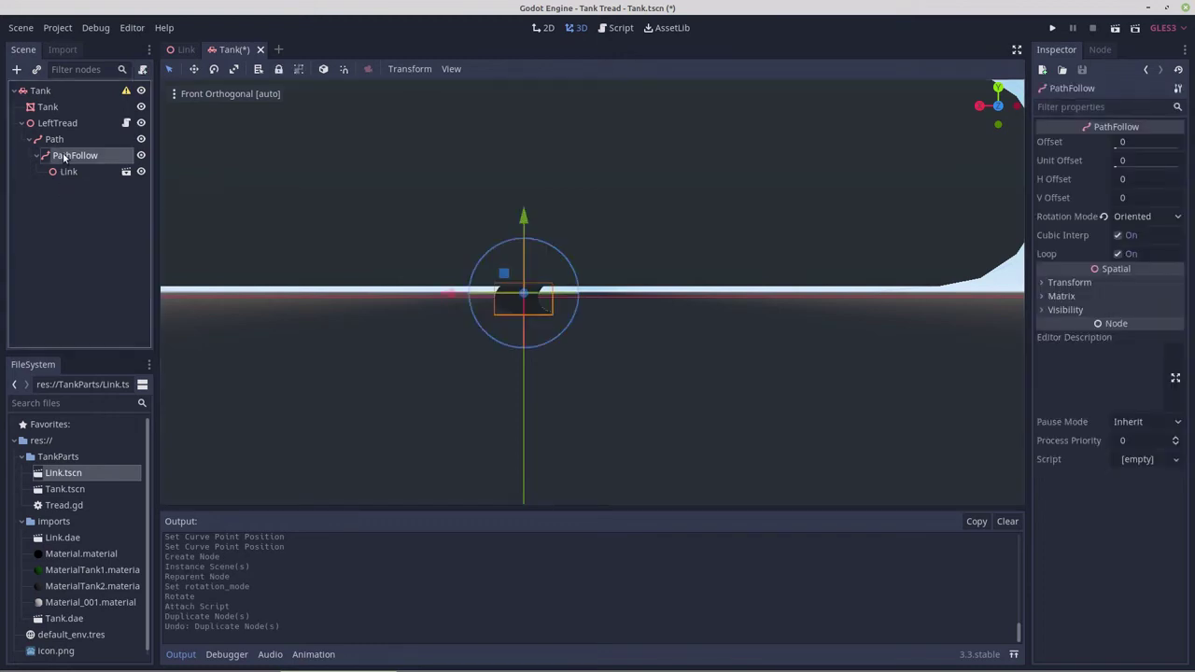
{"action": "left_click", "coordinate": [1042, 282]}
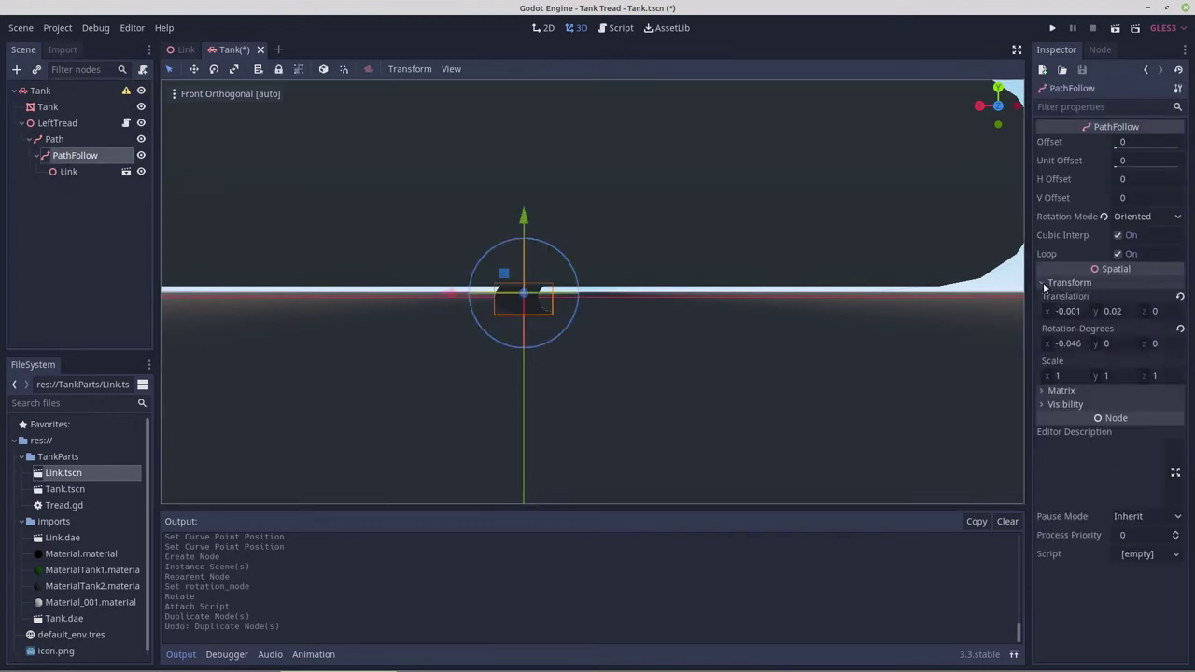
{"action": "left_click", "coordinate": [1069, 345]}
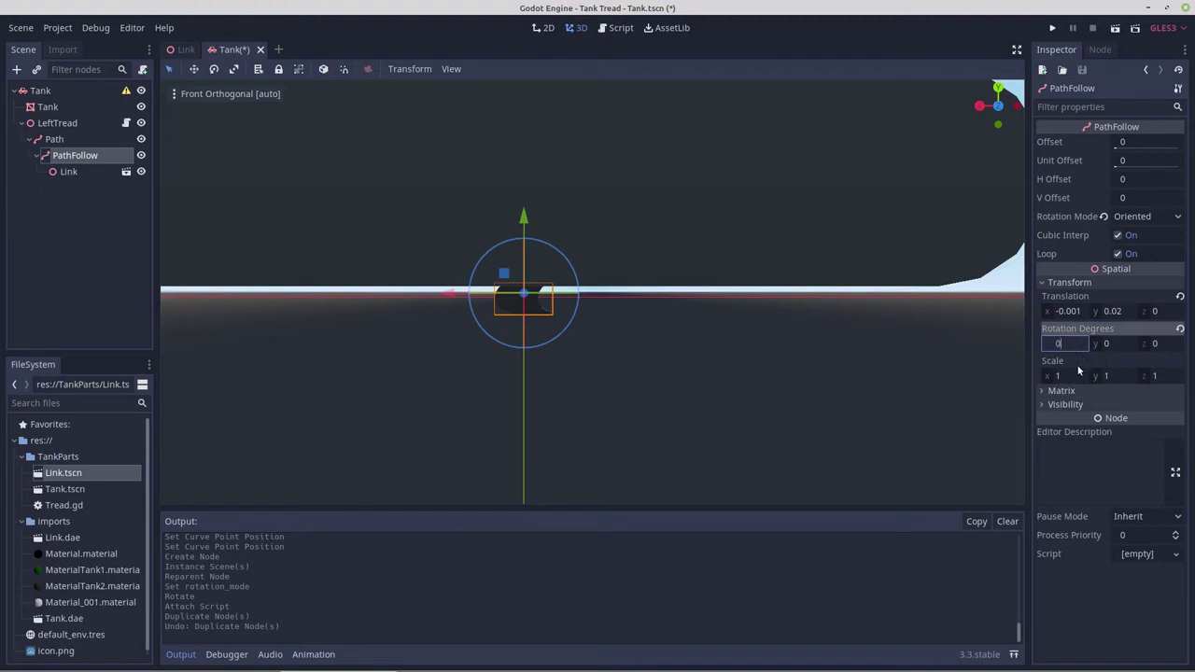
{"action": "key", "text": "Return"}
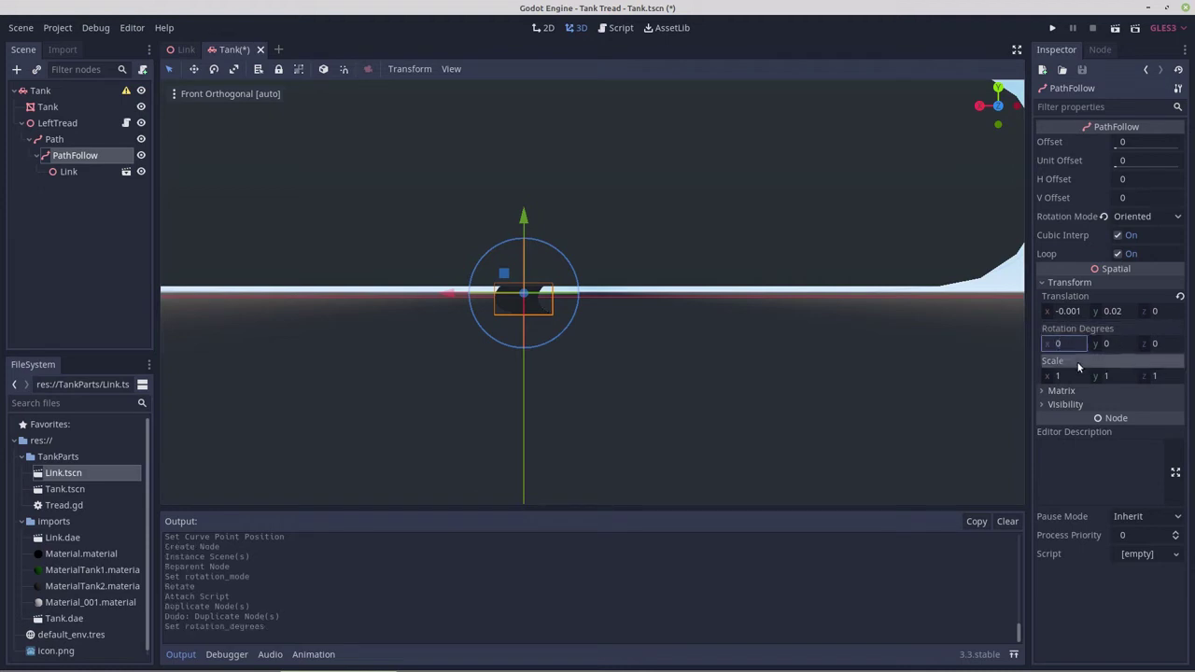
{"action": "left_click", "coordinate": [1118, 312]}
{"action": "type", "text": "0"}
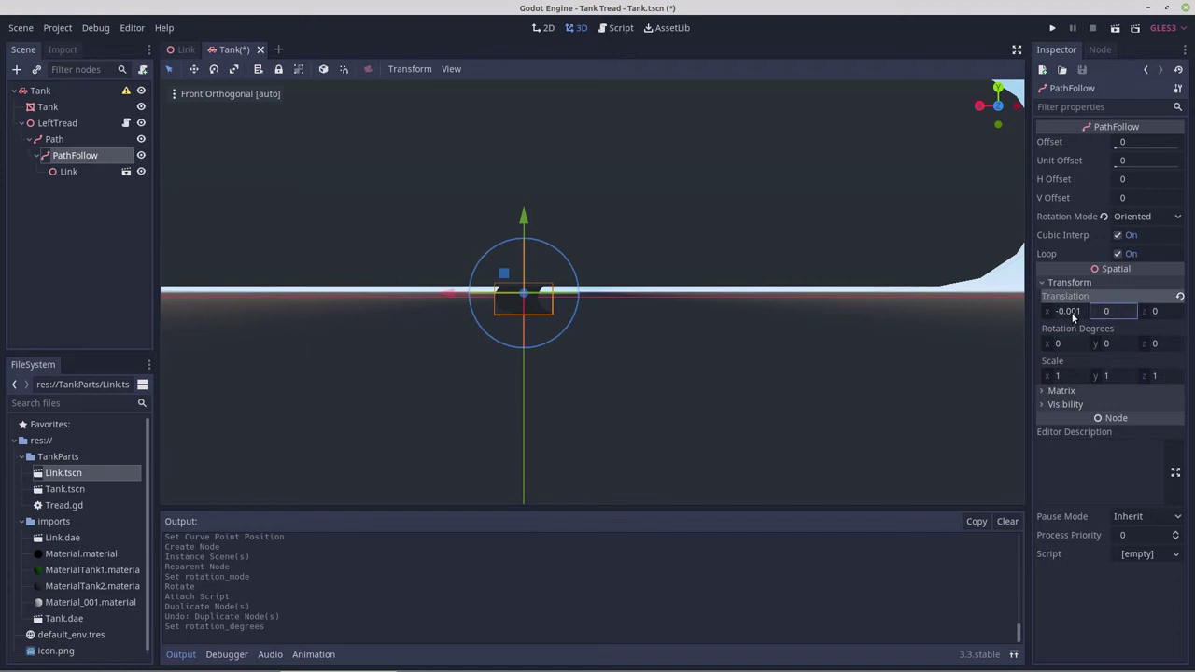
{"action": "left_click", "coordinate": [1069, 312]}
{"action": "type", "text": "0"}
{"action": "left_click", "coordinate": [1089, 393]}
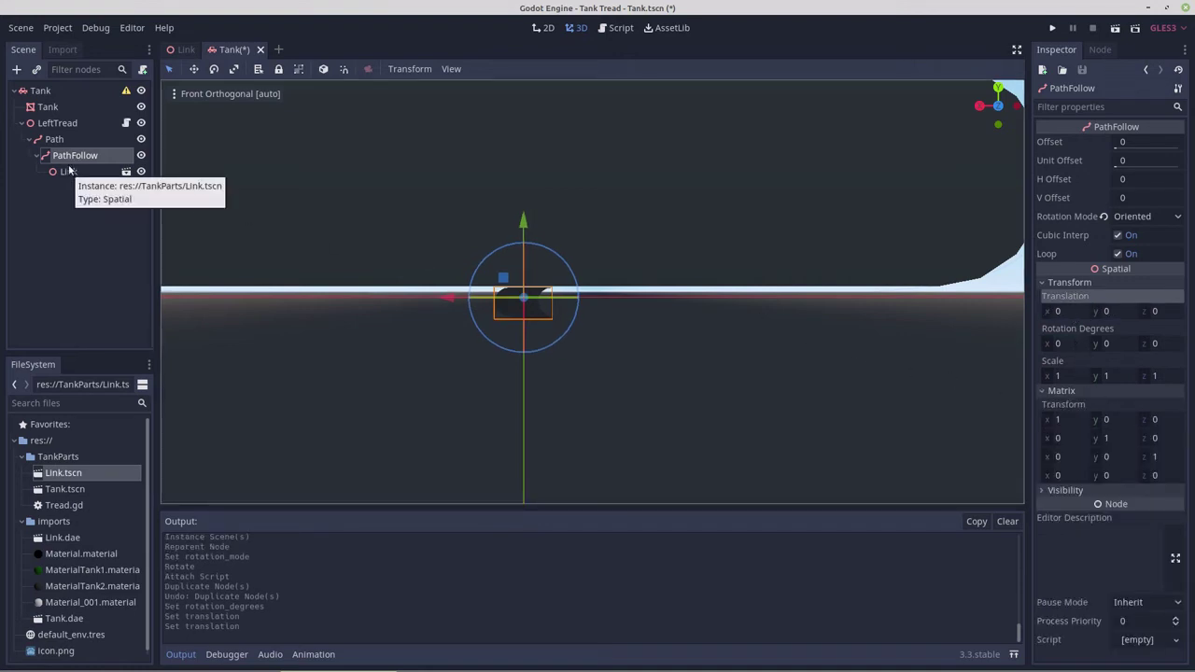
Compare the transform values of the Path, PathFollow and Link nodes to examine how the link is offset and oriented
{"action": "left_click", "coordinate": [54, 140]}
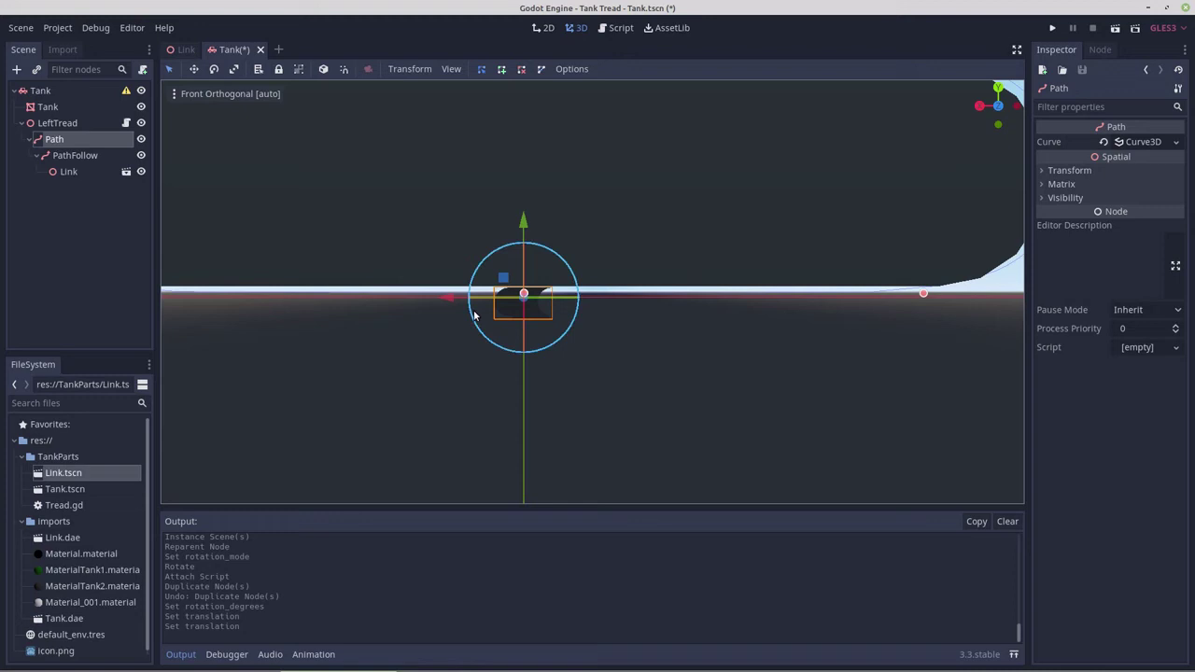
{"action": "left_click", "coordinate": [68, 158]}
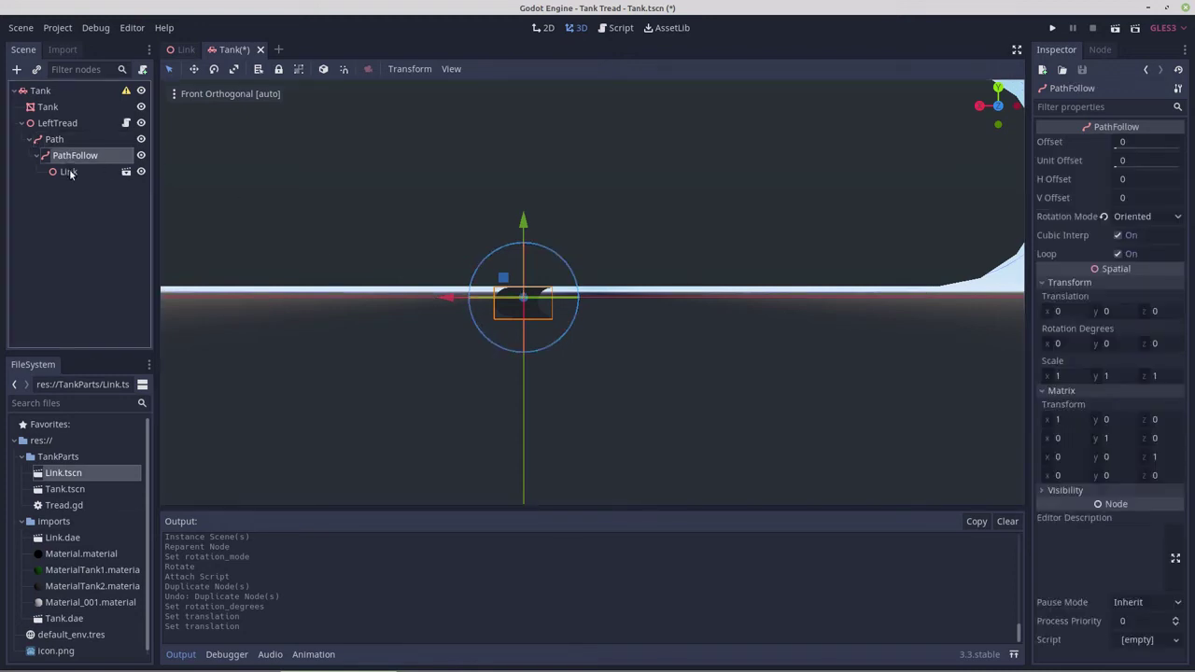
{"action": "left_click", "coordinate": [70, 173]}
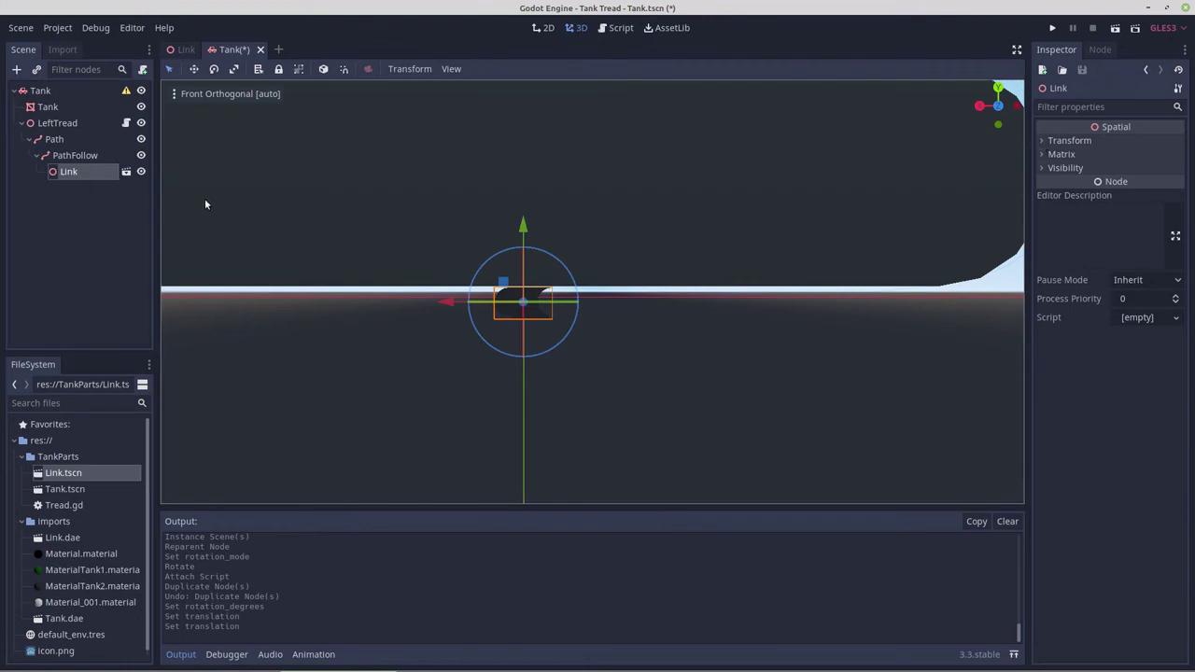
{"action": "left_click", "coordinate": [1036, 141]}
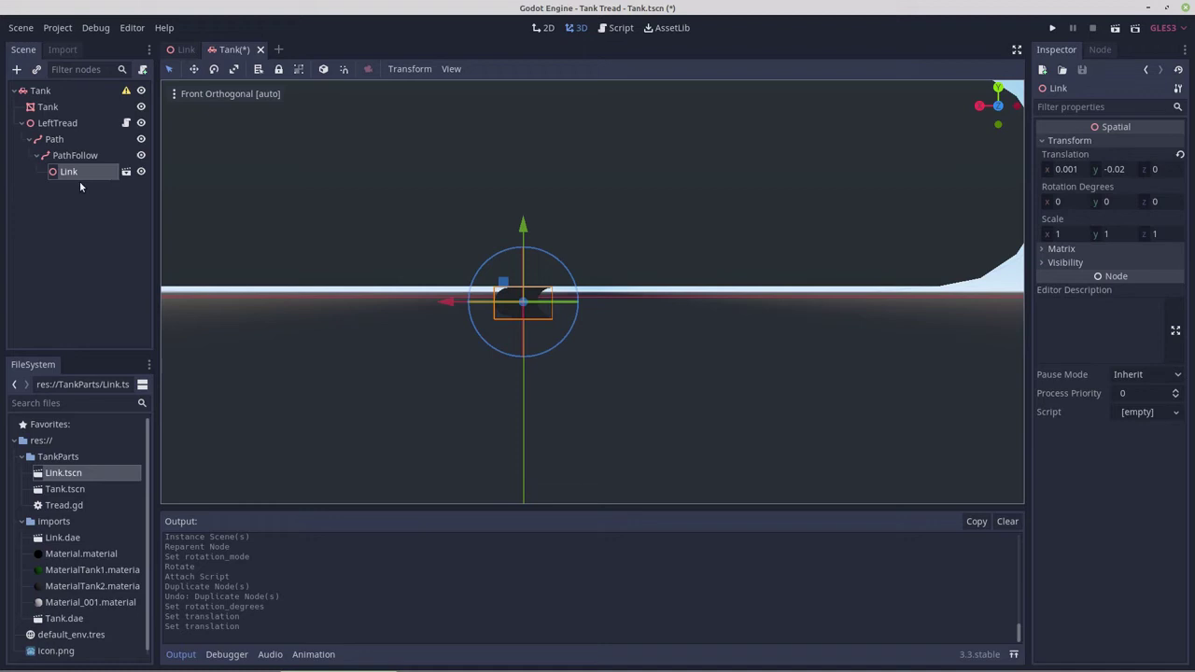
{"action": "left_click", "coordinate": [72, 155]}
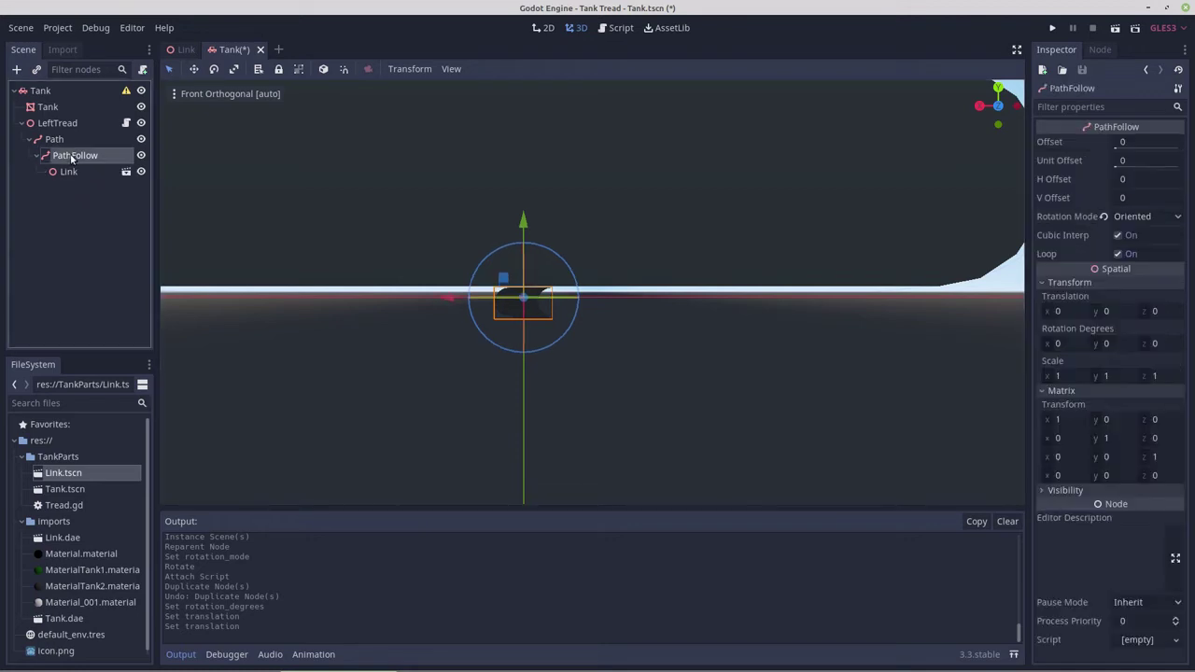
{"action": "left_click", "coordinate": [56, 141]}
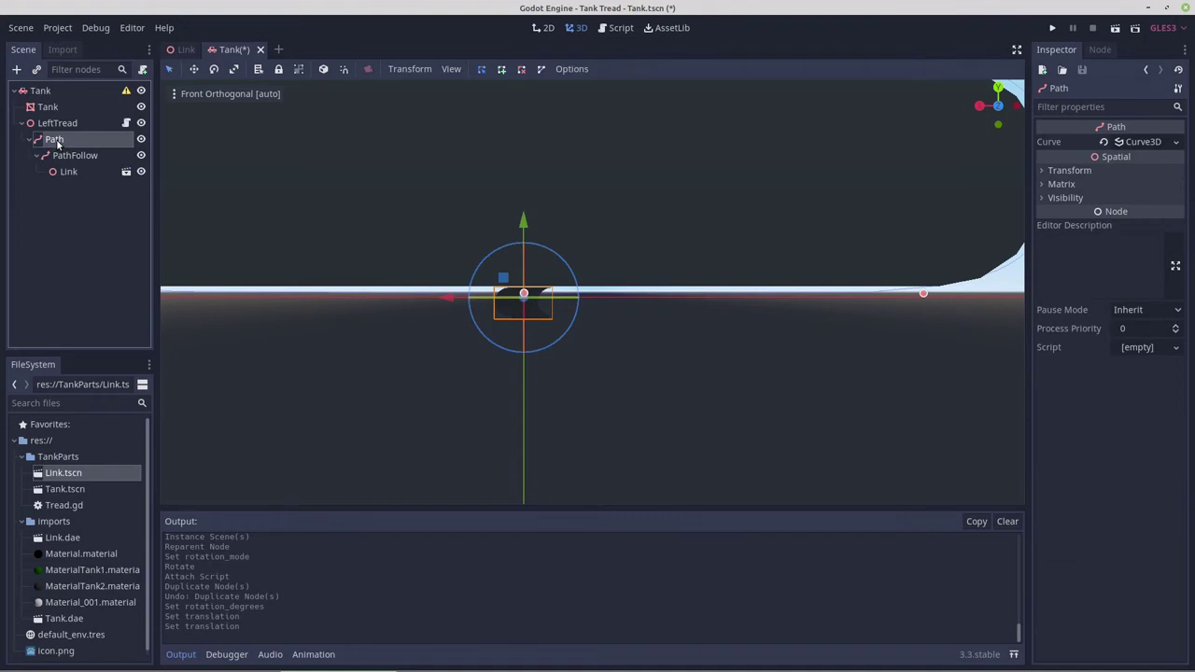
{"action": "left_click", "coordinate": [1043, 172]}
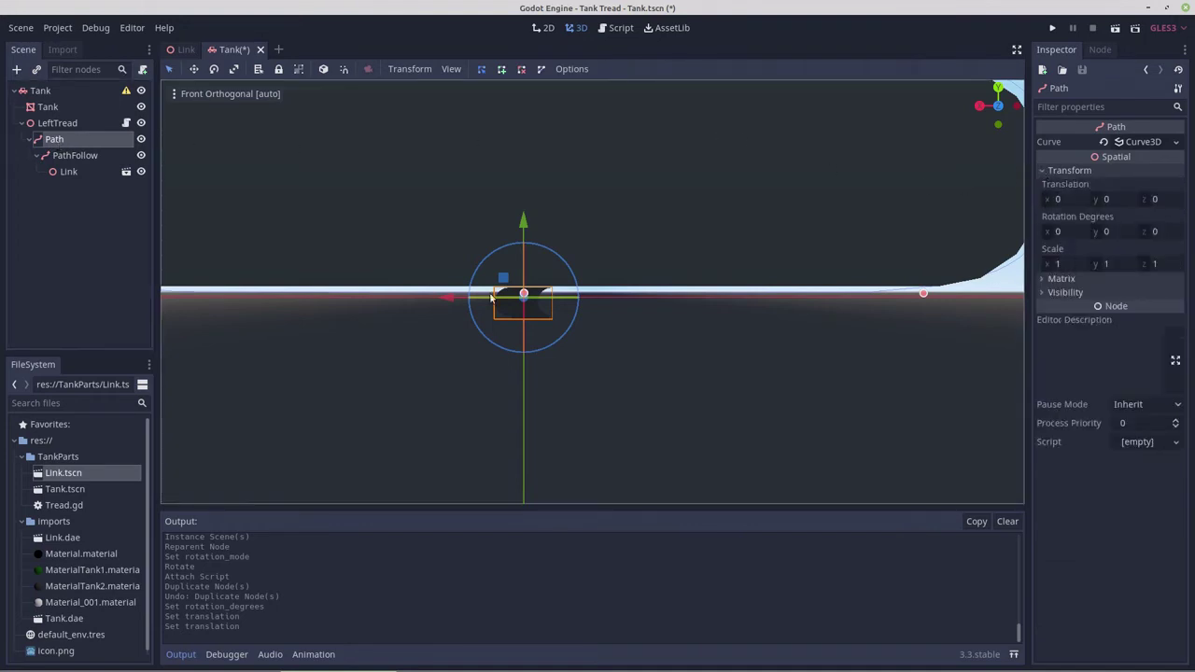
{"action": "left_click", "coordinate": [67, 172]}
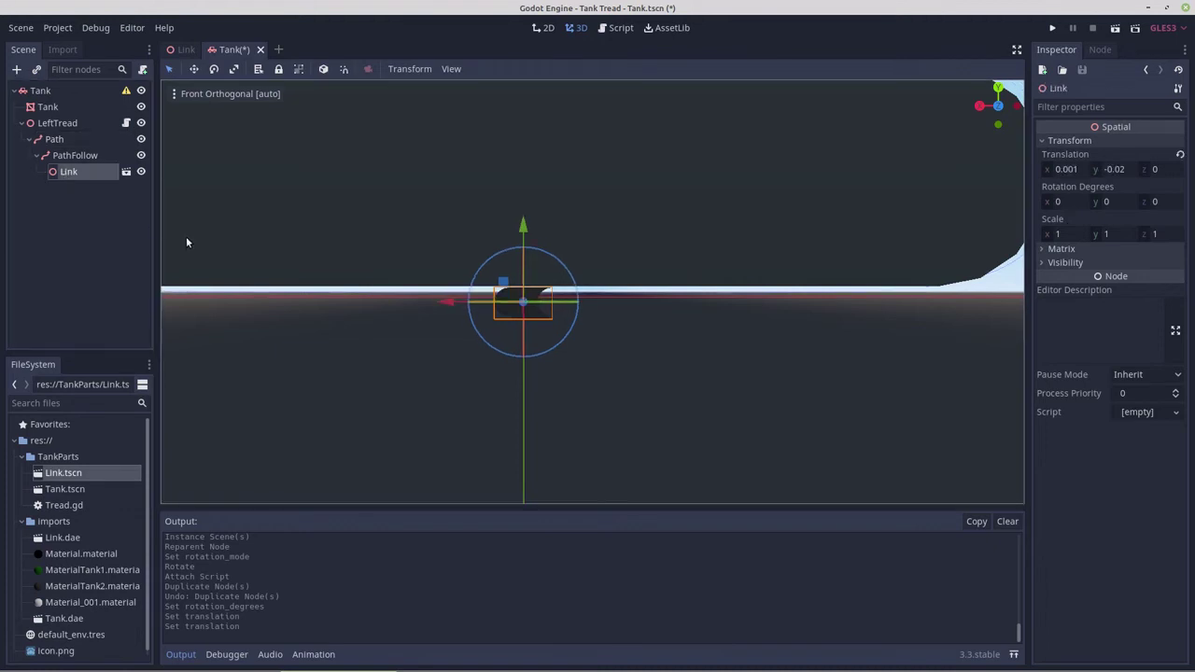
Duplicate the PathFollow node with its link, and delete the original PathFollow and its children
{"action": "left_click", "coordinate": [66, 156]}
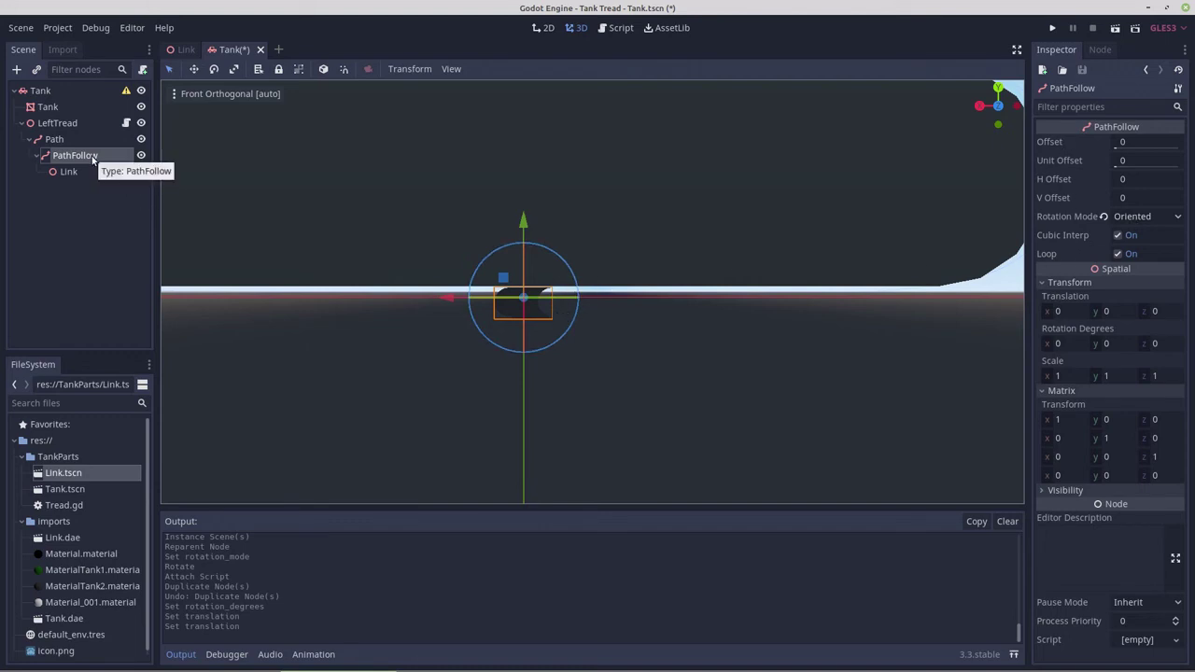
{"action": "key", "text": "ctrl+d"}
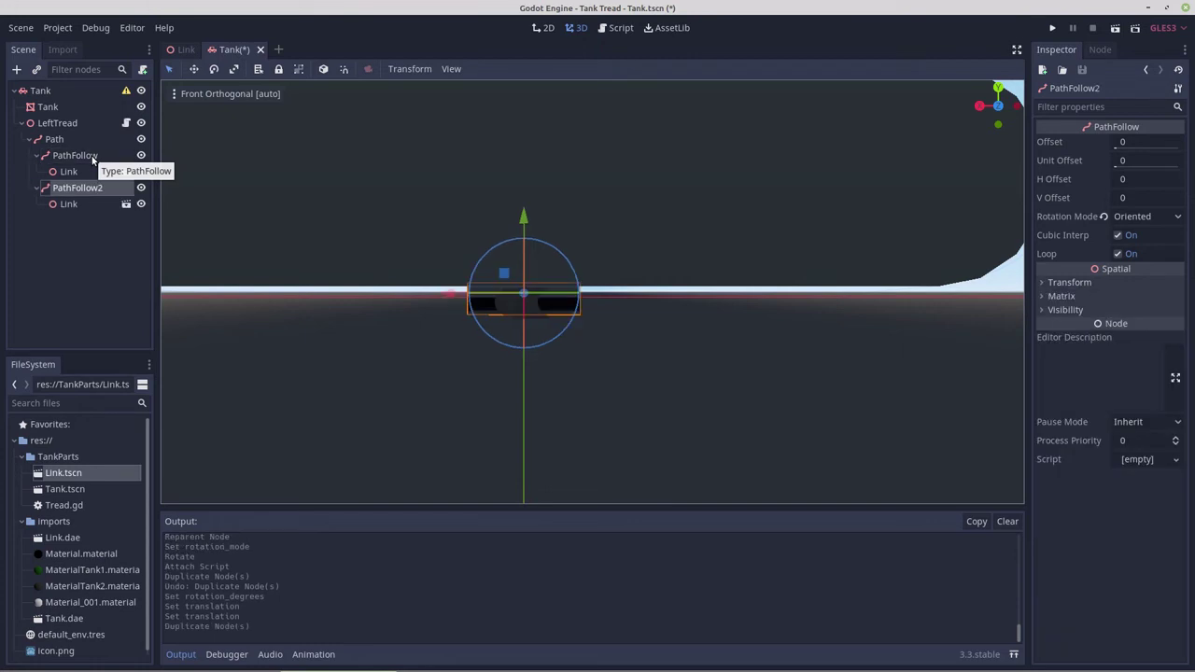
{"action": "left_click", "coordinate": [90, 160]}
{"action": "right_click", "coordinate": [93, 158]}
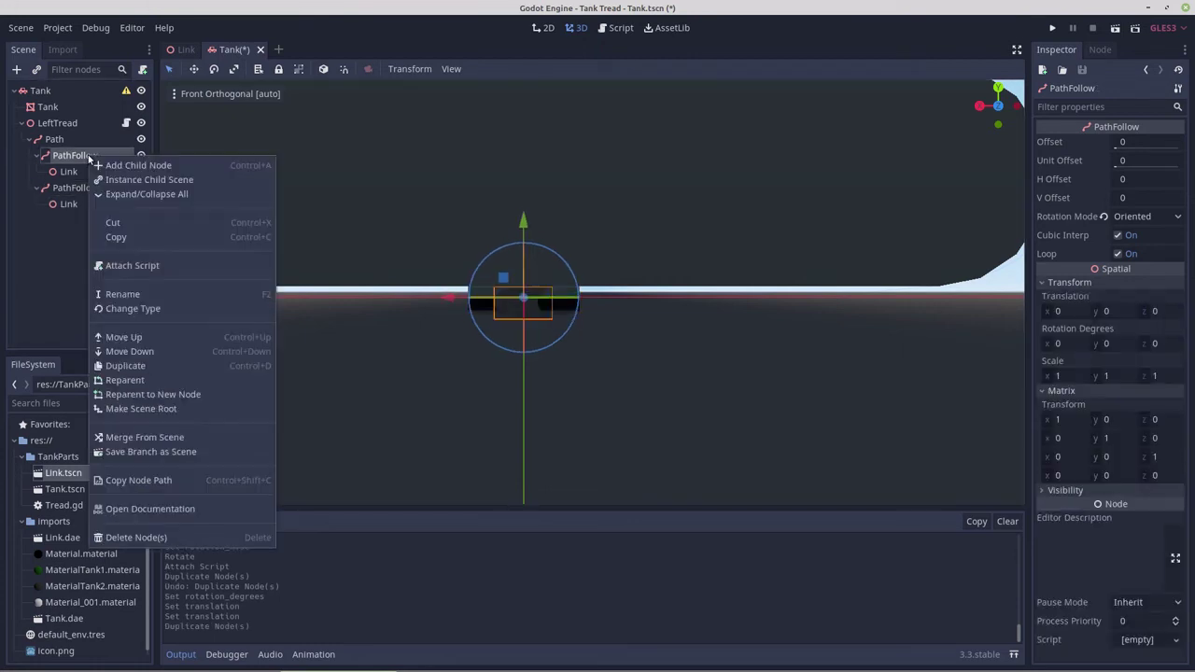
{"action": "left_click", "coordinate": [136, 538]}
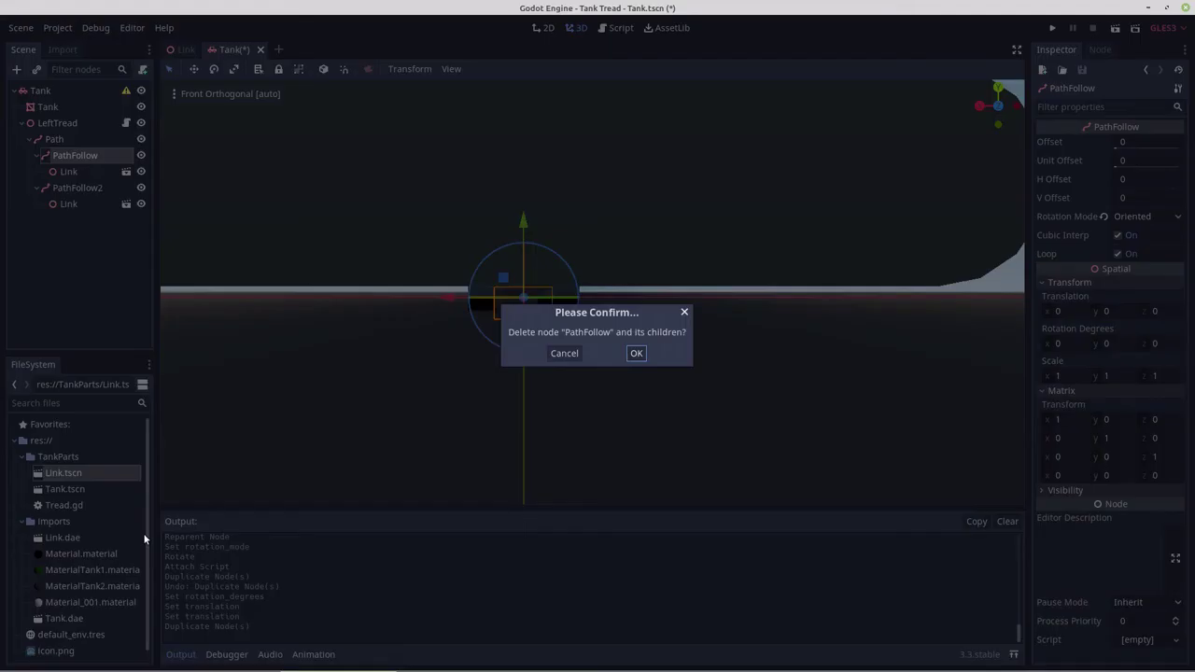
{"action": "left_click", "coordinate": [636, 352]}
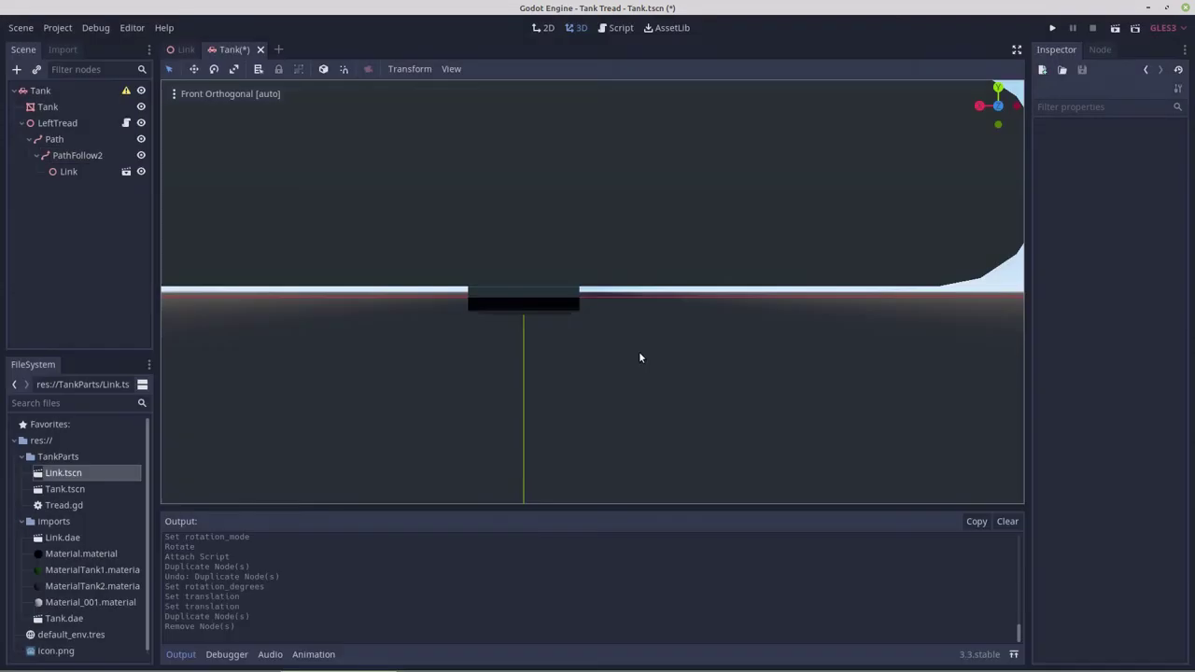
Rotate the Link node under PathFollow2 a quarter turn about the vertical axis to line it up with the track, and save the scene
{"action": "left_click", "coordinate": [67, 171]}
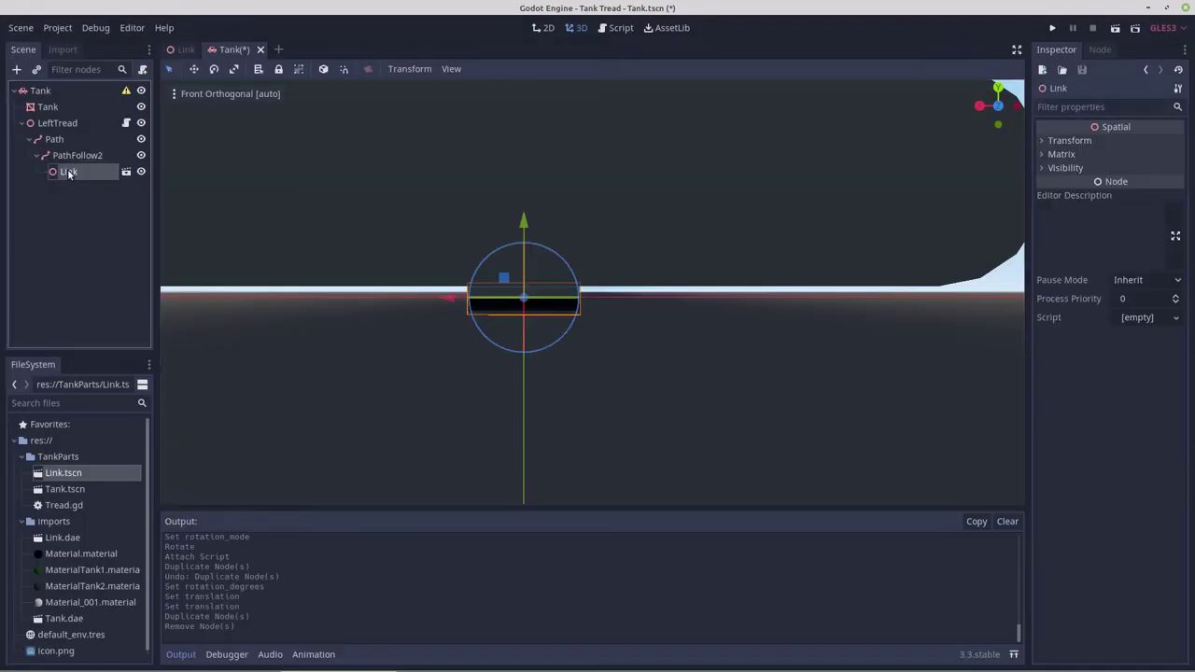
{"action": "scroll", "coordinate": [588, 353], "scroll_direction": "down", "scroll_amount": 8}
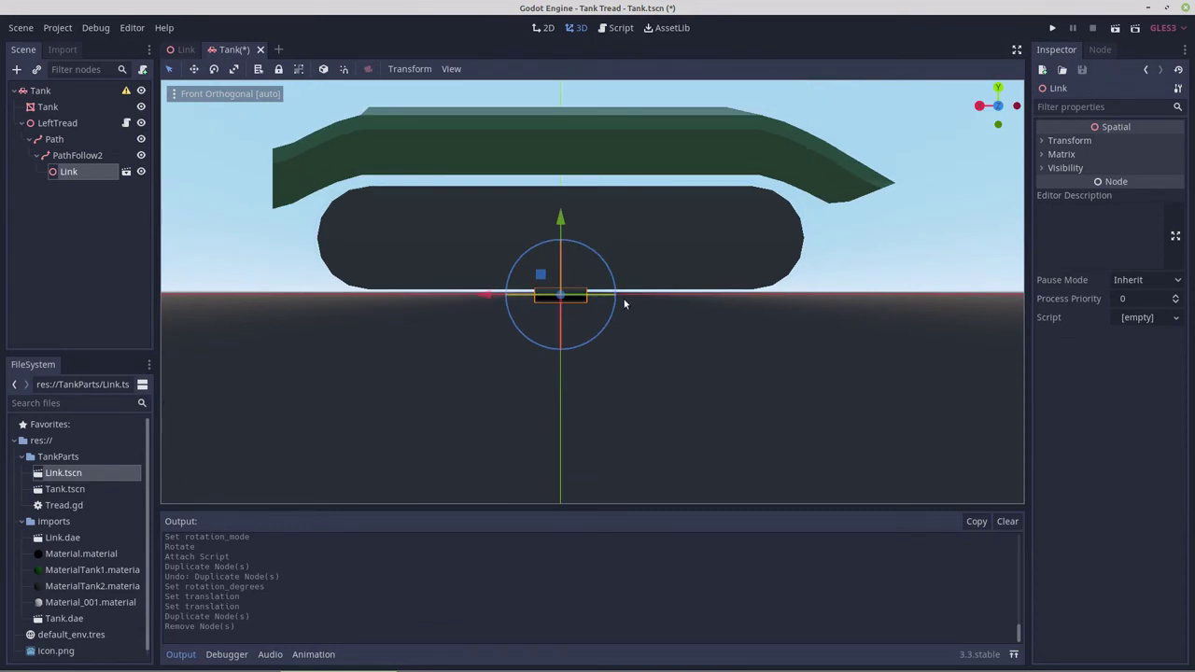
{"action": "middle_click_drag", "start_coordinate": [625, 302], "coordinate": [628, 446]}
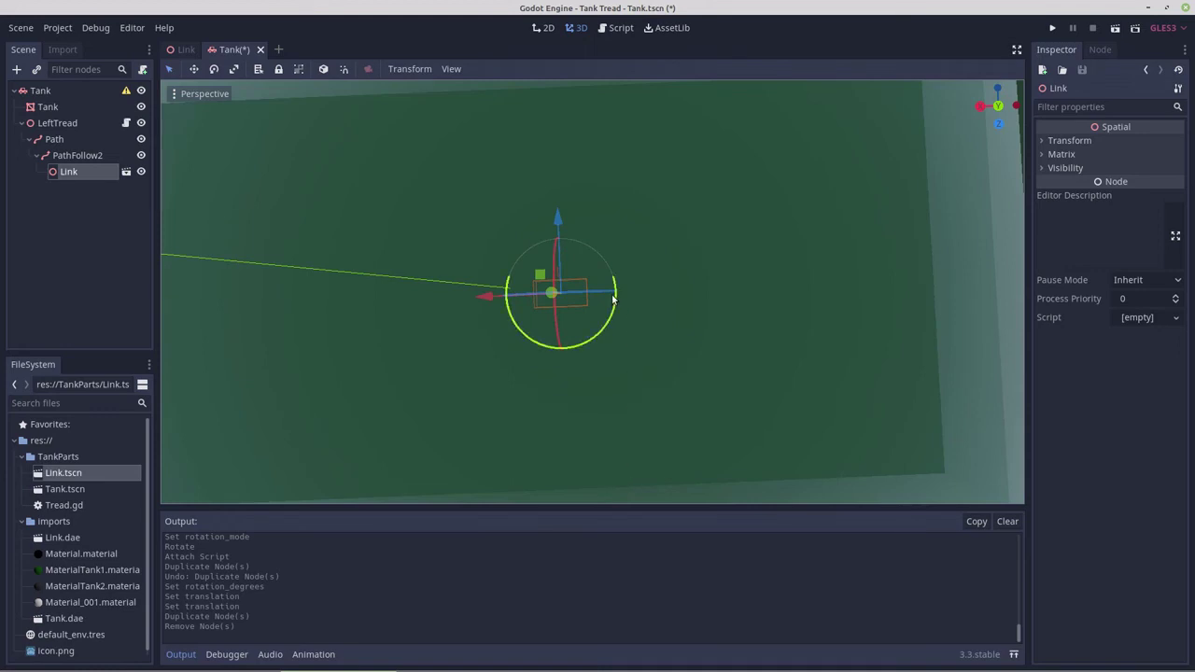
{"action": "left_click_drag", "start_coordinate": [617, 301], "coordinate": [549, 347]}
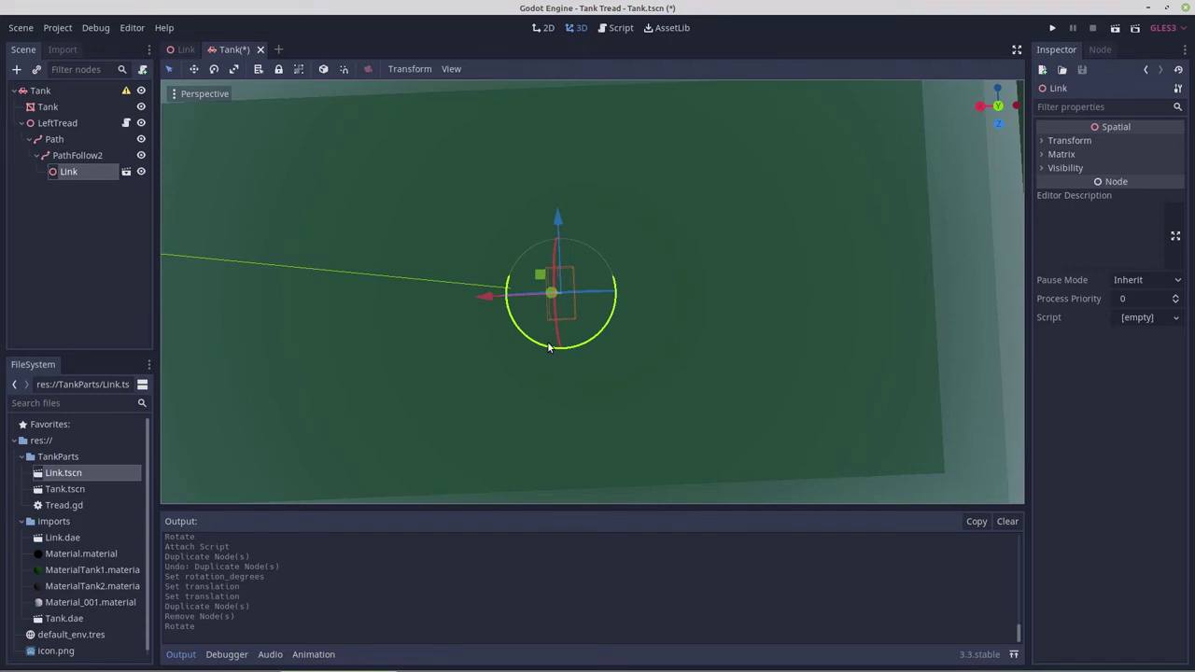
{"action": "key", "text": "KP_1"}
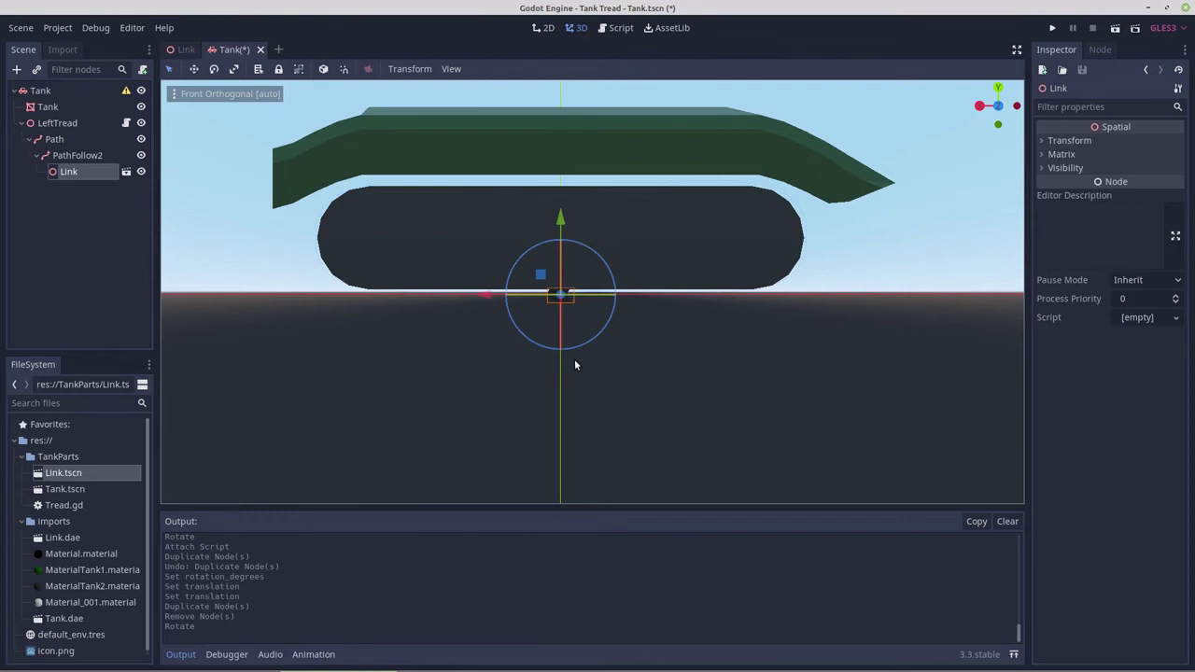
{"action": "key", "text": "ctrl+s"}
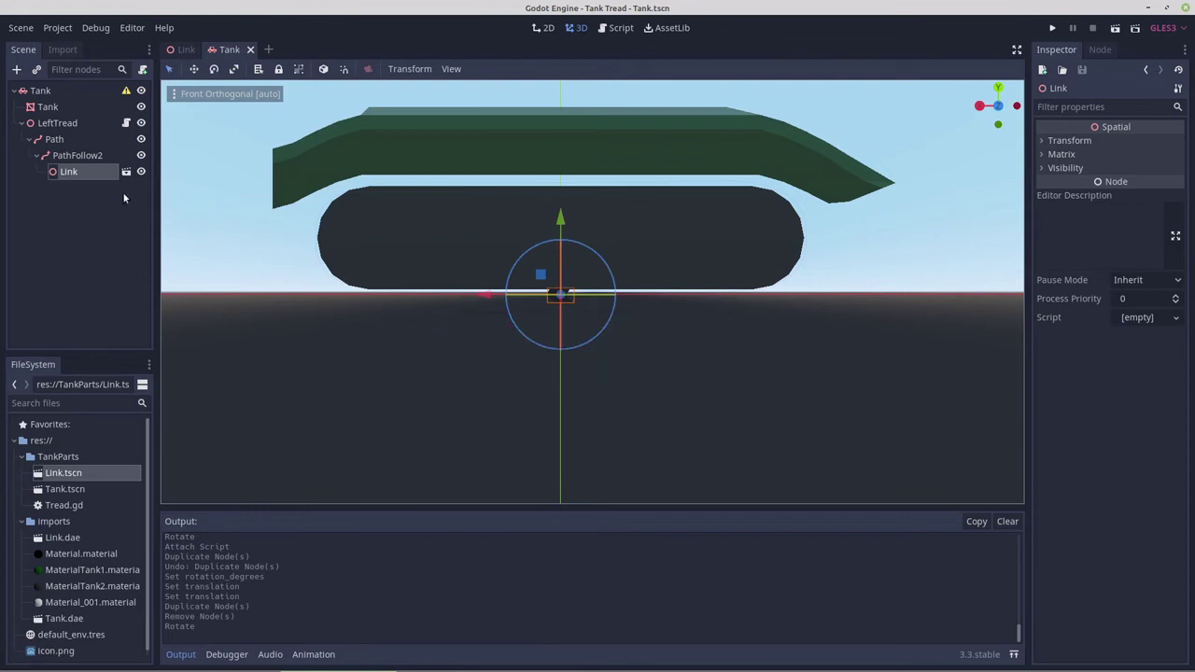
{"action": "left_click", "coordinate": [74, 159]}
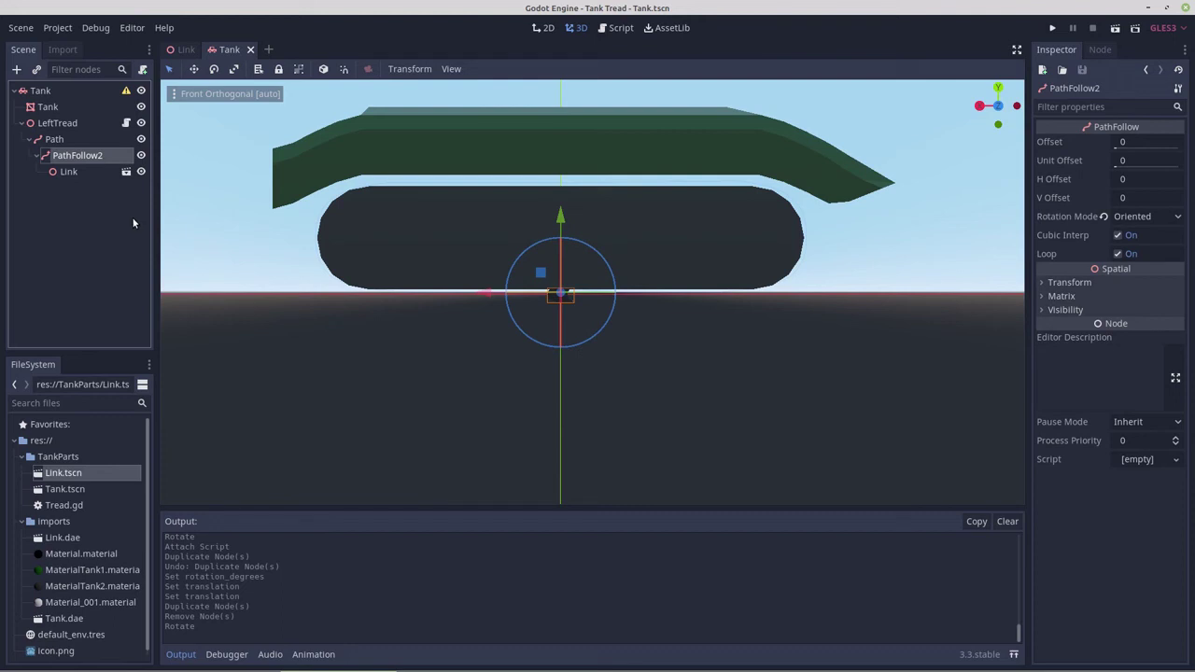
Duplicate the PathFollow2 node together with its link four times under the Path node
{"action": "key", "text": "ctrl+d"}
{"action": "key", "text": "ctrl+d"}
{"action": "key", "text": "ctrl+d"}
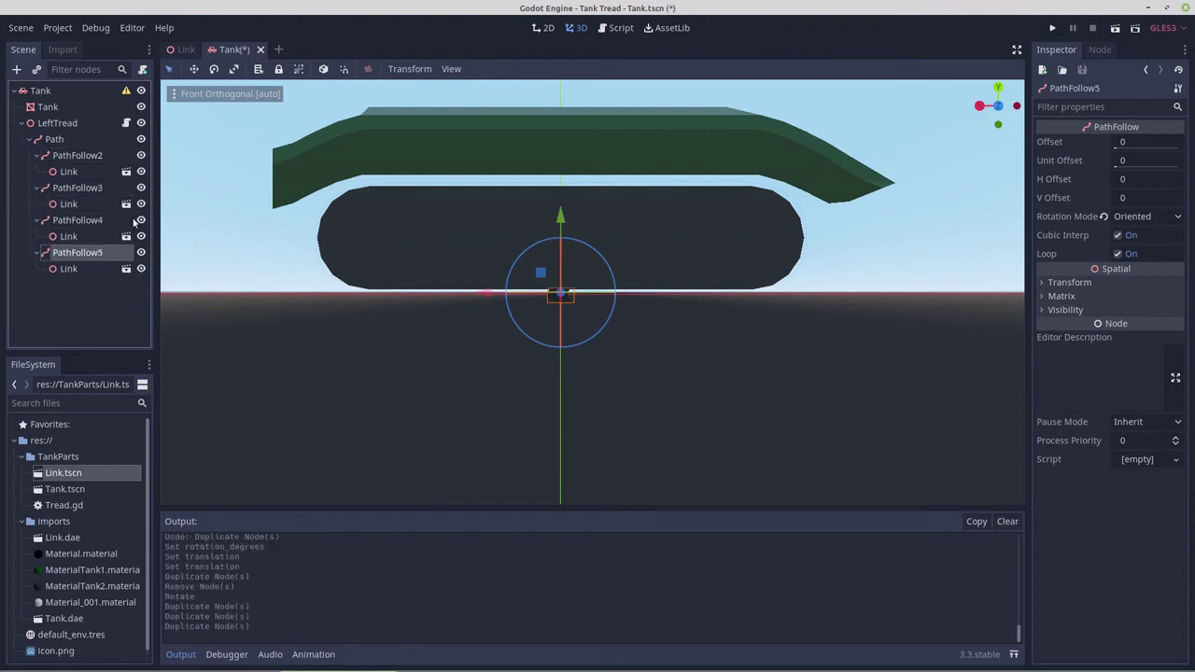
{"action": "key", "text": "ctrl+d"}
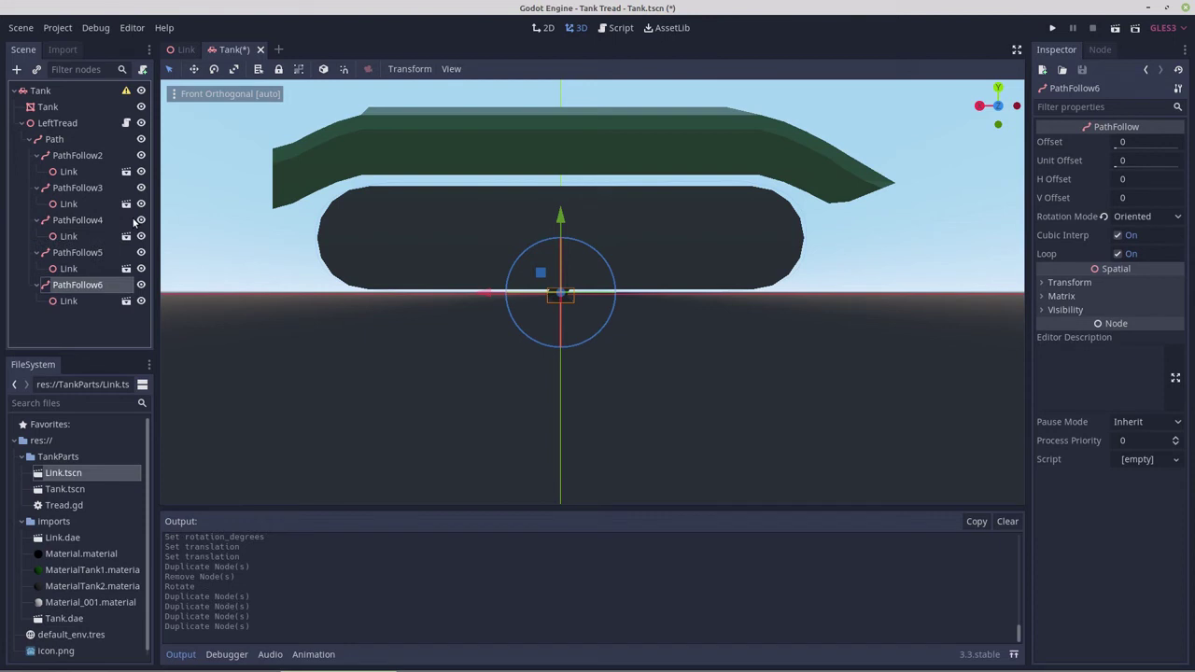
Review the Tread.gd script and run the project to test the links, closing the game window when done
{"action": "left_click", "coordinate": [615, 28]}
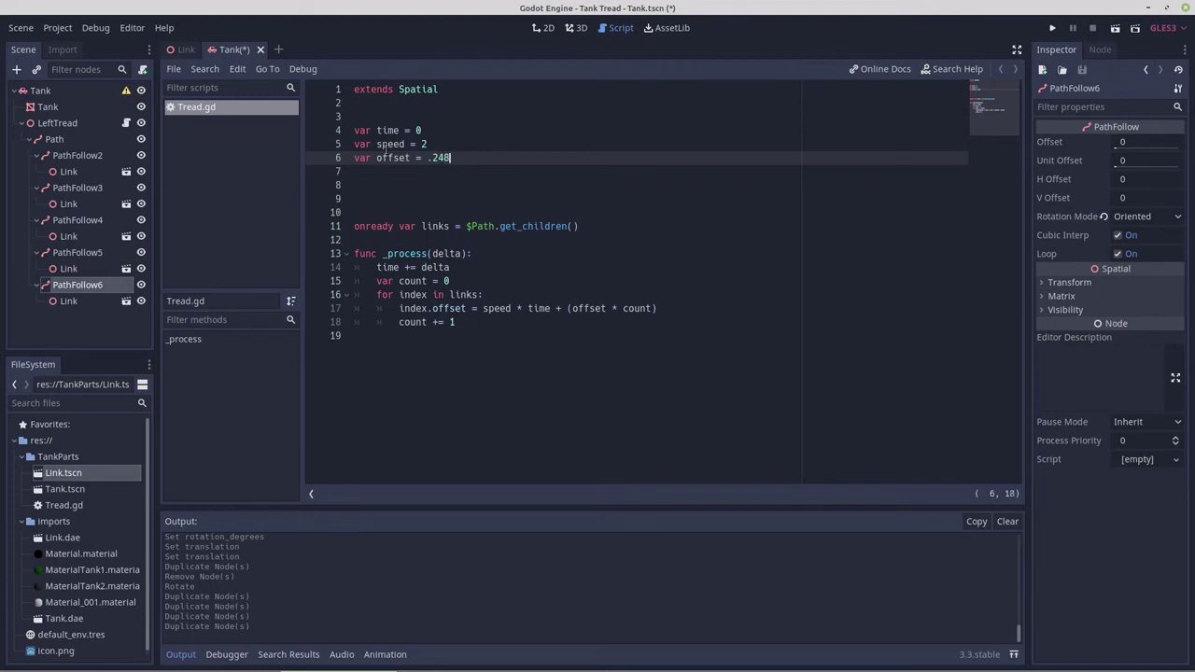
{"action": "left_click", "coordinate": [1115, 29]}
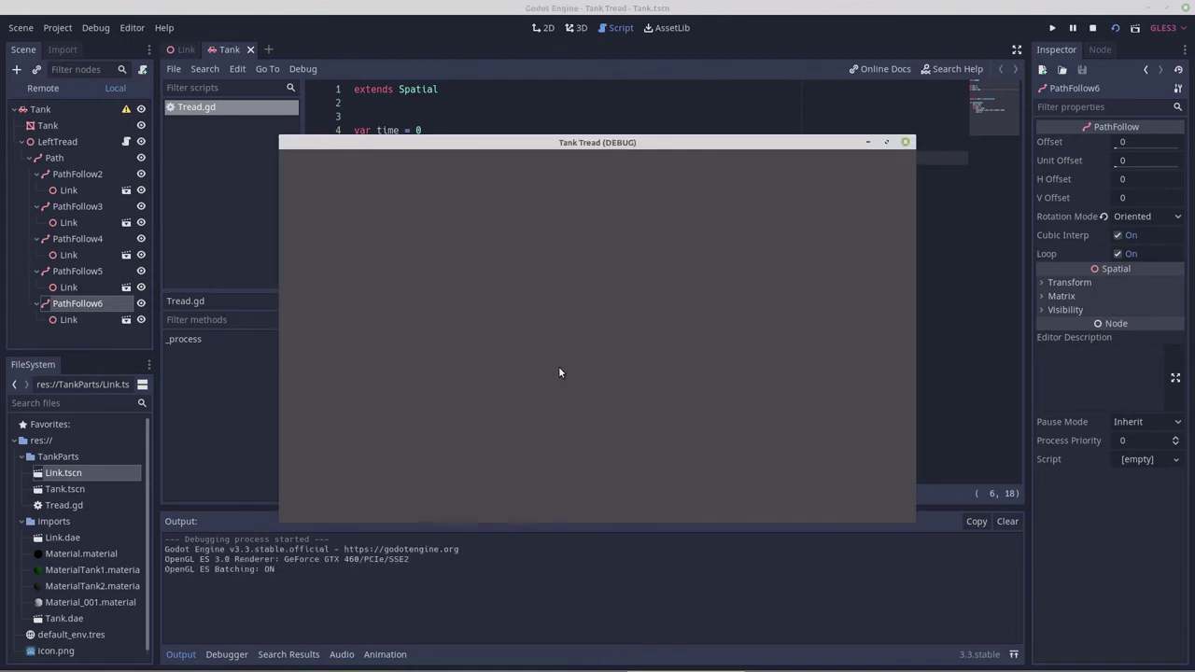
{"action": "left_click", "coordinate": [905, 142]}
Add a Camera node as a child of the root Tank node
{"action": "left_click", "coordinate": [41, 91]}
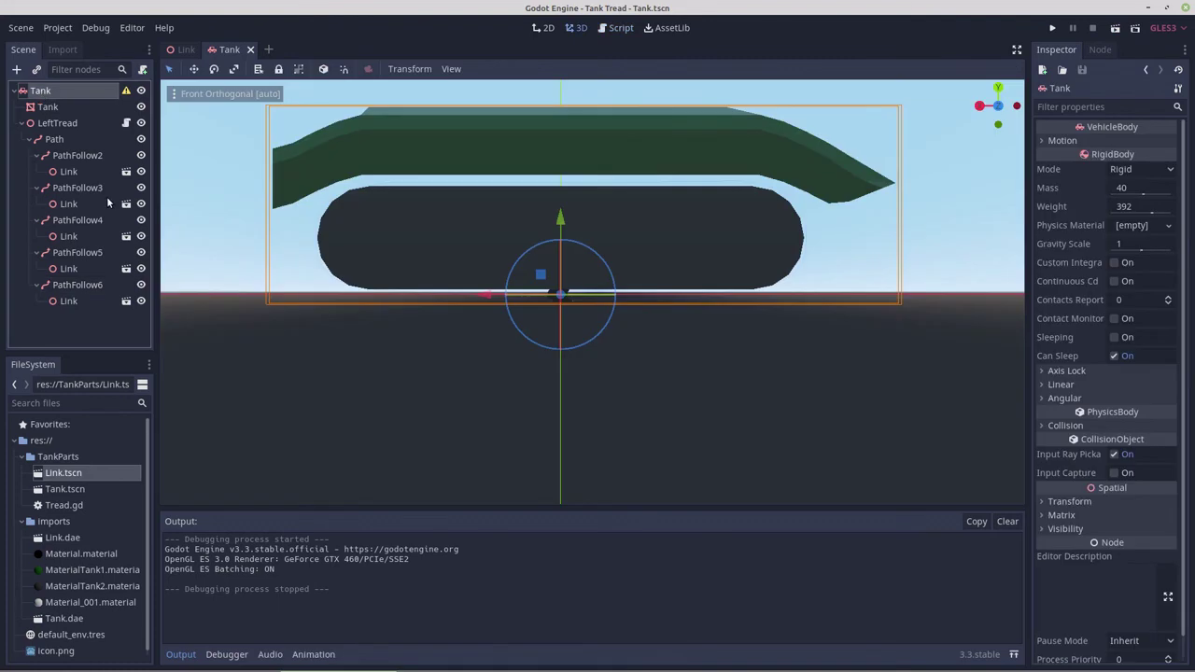
{"action": "right_click", "coordinate": [44, 90]}
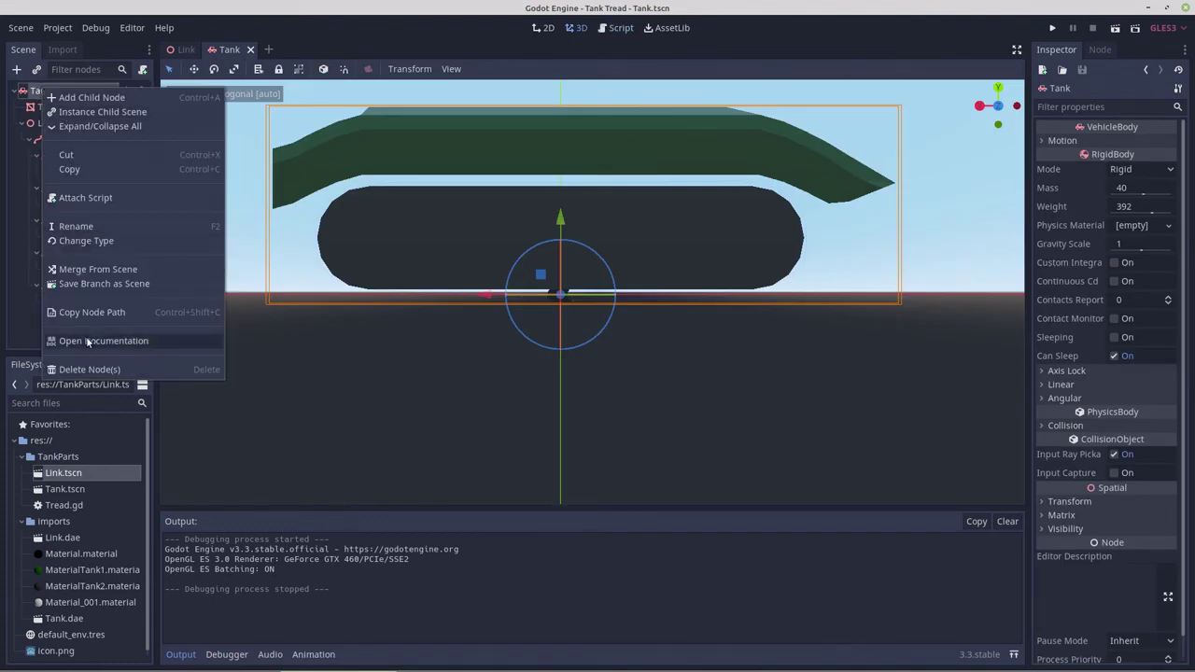
{"action": "left_click", "coordinate": [82, 98]}
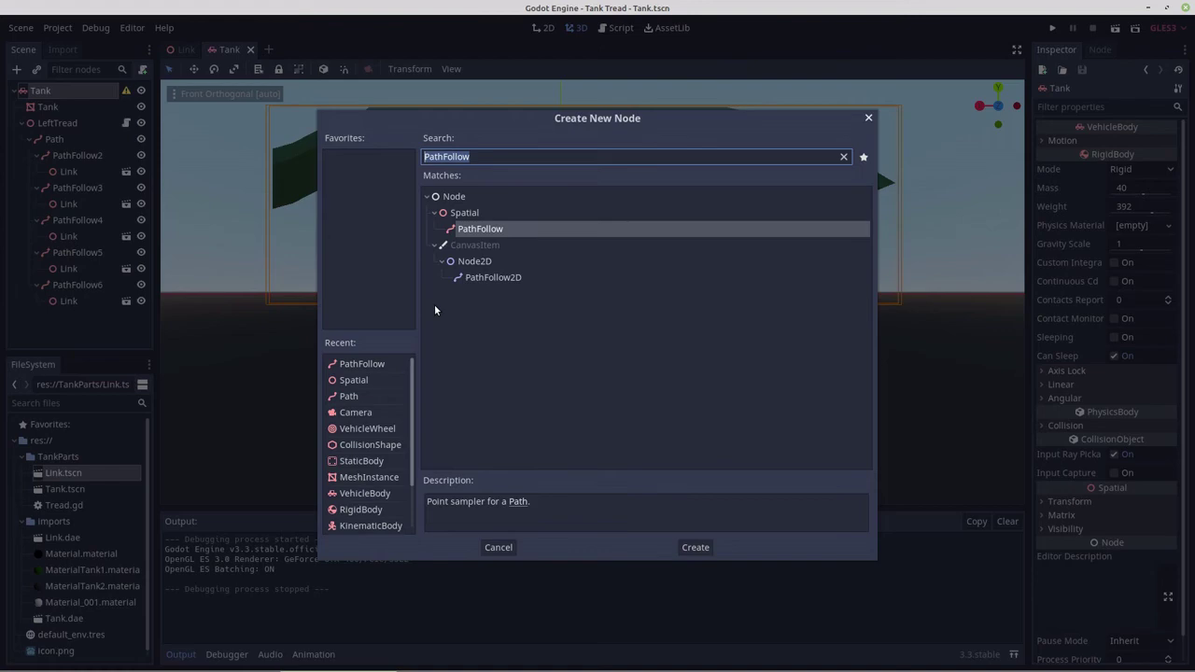
{"action": "double_click", "coordinate": [359, 413]}
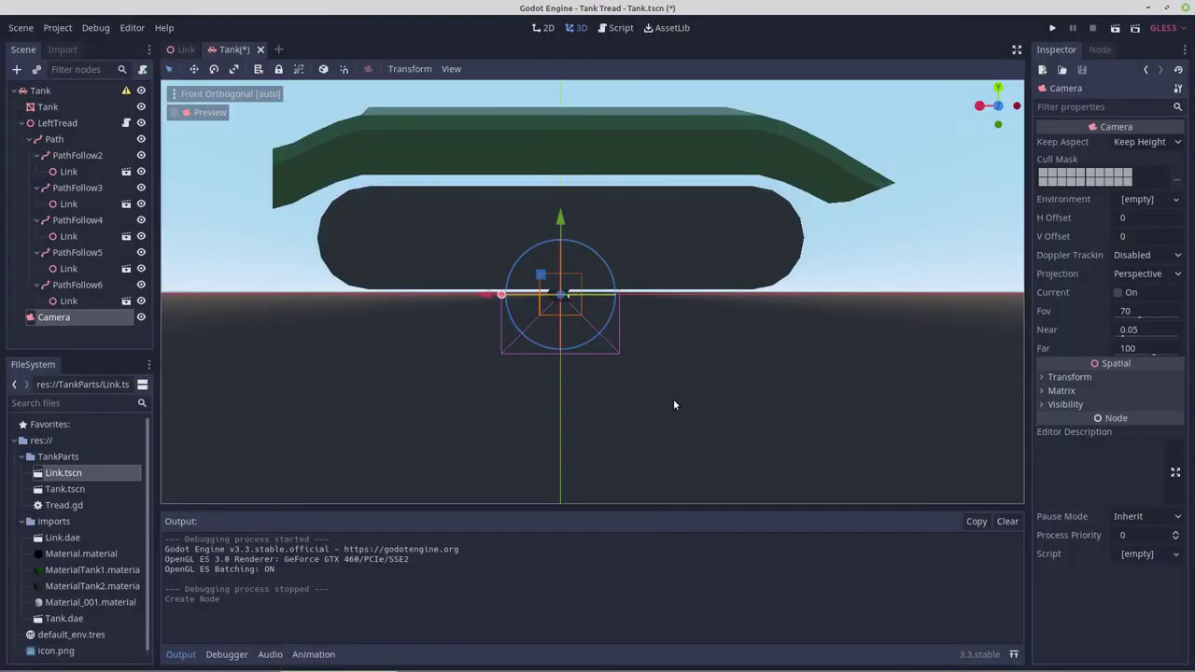
Move the camera out along the Z axis to face the tank's side, and run the project to check the framing
{"action": "key", "text": "KP_7"}
{"action": "scroll", "coordinate": [564, 391], "scroll_direction": "down", "scroll_amount": 5}
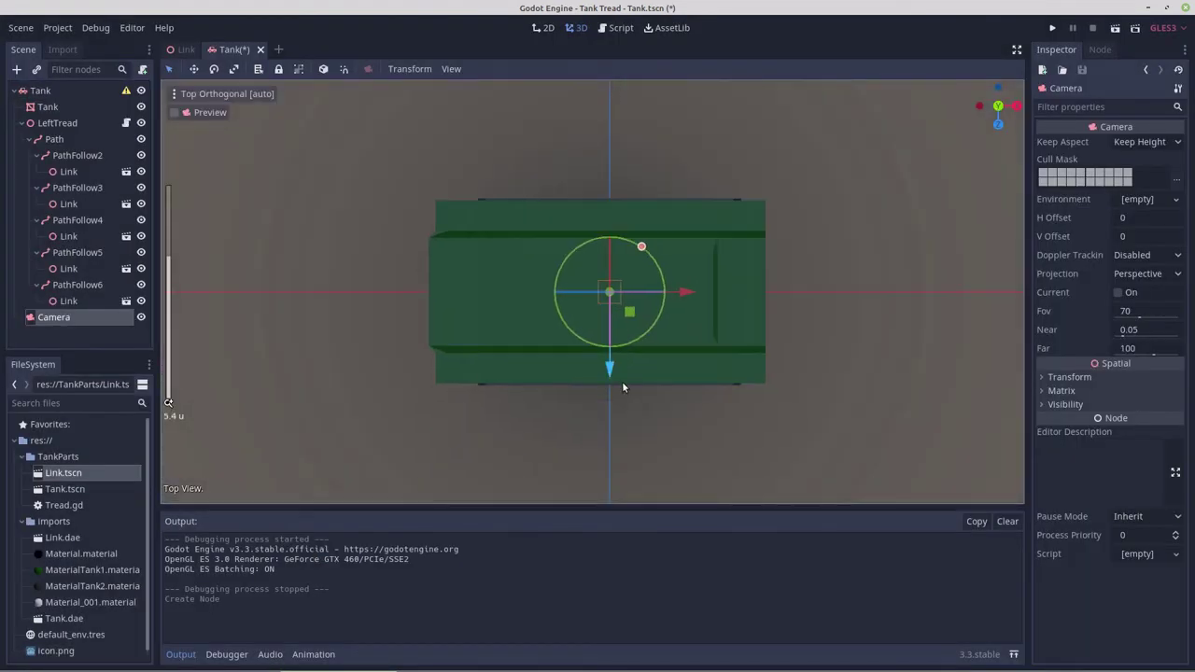
{"action": "middle_click_drag", "start_coordinate": [622, 387], "coordinate": [568, 268]}
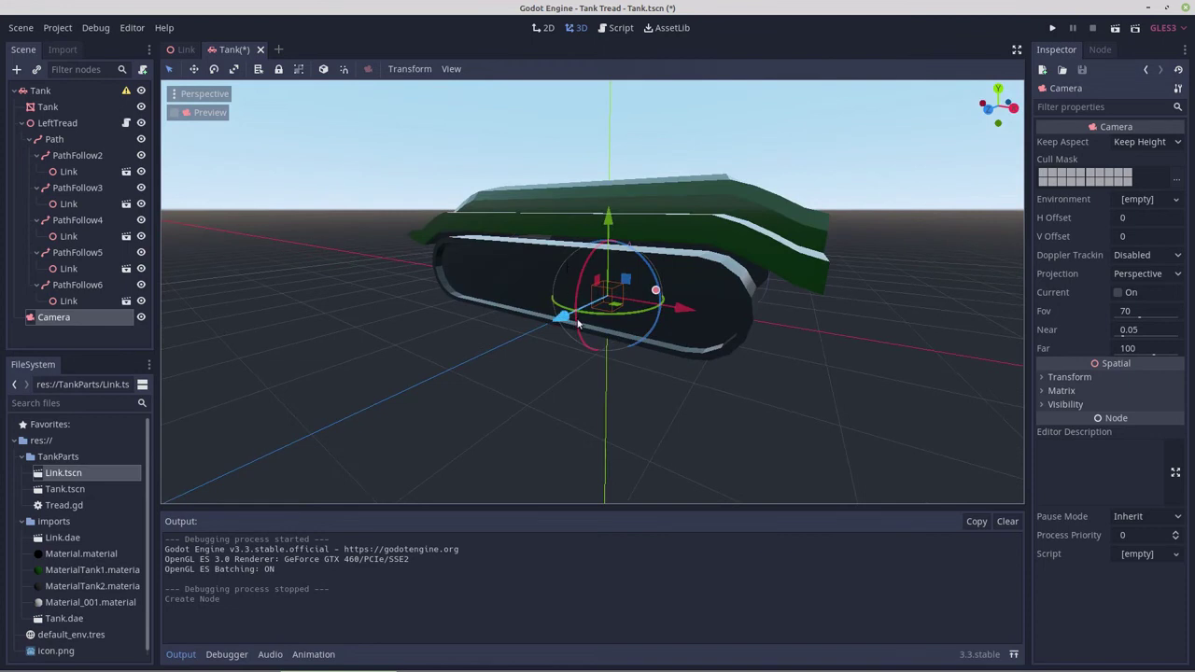
{"action": "left_click_drag", "start_coordinate": [562, 318], "coordinate": [354, 395]}
{"action": "scroll", "coordinate": [498, 395], "scroll_direction": "down", "scroll_amount": 3}
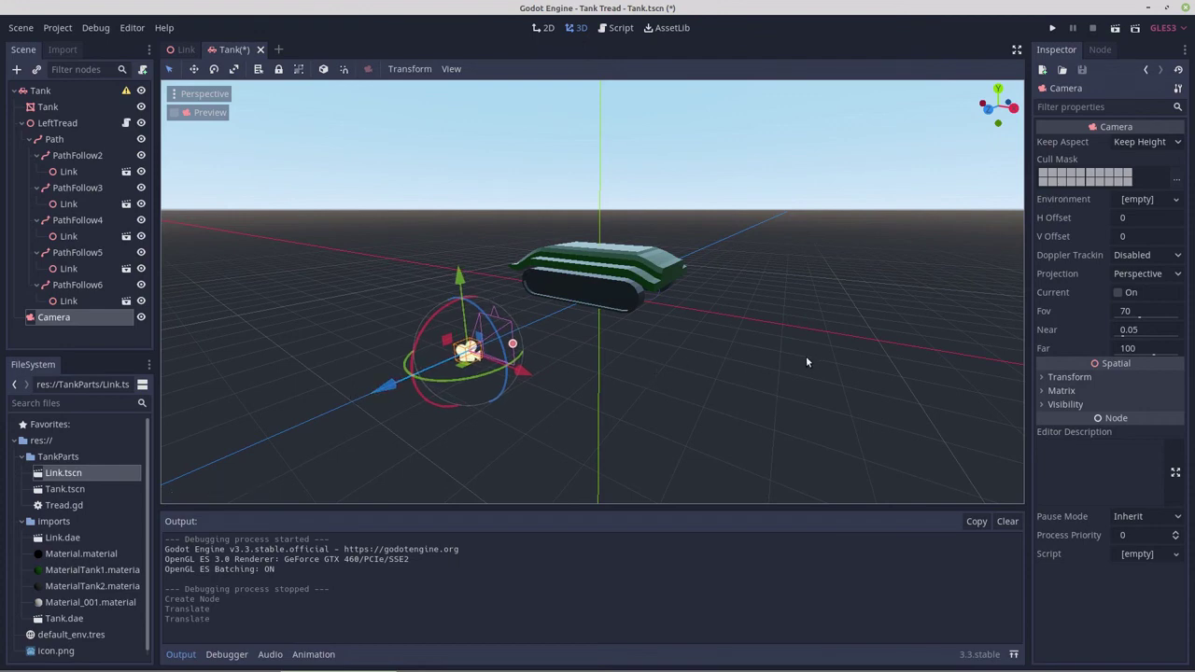
{"action": "key", "text": "F6"}
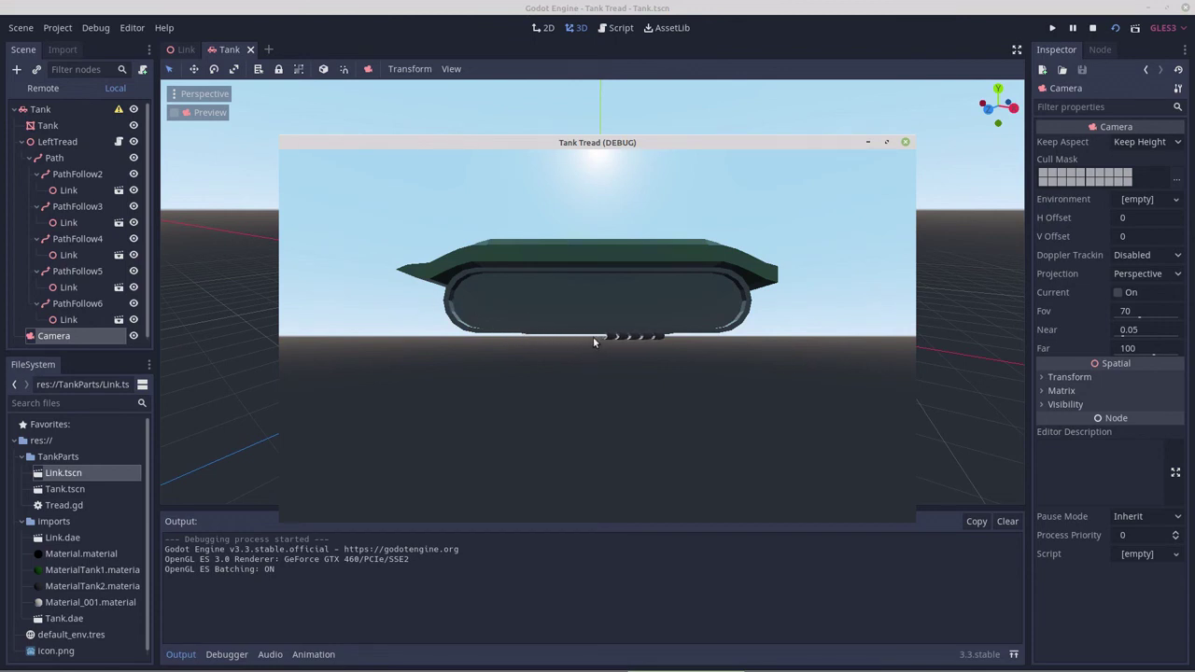
{"action": "left_click", "coordinate": [905, 143]}
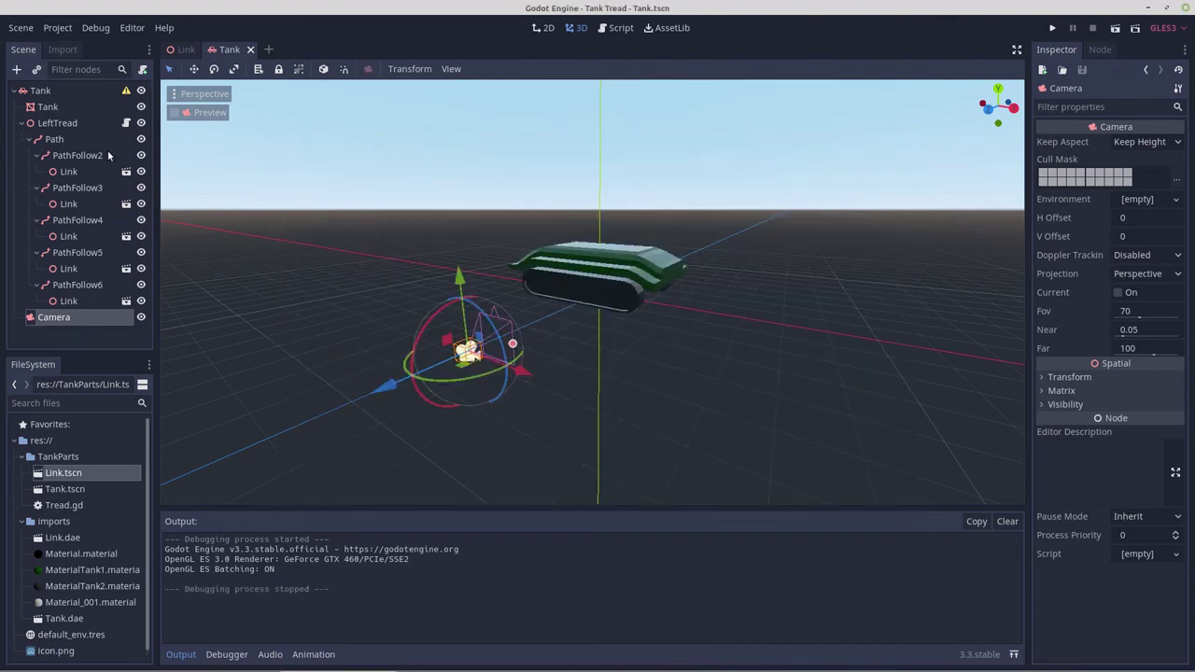
Shift the LeftTread node along the Z axis until it sits under the tank's left track, and test-run the project
{"action": "left_click", "coordinate": [54, 124]}
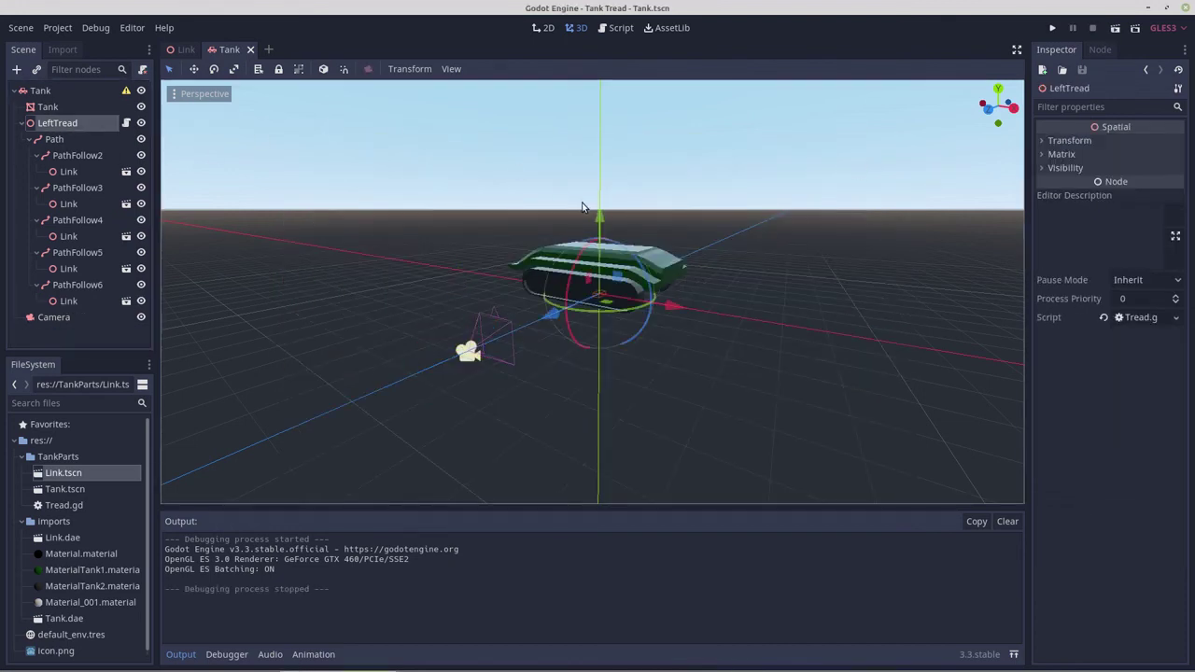
{"action": "key", "text": "KP_3"}
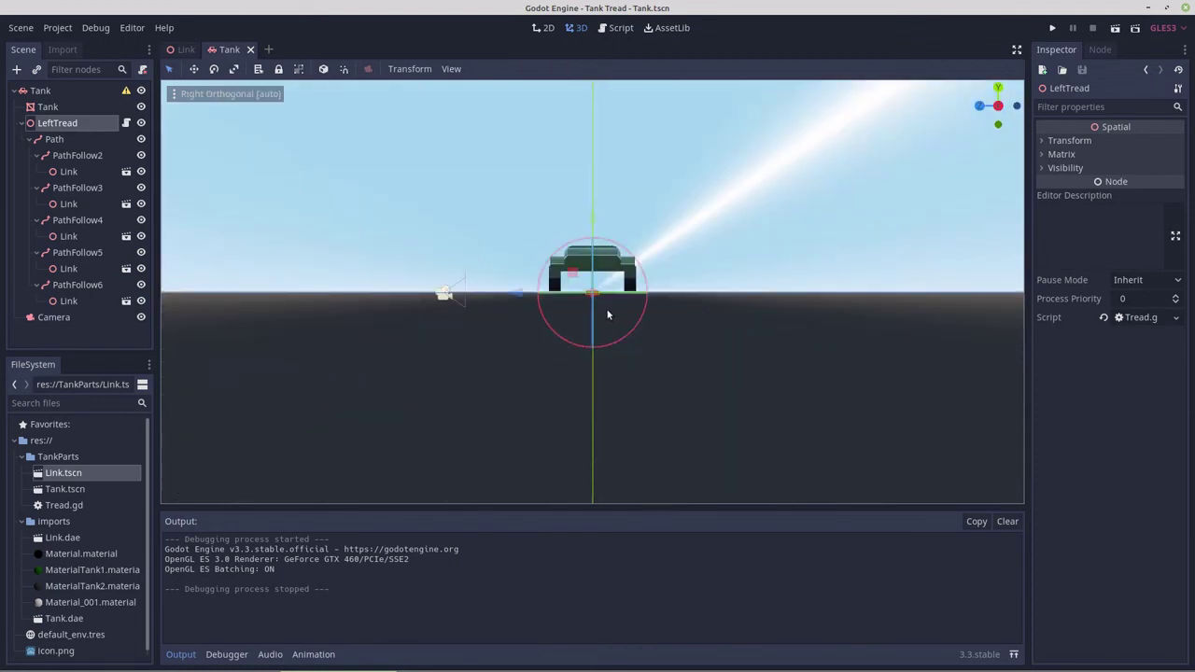
{"action": "scroll", "coordinate": [602, 315], "scroll_direction": "up", "scroll_amount": 3}
{"action": "mouse_move", "coordinate": [557, 318]}
{"action": "middle_mouse_down"}
{"action": "mouse_move", "coordinate": [592, 372]}
{"action": "mouse_move", "coordinate": [662, 387]}
{"action": "mouse_move", "coordinate": [645, 390]}
{"action": "mouse_move", "coordinate": [557, 323]}
{"action": "mouse_move", "coordinate": [561, 334]}
{"action": "middle_mouse_up"}
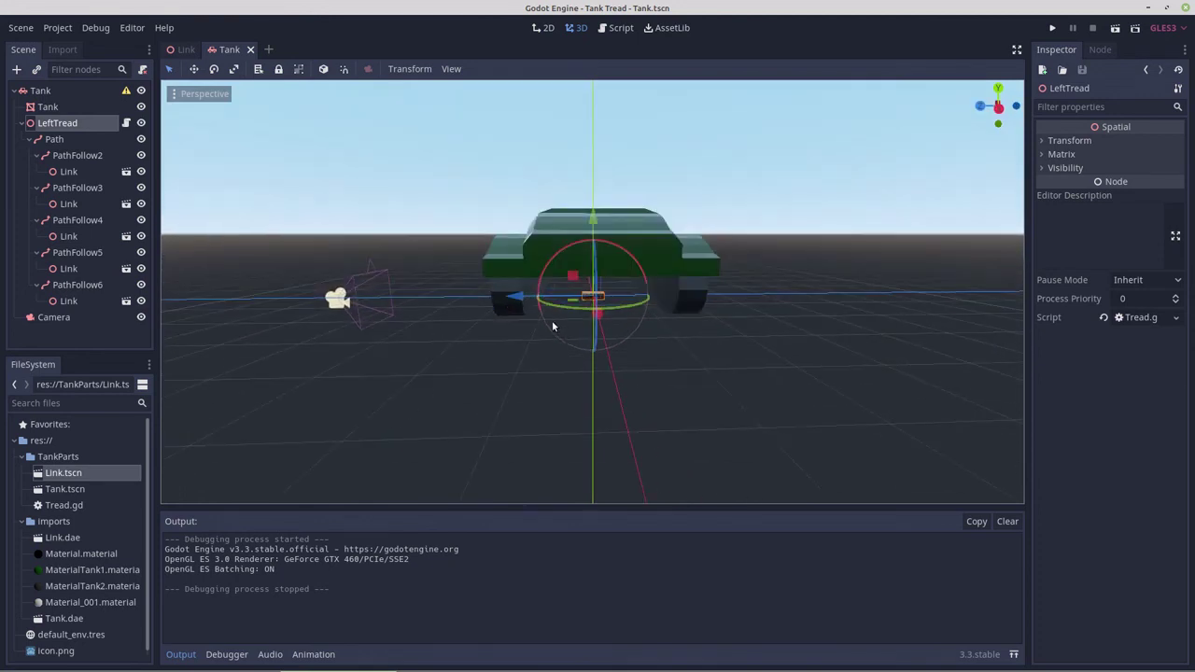
{"action": "key", "text": "KP_1"}
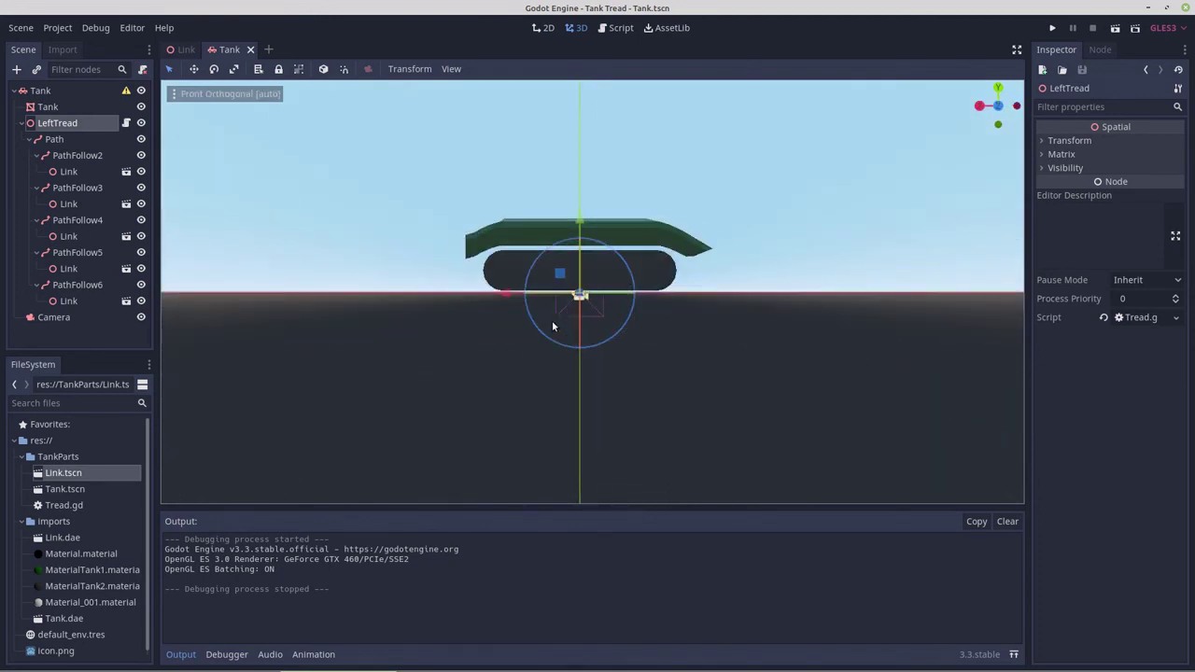
{"action": "key", "text": "KP_3"}
{"action": "scroll", "coordinate": [552, 322], "scroll_direction": "up", "scroll_amount": 3}
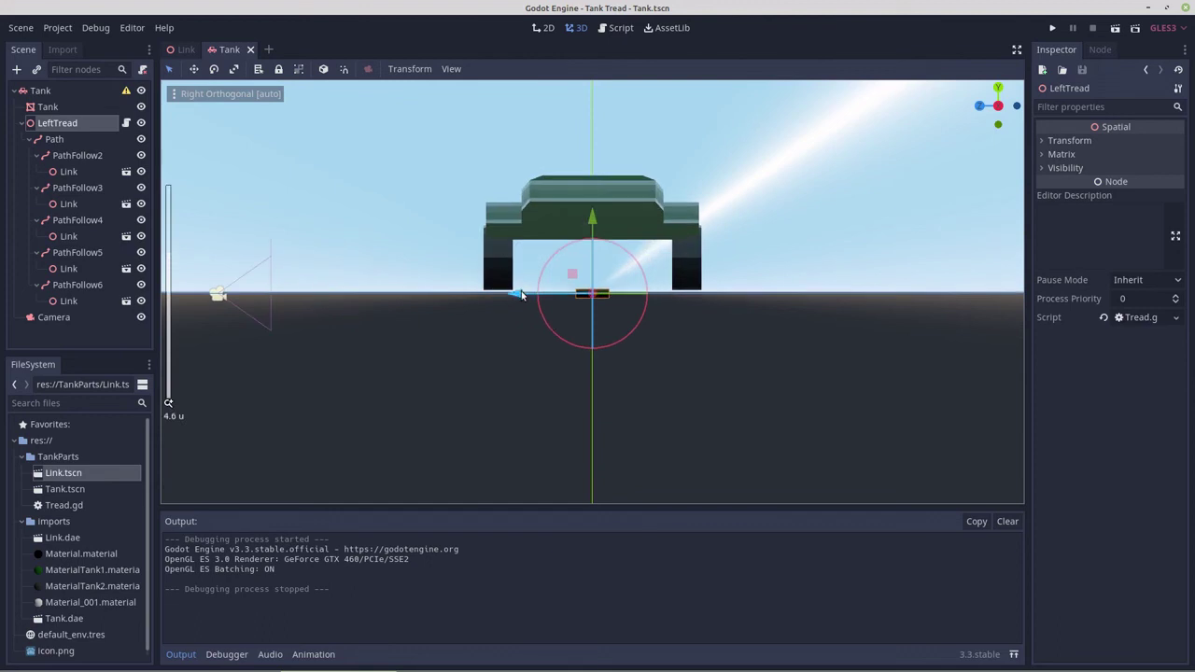
{"action": "left_click_drag", "start_coordinate": [518, 295], "coordinate": [423, 301]}
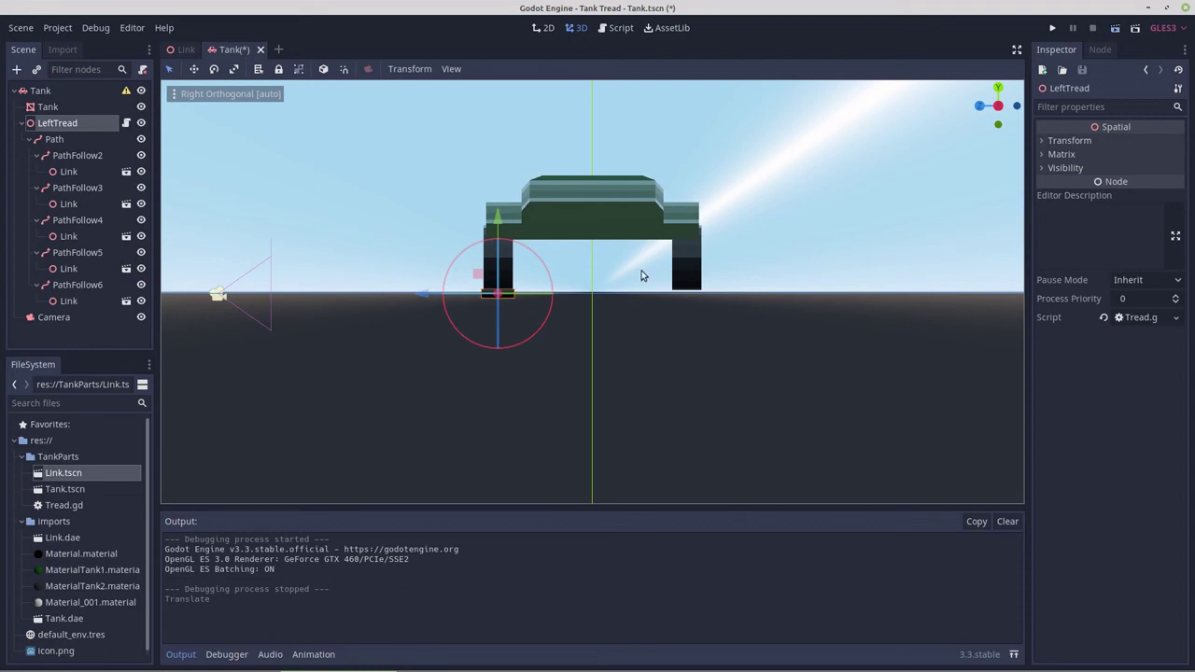
{"action": "key", "text": "F5"}
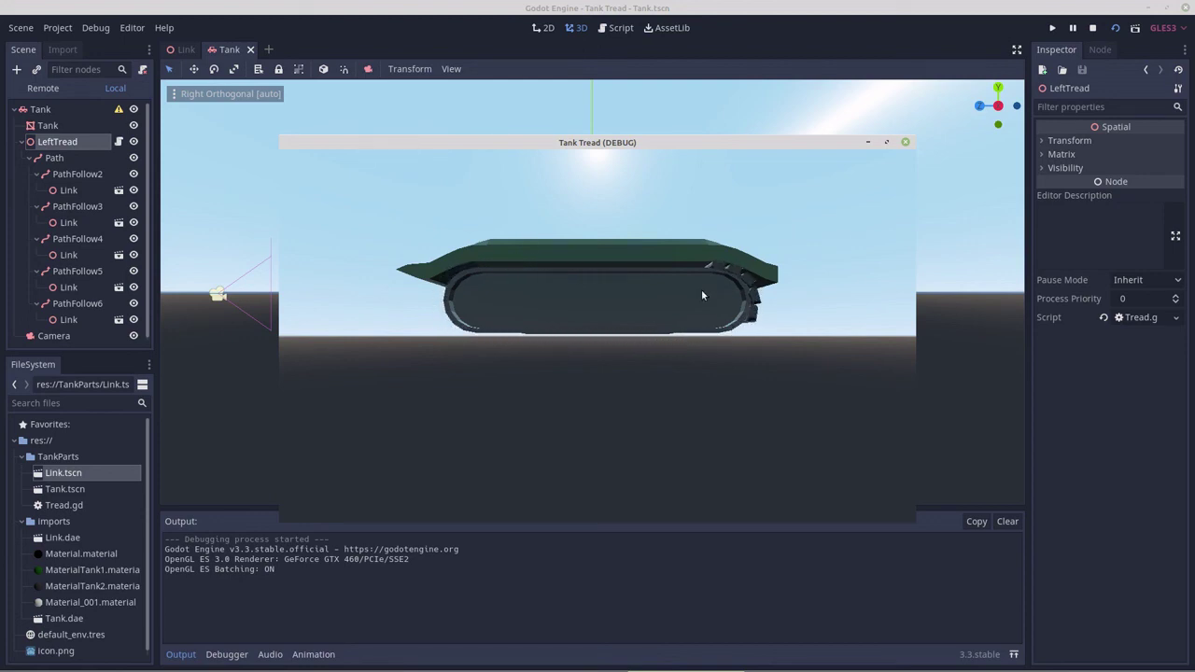
{"action": "left_click", "coordinate": [904, 142]}
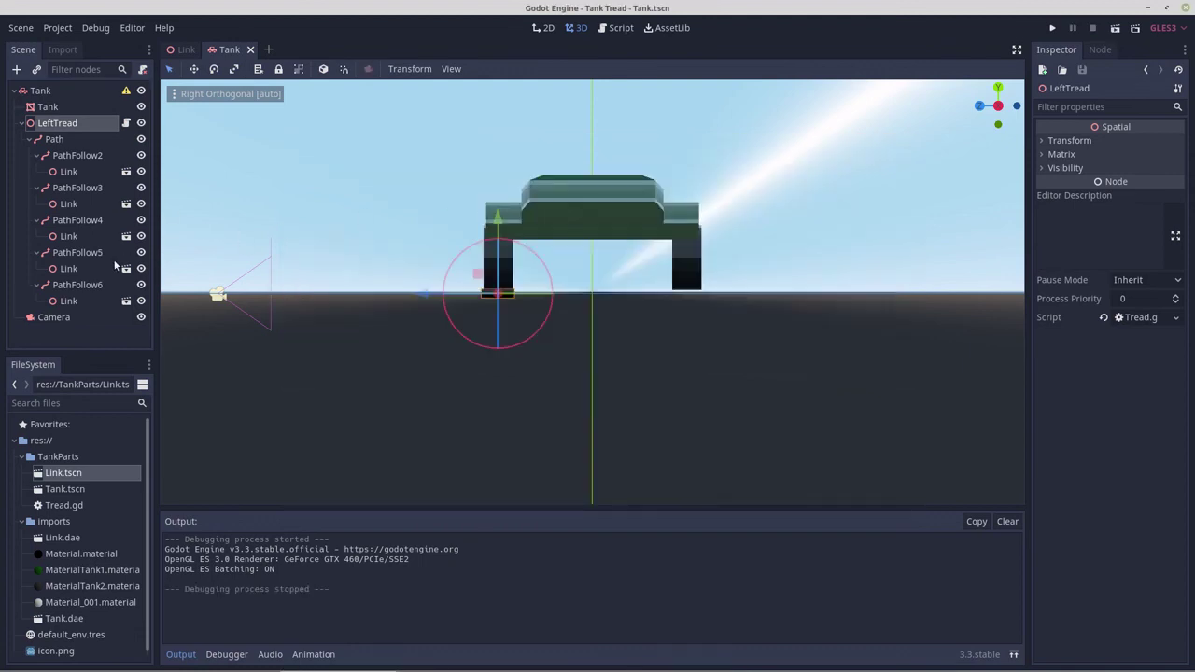
Duplicate the PathFollow6 node with its link 32 times to extend the tread, and run the project to check coverage
{"action": "left_click", "coordinate": [67, 287]}
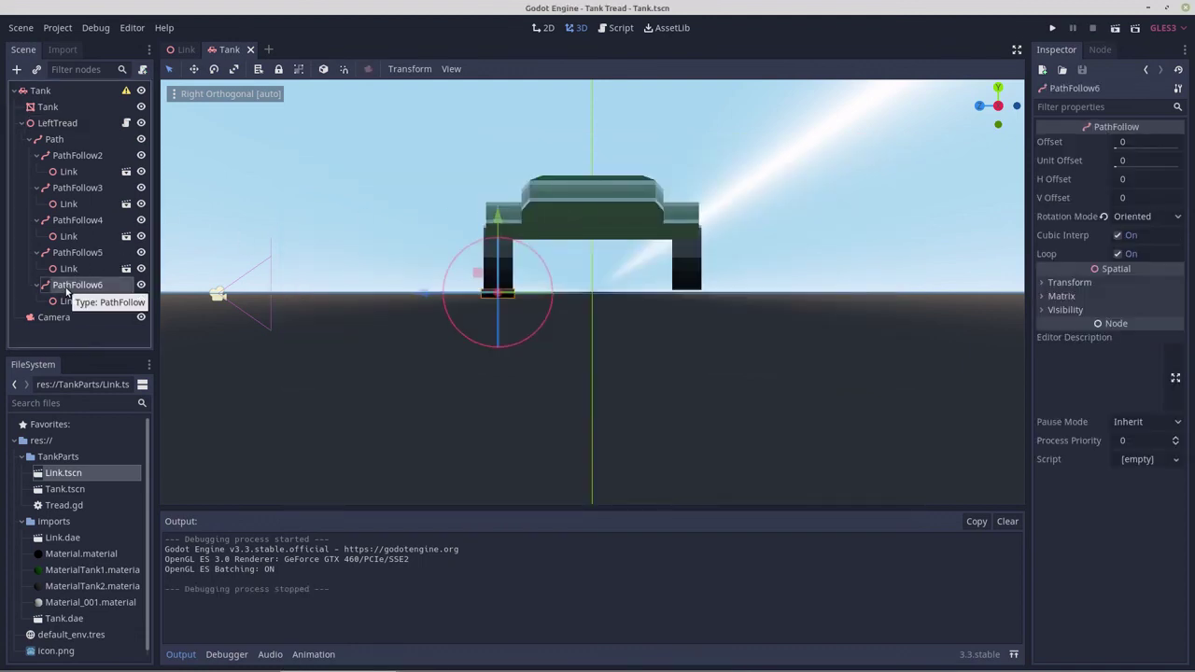
{"action": "key", "text": "ctrl+d"}
{"action": "key", "text": "ctrl+d"}
{"action": "key", "text": "ctrl+d"}
{"action": "key", "text": "ctrl+d"}
{"action": "key", "text": "ctrl+d"}
{"action": "key", "text": "ctrl+d"}
{"action": "key", "text": "ctrl+d"}
{"action": "key", "text": "ctrl+d"}
{"action": "key", "text": "ctrl+d"}
{"action": "key", "text": "ctrl+d"}
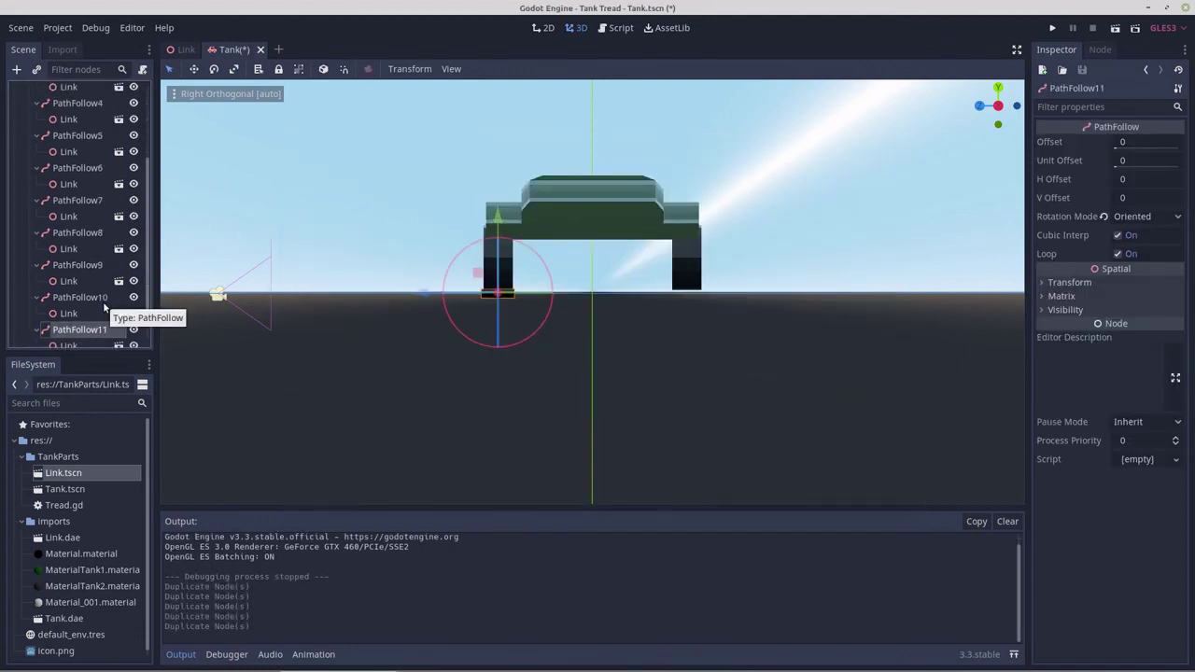
{"action": "key", "text": "ctrl+d"}
{"action": "key", "text": "ctrl+d"}
{"action": "key", "text": "ctrl+d"}
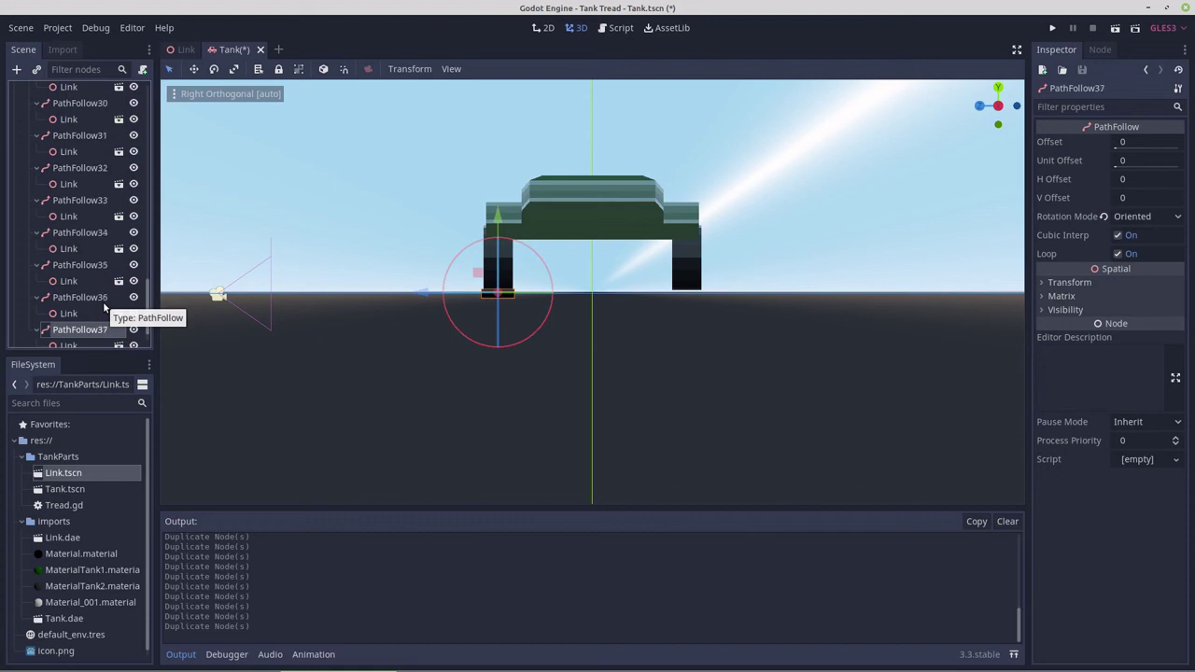
{"action": "left_click", "coordinate": [1115, 29]}
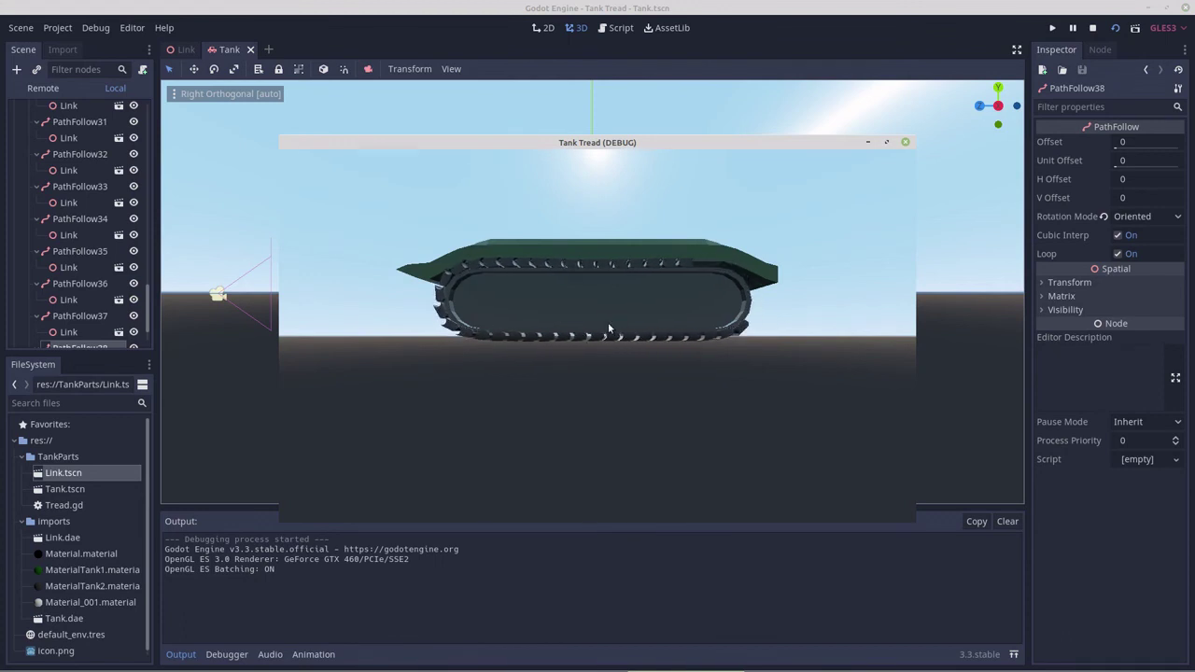
{"action": "left_click", "coordinate": [905, 142]}
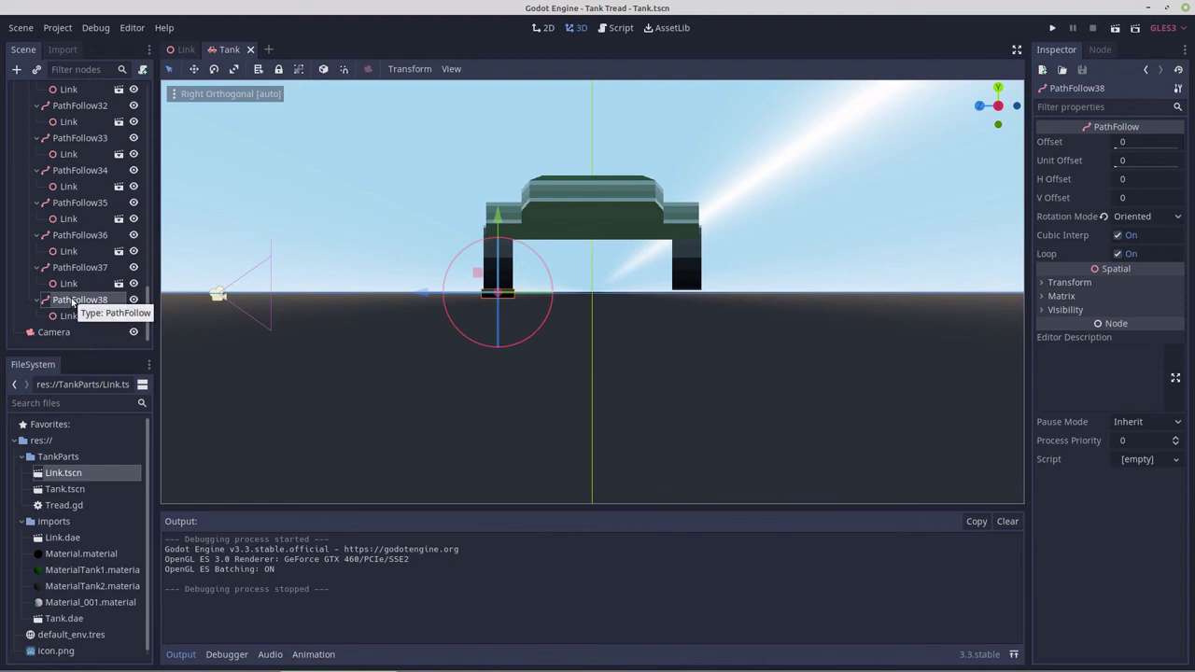
Duplicate the last PathFollow node with its link seven more times to close the tread's gap, and test-run the project
{"action": "key", "text": "ctrl+d"}
{"action": "key", "text": "ctrl+d"}
{"action": "key", "text": "ctrl+d"}
{"action": "key", "text": "ctrl+d"}
{"action": "key", "text": "ctrl+d"}
{"action": "key", "text": "ctrl+d"}
{"action": "key", "text": "ctrl+d"}
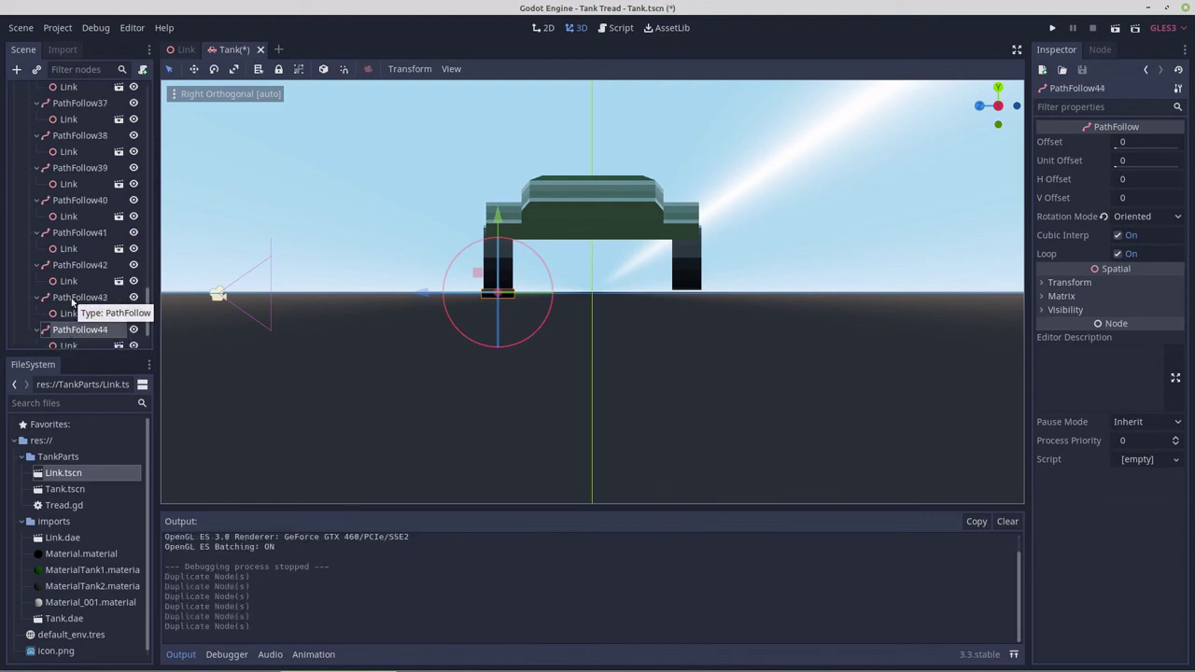
{"action": "left_click", "coordinate": [1115, 27]}
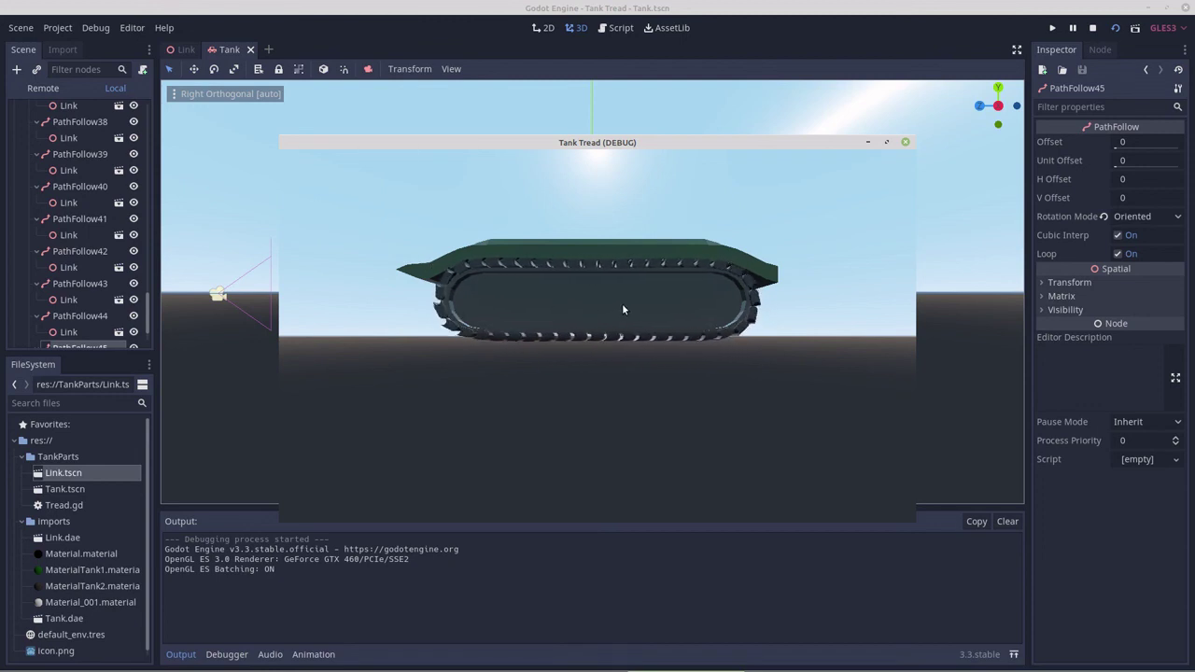
{"action": "left_click", "coordinate": [901, 143]}
Duplicate the whole LeftTread node with its path and links, and rename the copy RightTread
{"action": "scroll", "coordinate": [95, 182], "scroll_direction": "up", "scroll_amount": 15}
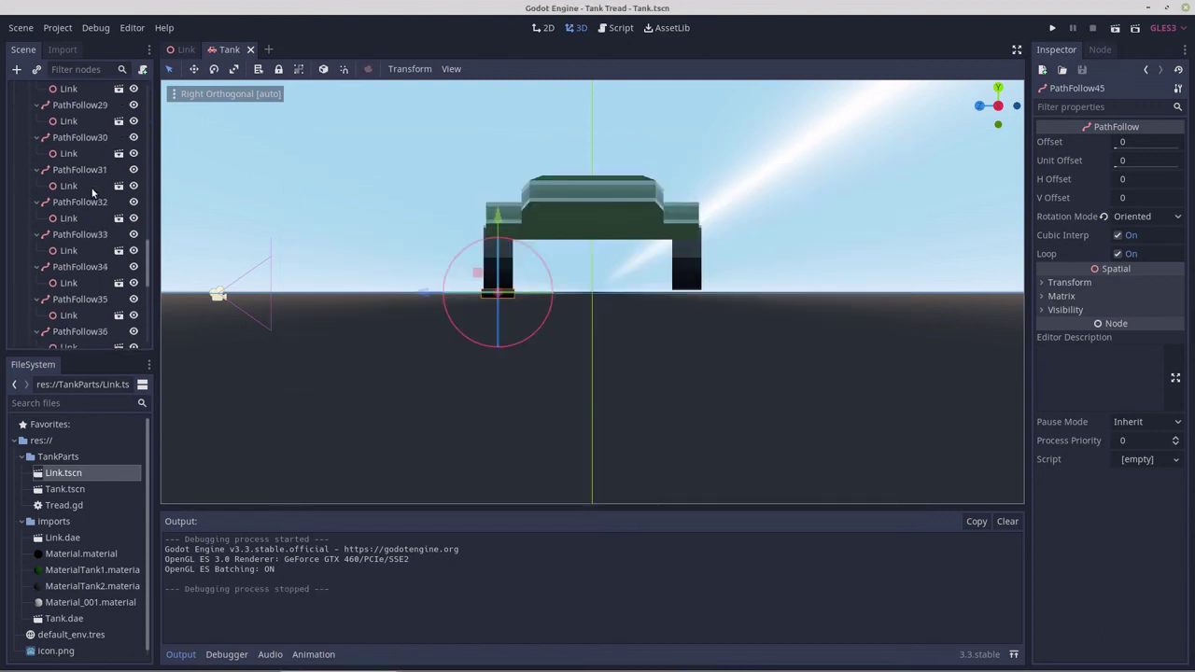
{"action": "scroll", "coordinate": [70, 168], "scroll_direction": "up", "scroll_amount": 5}
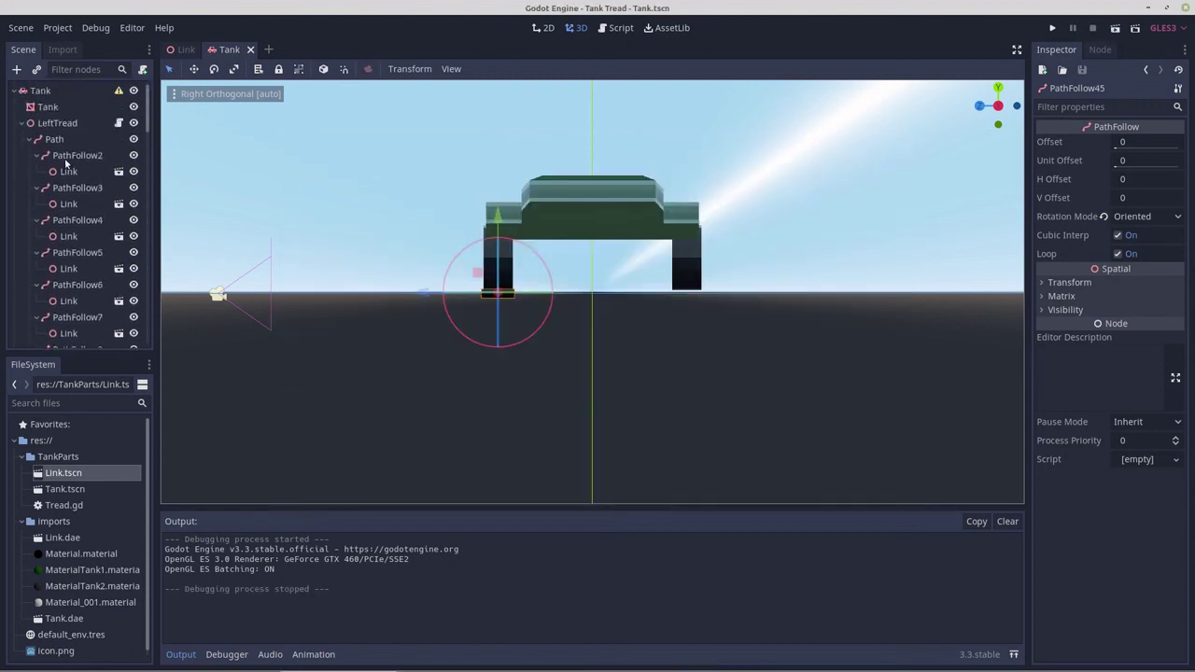
{"action": "left_click", "coordinate": [23, 123]}
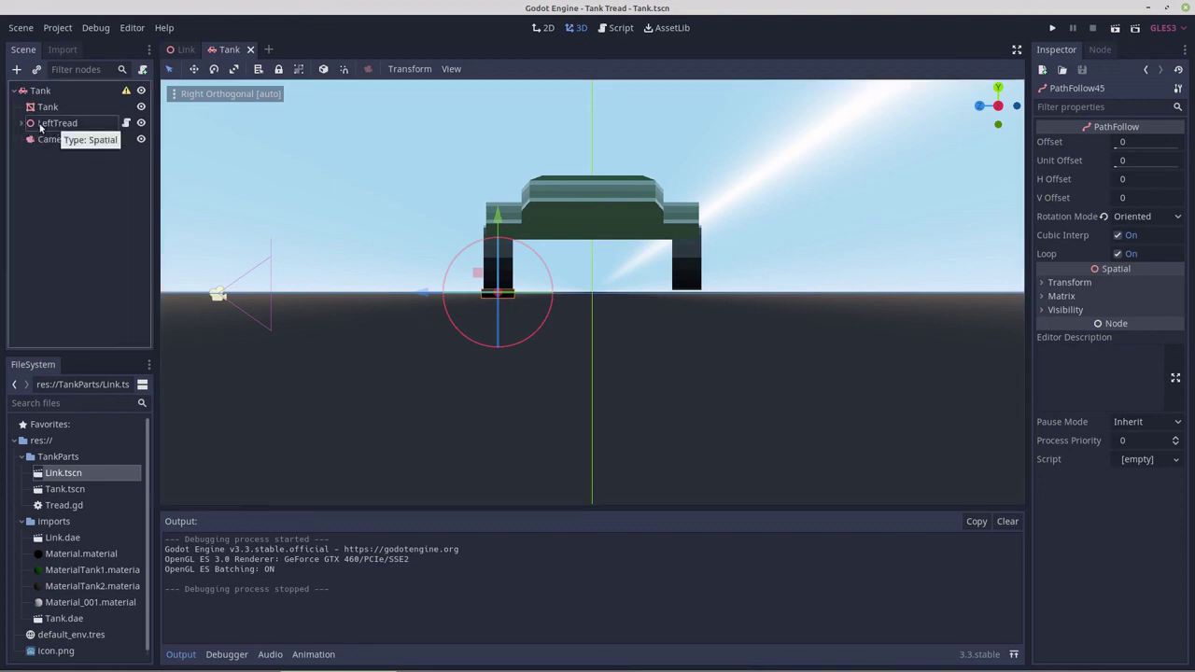
{"action": "left_click", "coordinate": [51, 123]}
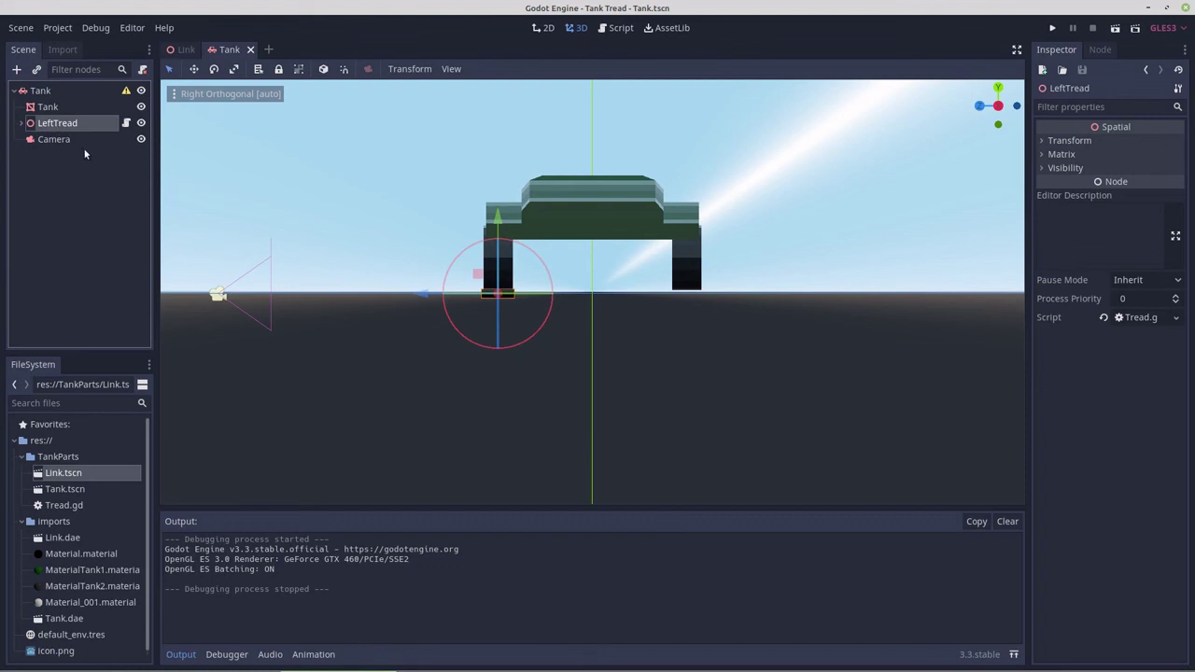
{"action": "key", "text": "ctrl+d"}
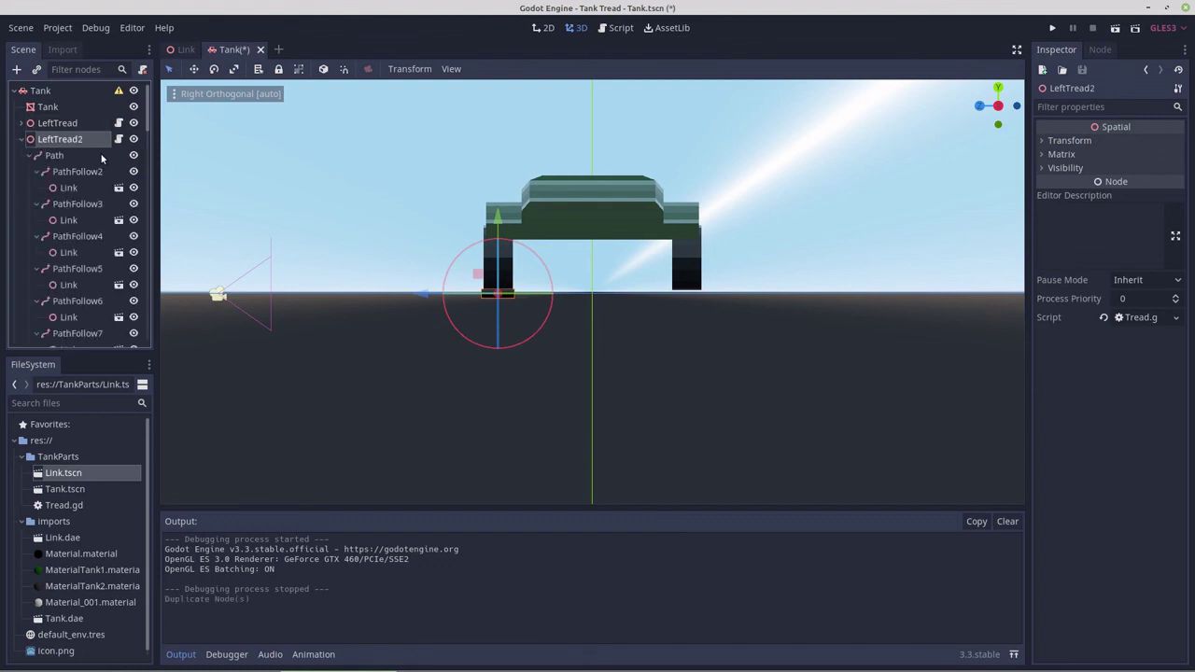
{"action": "left_click", "coordinate": [22, 141]}
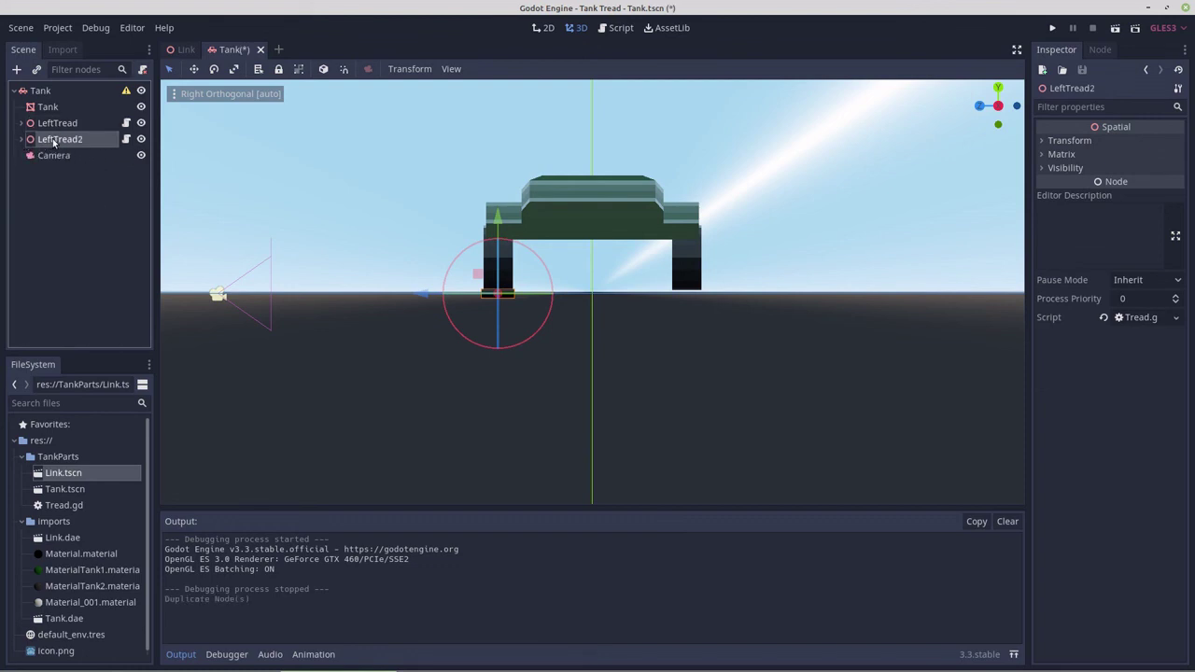
{"action": "double_click", "coordinate": [53, 140]}
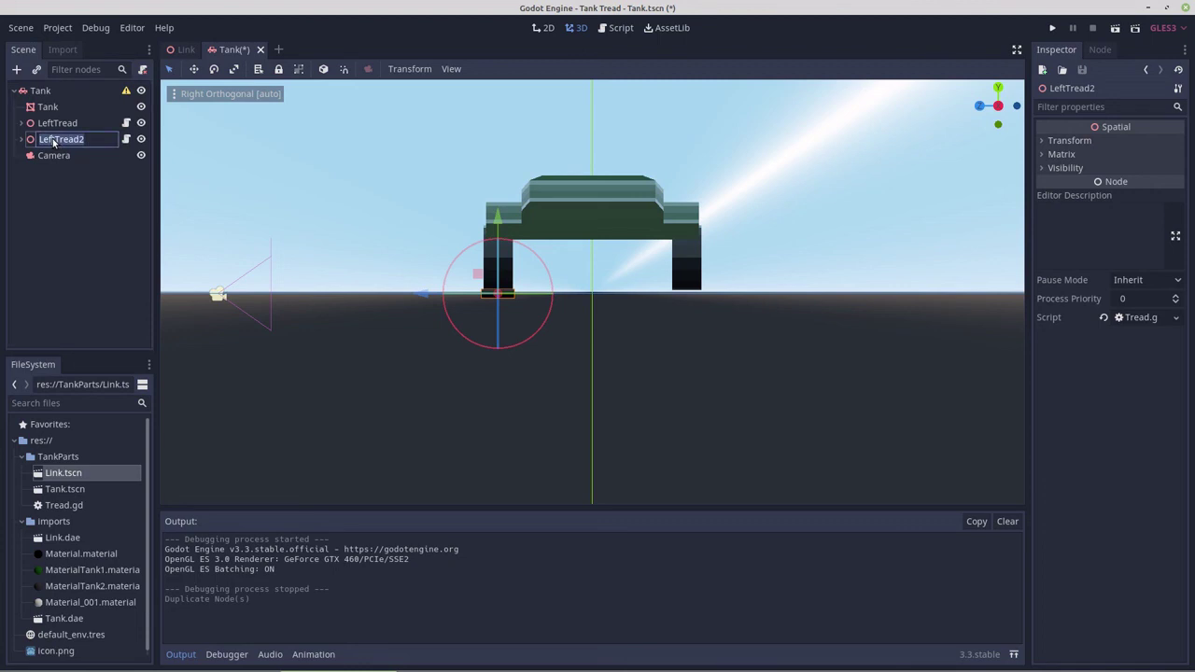
{"action": "type", "text": "Righ"}
{"action": "key", "text": "Return"}
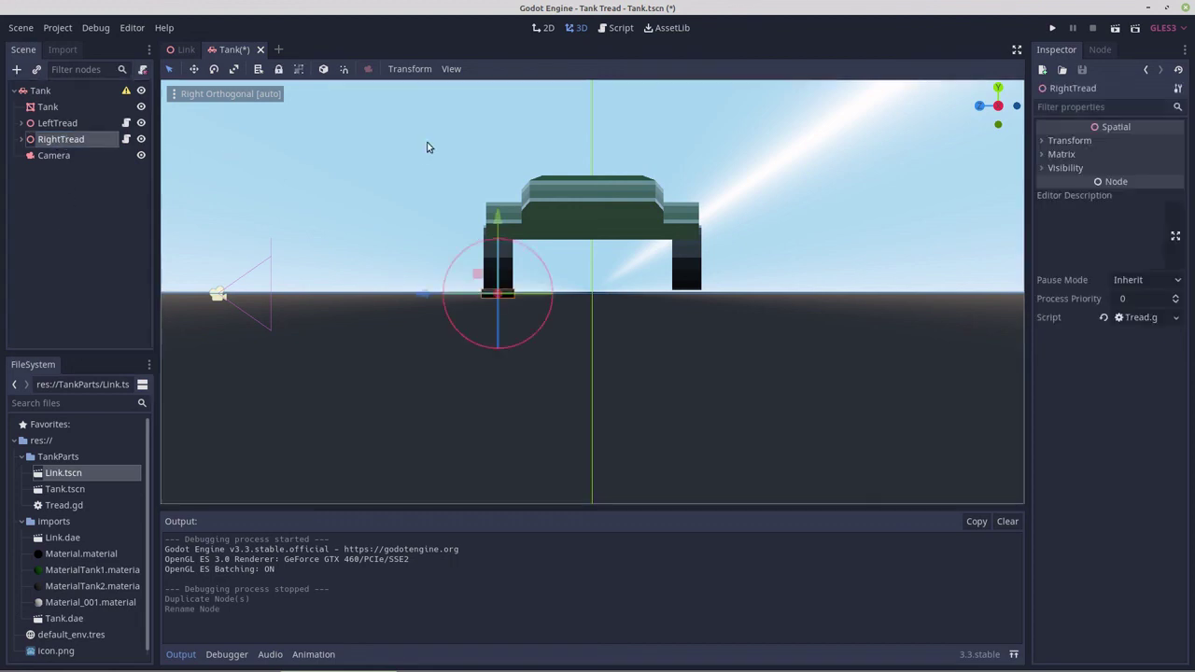
Set the RightTread node's Z translation to -1.456 to place it under the tank's opposite track
{"action": "left_click", "coordinate": [1043, 141]}
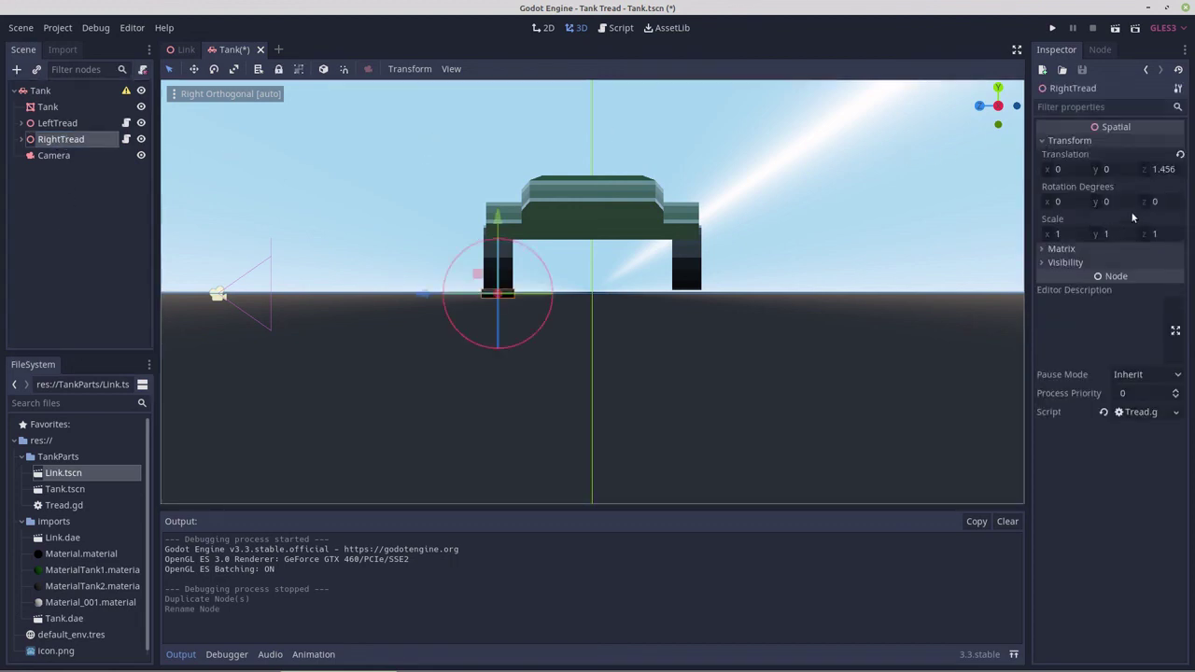
{"action": "left_click", "coordinate": [1158, 171]}
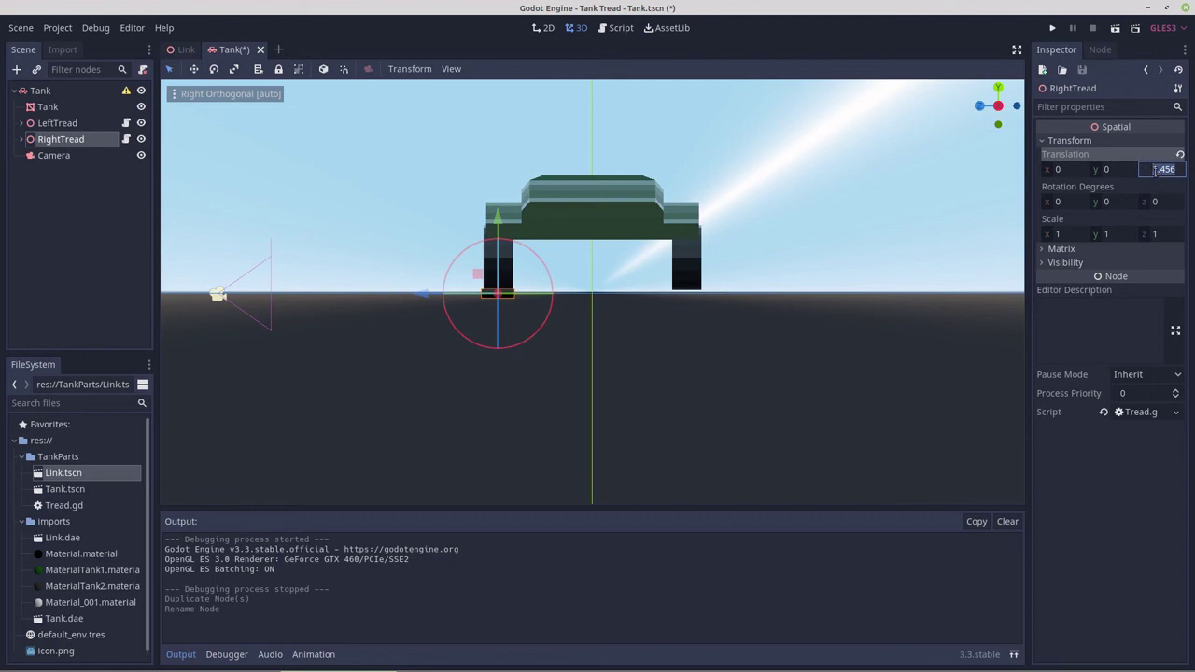
{"action": "left_click", "coordinate": [1152, 169]}
{"action": "key", "text": "Return"}
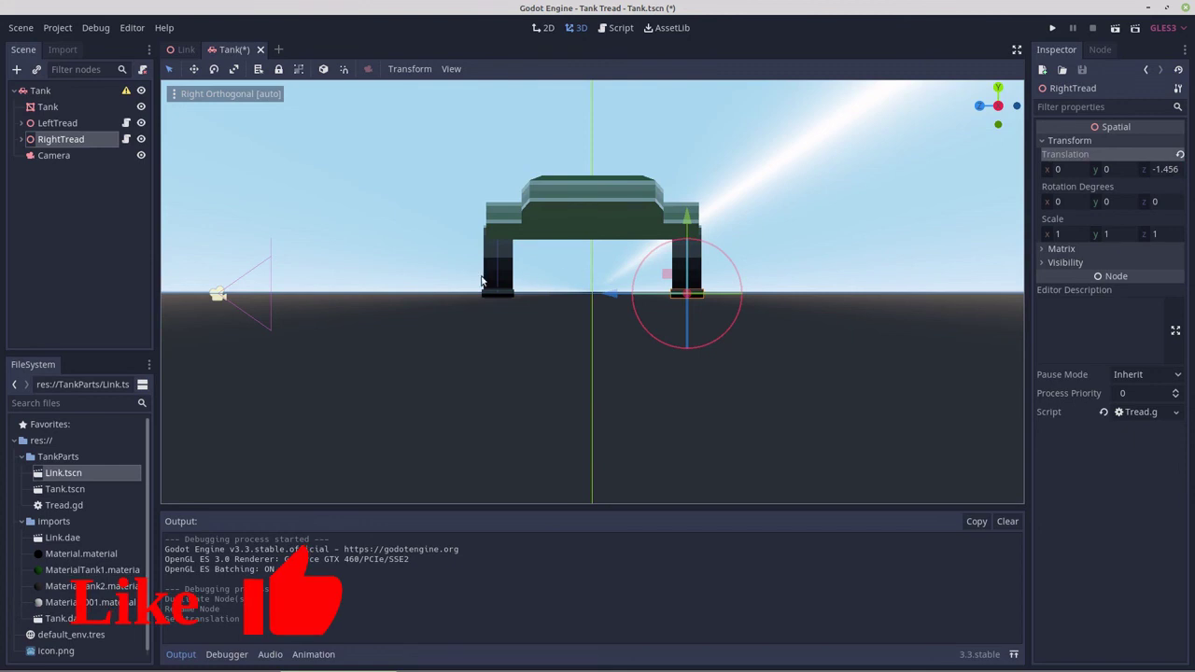
Tilt the camera downward about its X axis and raise it above the height of the tank
{"action": "key", "text": "KP_7"}
{"action": "scroll", "coordinate": [485, 285], "scroll_direction": "down", "scroll_amount": 3}
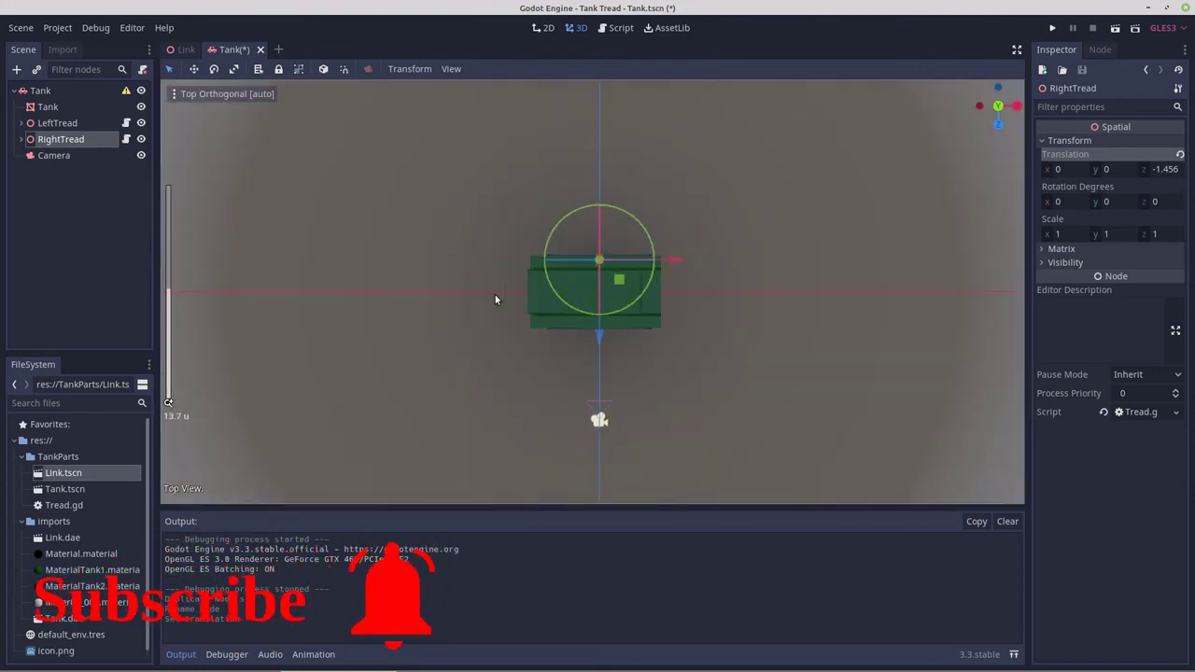
{"action": "scroll", "coordinate": [558, 360], "scroll_direction": "down", "scroll_amount": 1}
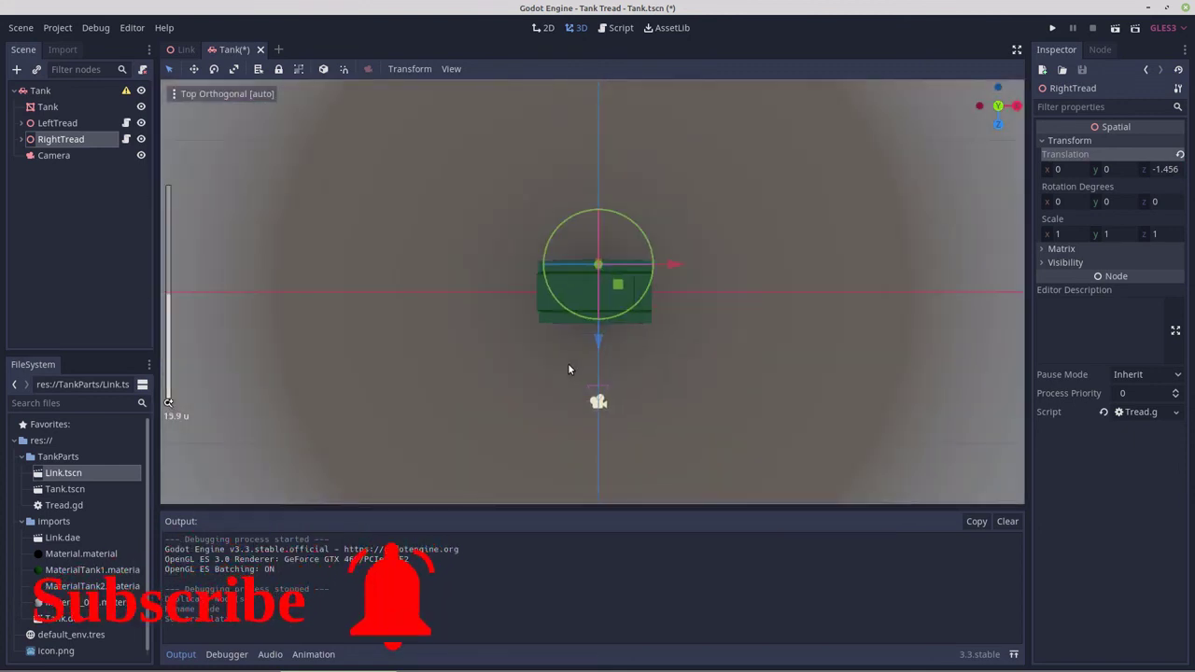
{"action": "left_click", "coordinate": [41, 156]}
{"action": "key", "text": "KP_1"}
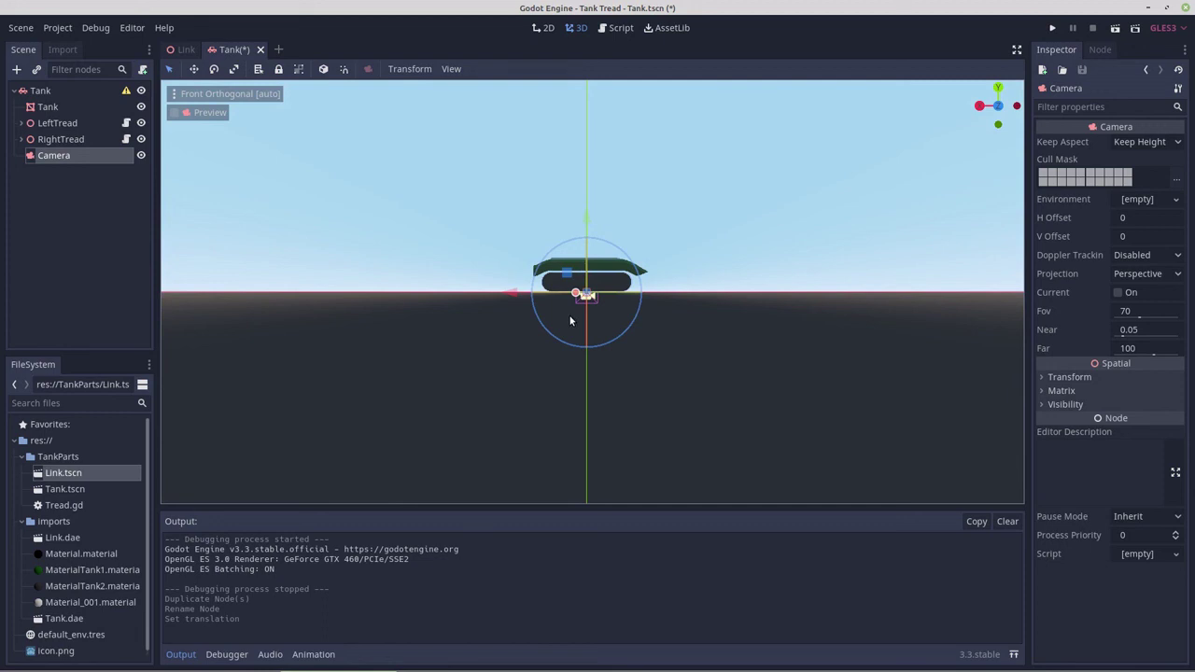
{"action": "key", "text": "KP_3"}
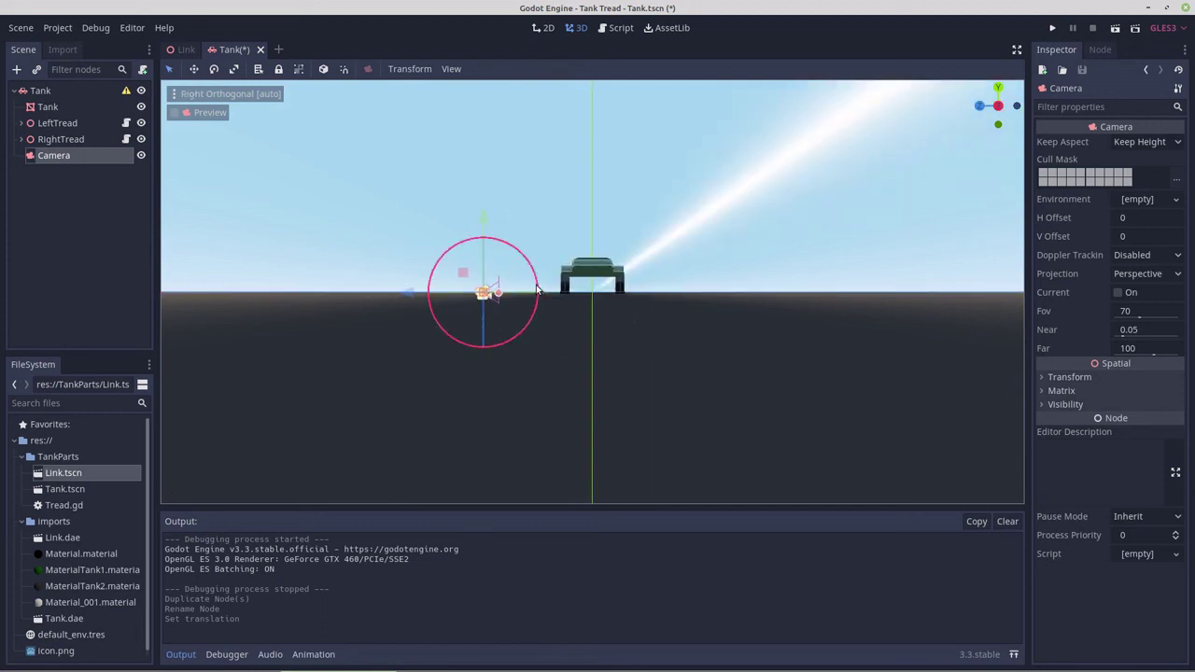
{"action": "left_click_drag", "start_coordinate": [537, 289], "coordinate": [531, 316]}
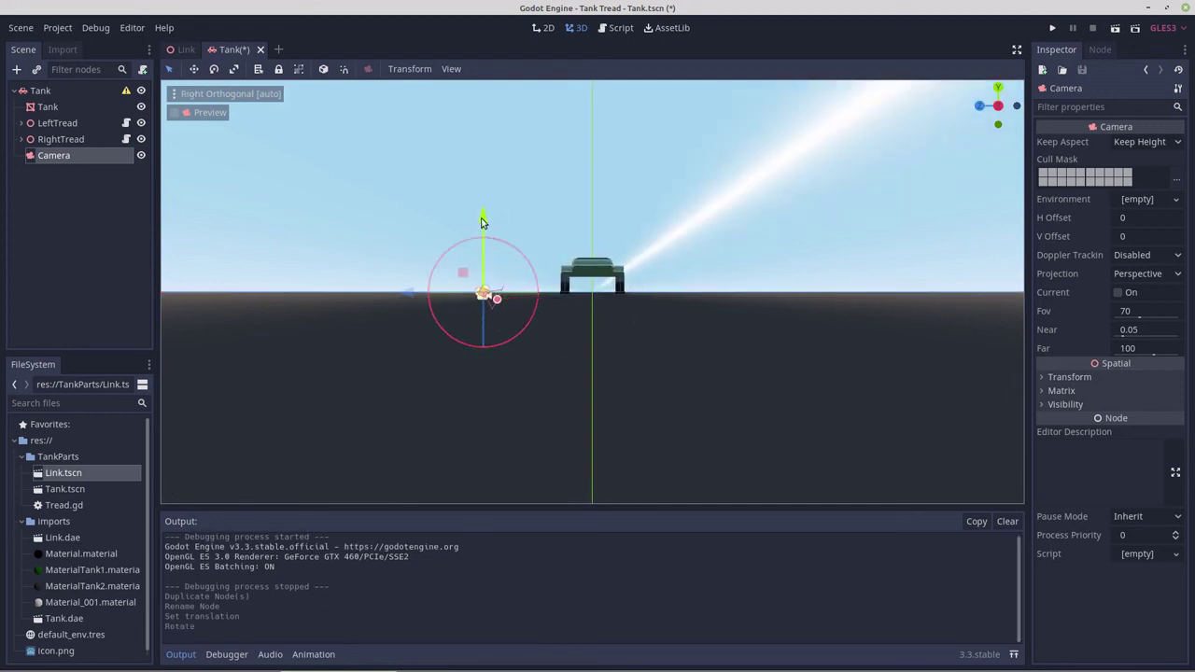
{"action": "left_click_drag", "start_coordinate": [483, 221], "coordinate": [486, 162]}
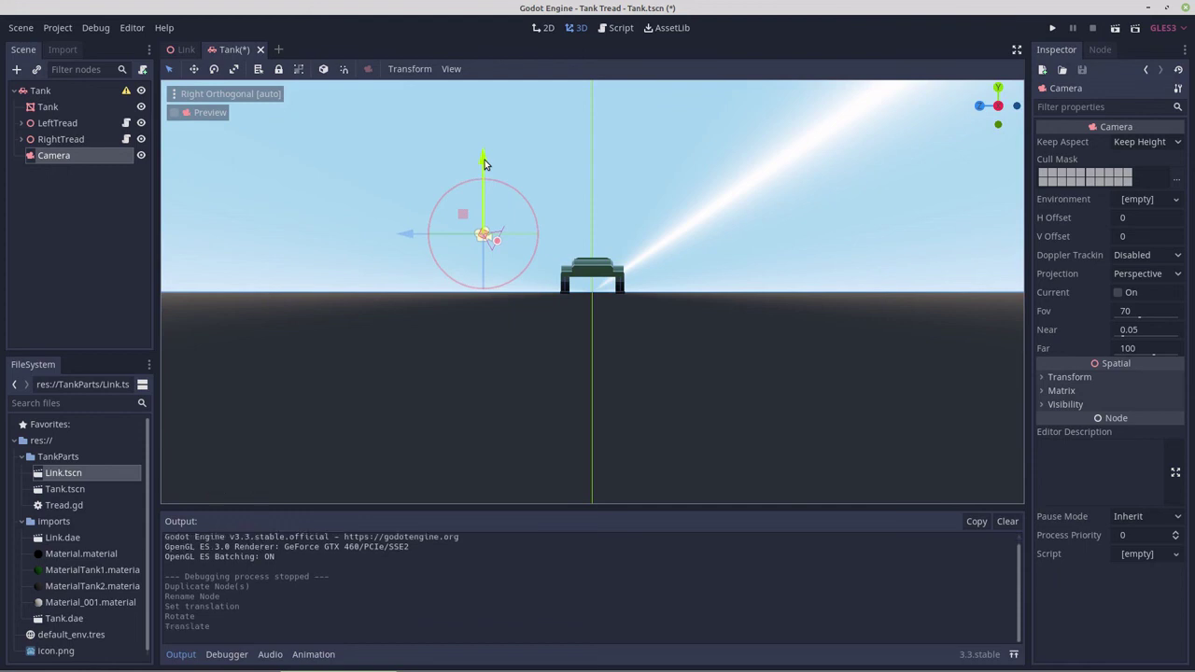
Move the camera along negative X and turn it toward the tank for a three-quarter view, and run the project
{"action": "key", "text": "KP_7"}
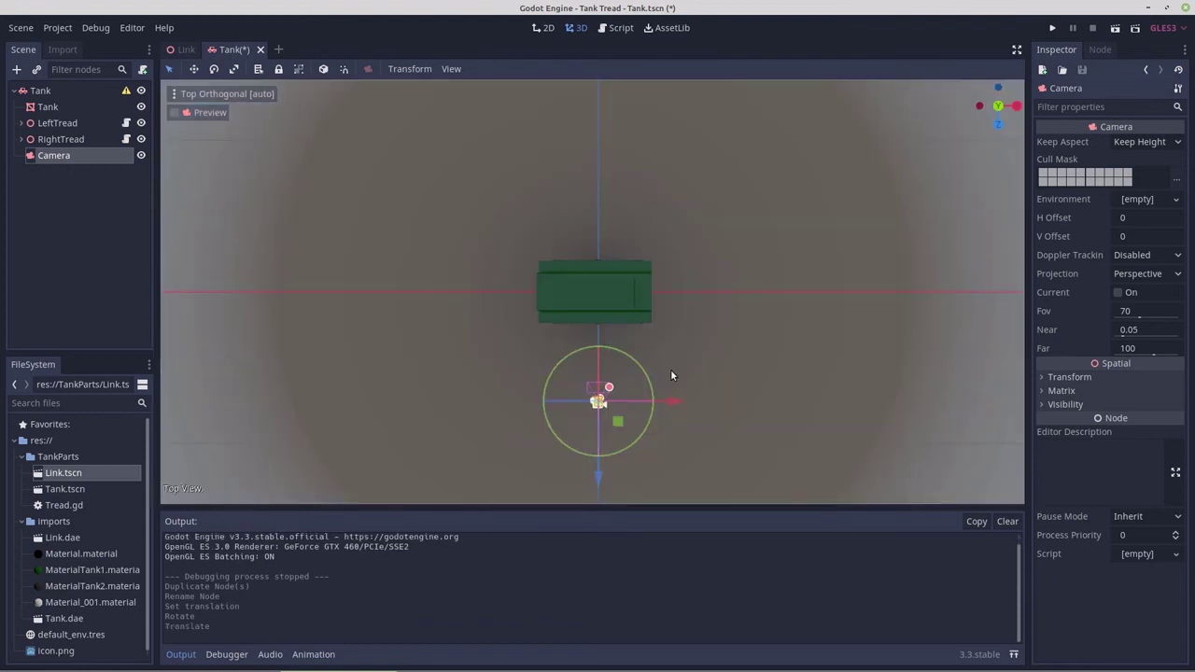
{"action": "left_click_drag", "start_coordinate": [674, 401], "coordinate": [532, 402]}
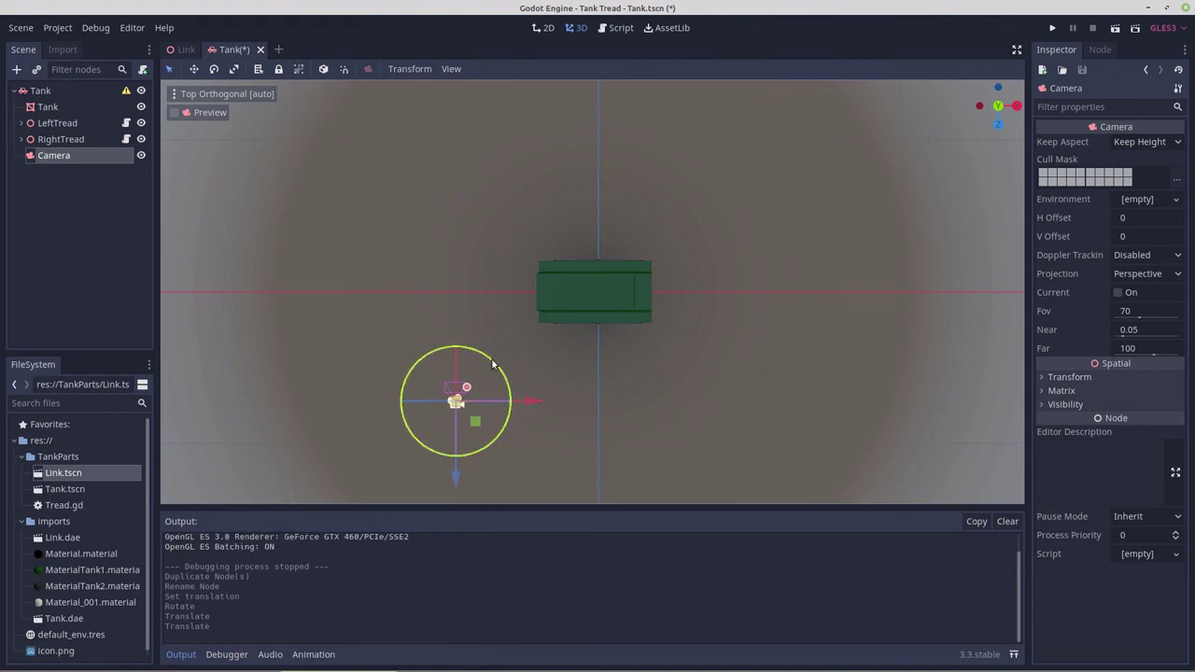
{"action": "left_click_drag", "start_coordinate": [494, 358], "coordinate": [512, 408]}
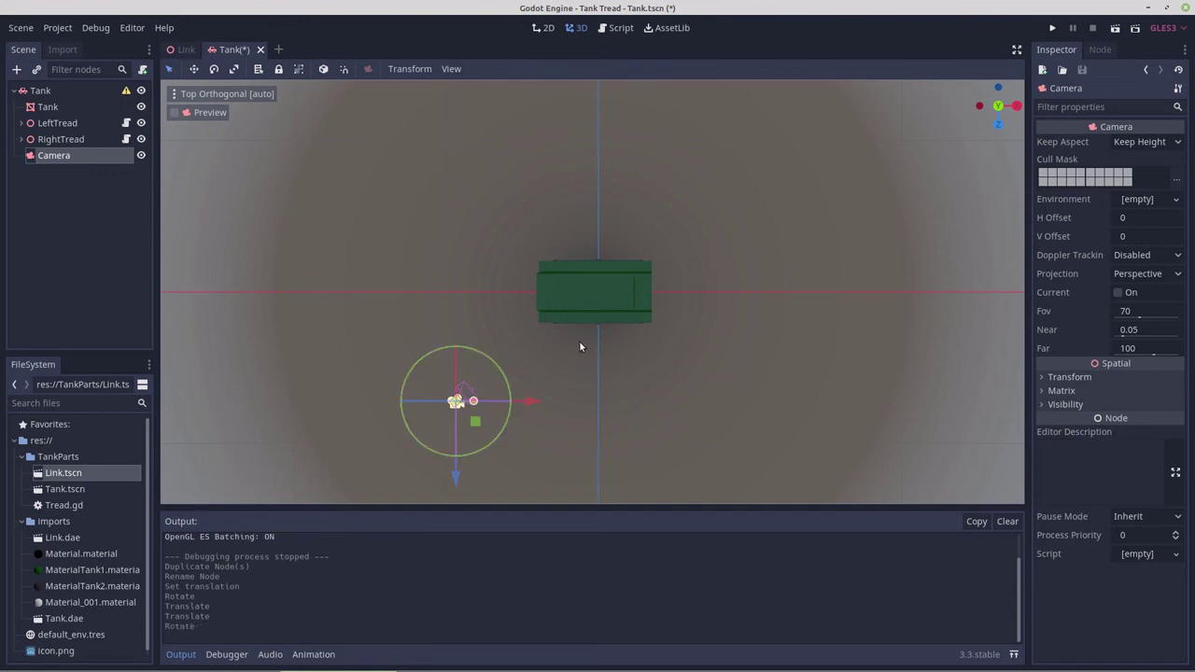
{"action": "key", "text": "F5"}
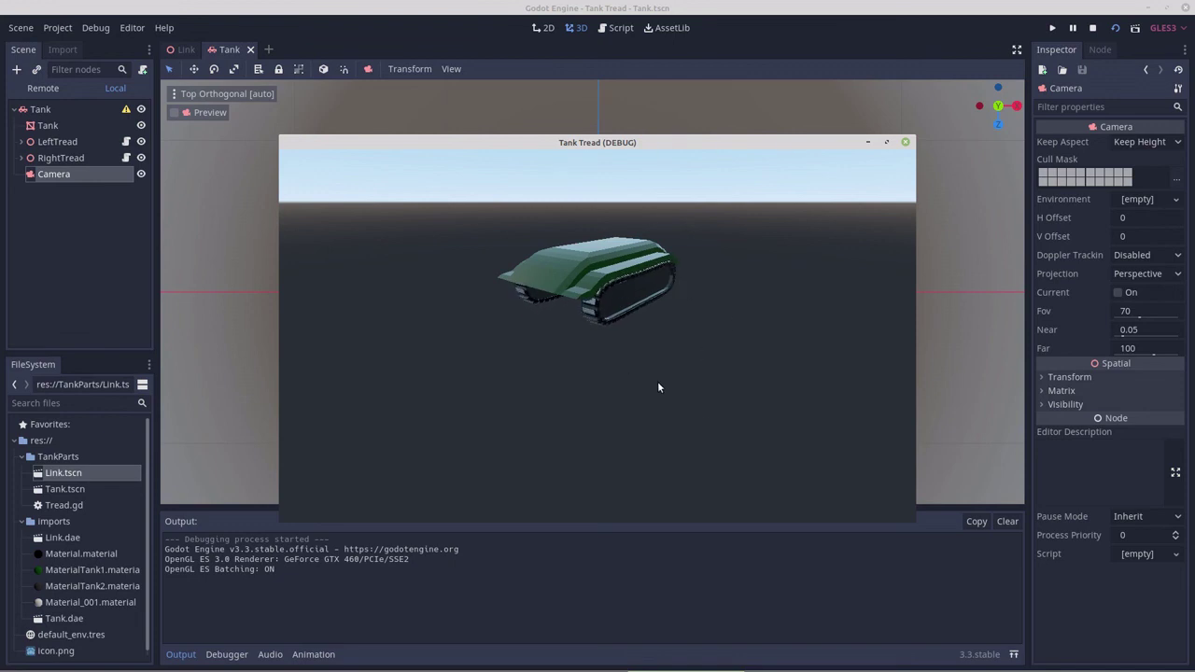
{"action": "mouse_move", "coordinate": [1055, 664]}
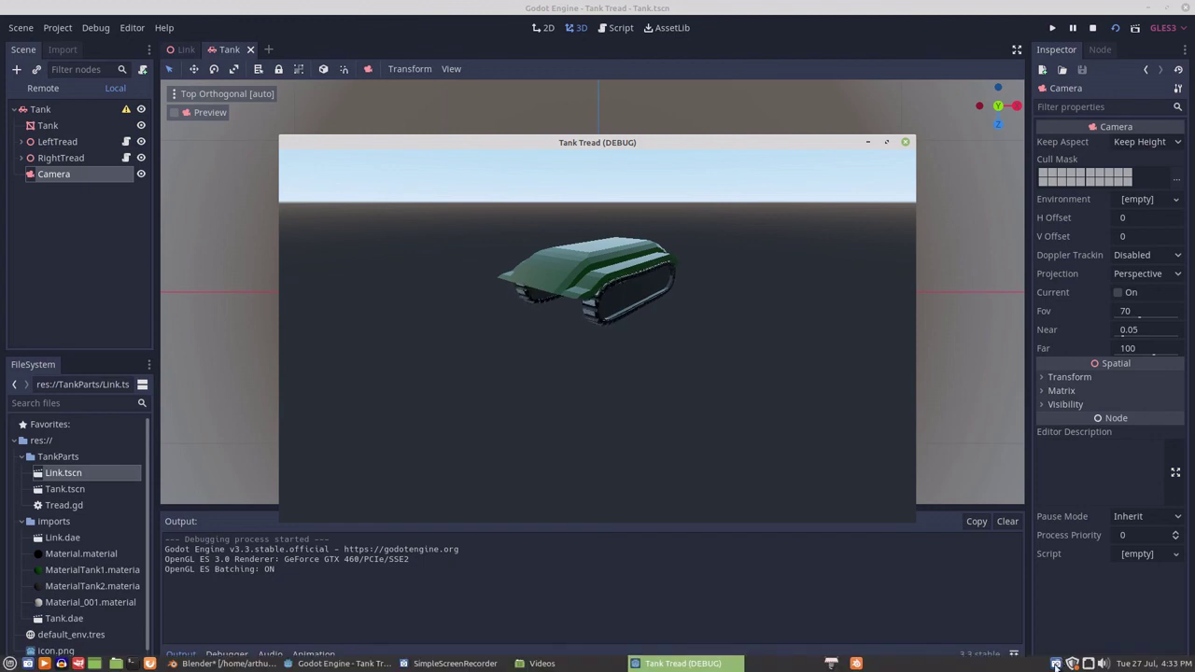
{"action": "right_click", "coordinate": [1055, 664]}
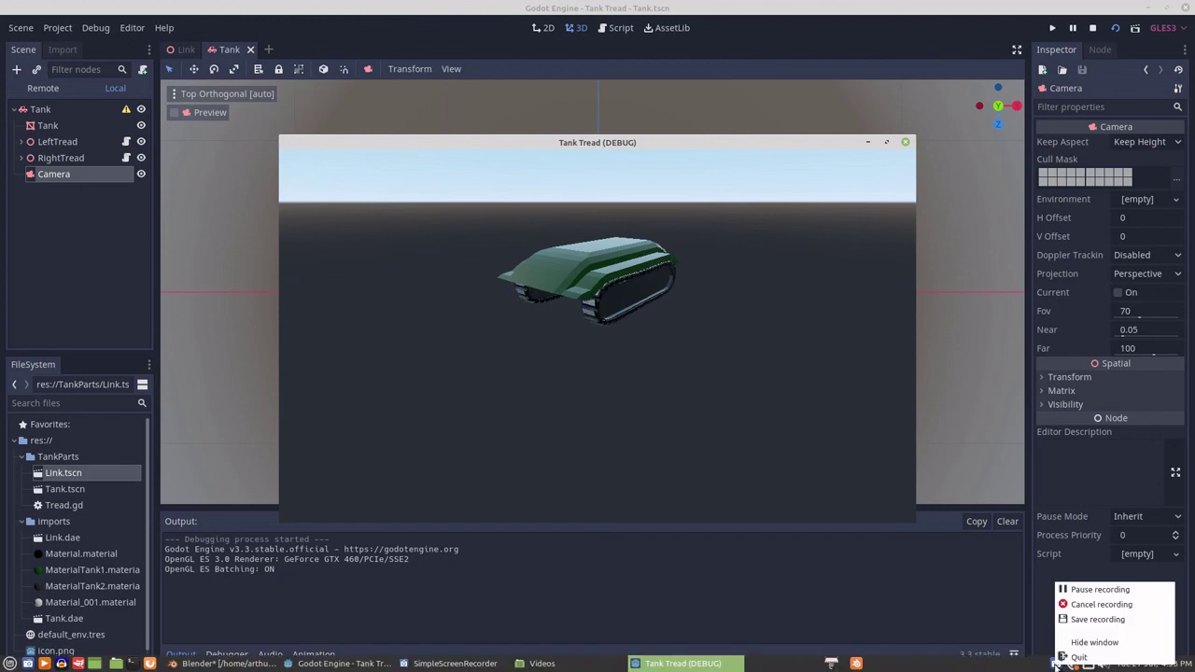